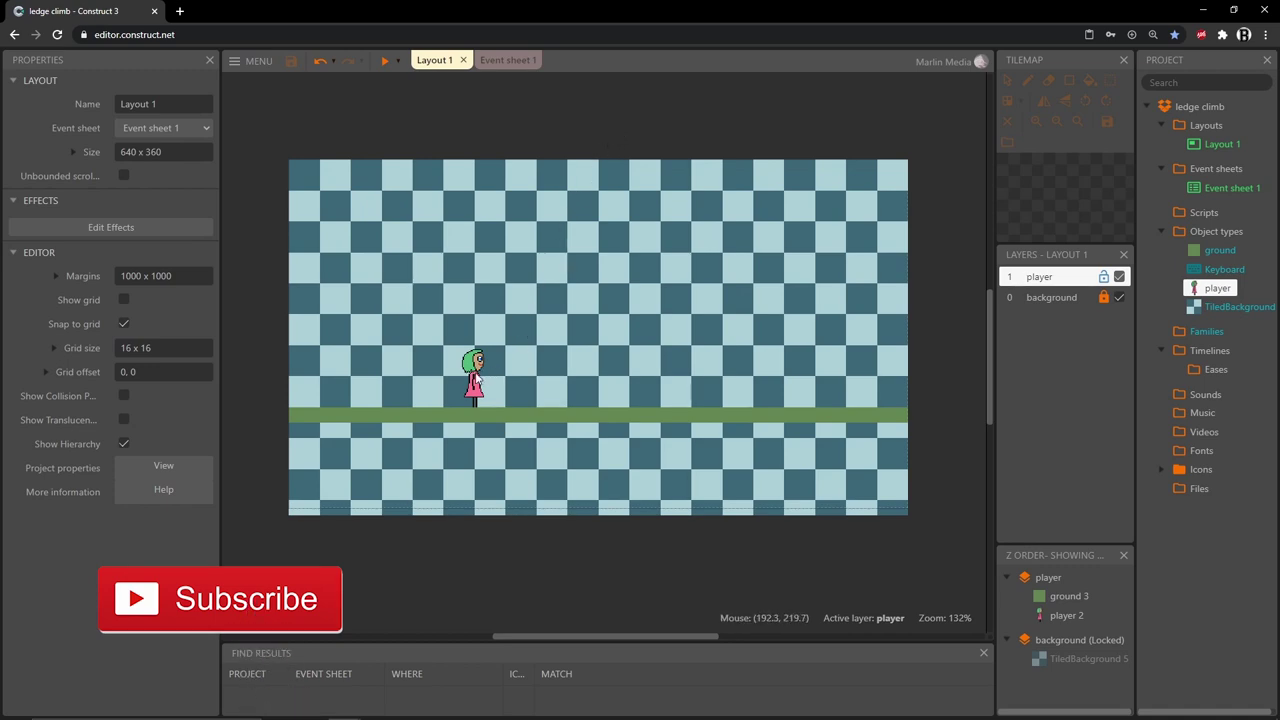
Open the Animations Editor for the player sprite standing on the ground in Layout 1
double_click(474, 360)
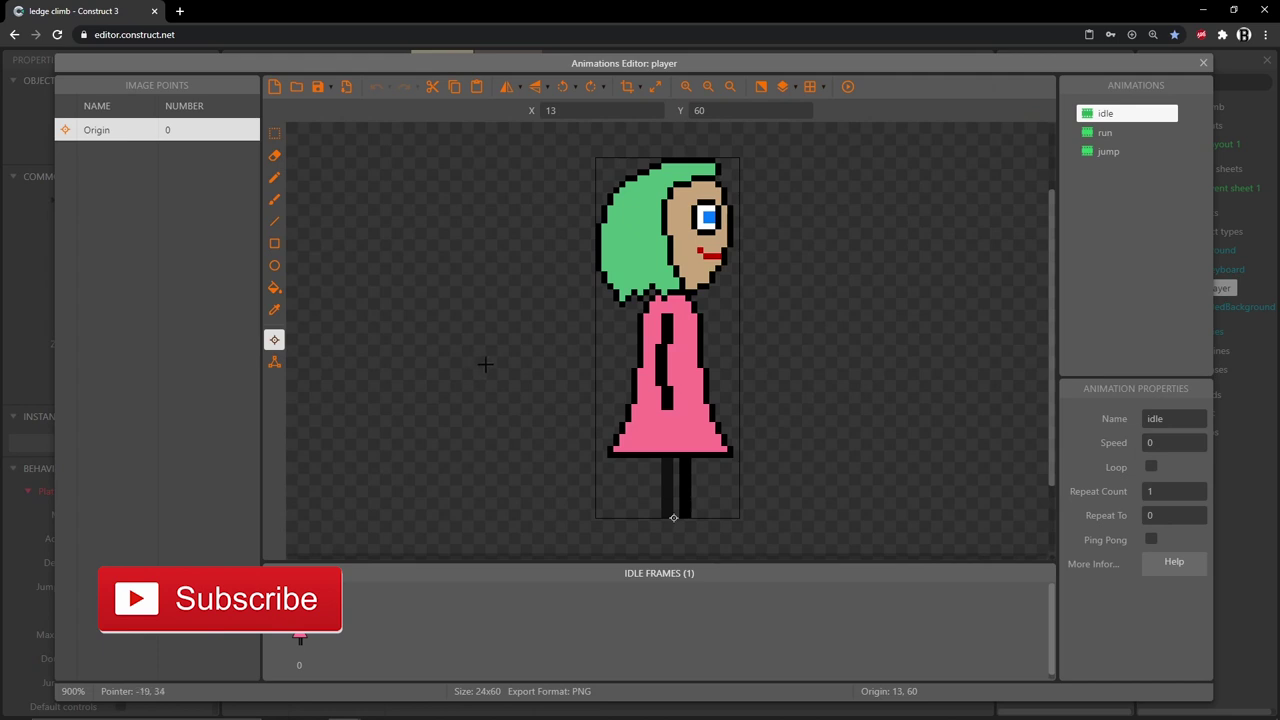
Add a new animation to the player named 'hang'
right_click(1095, 182)
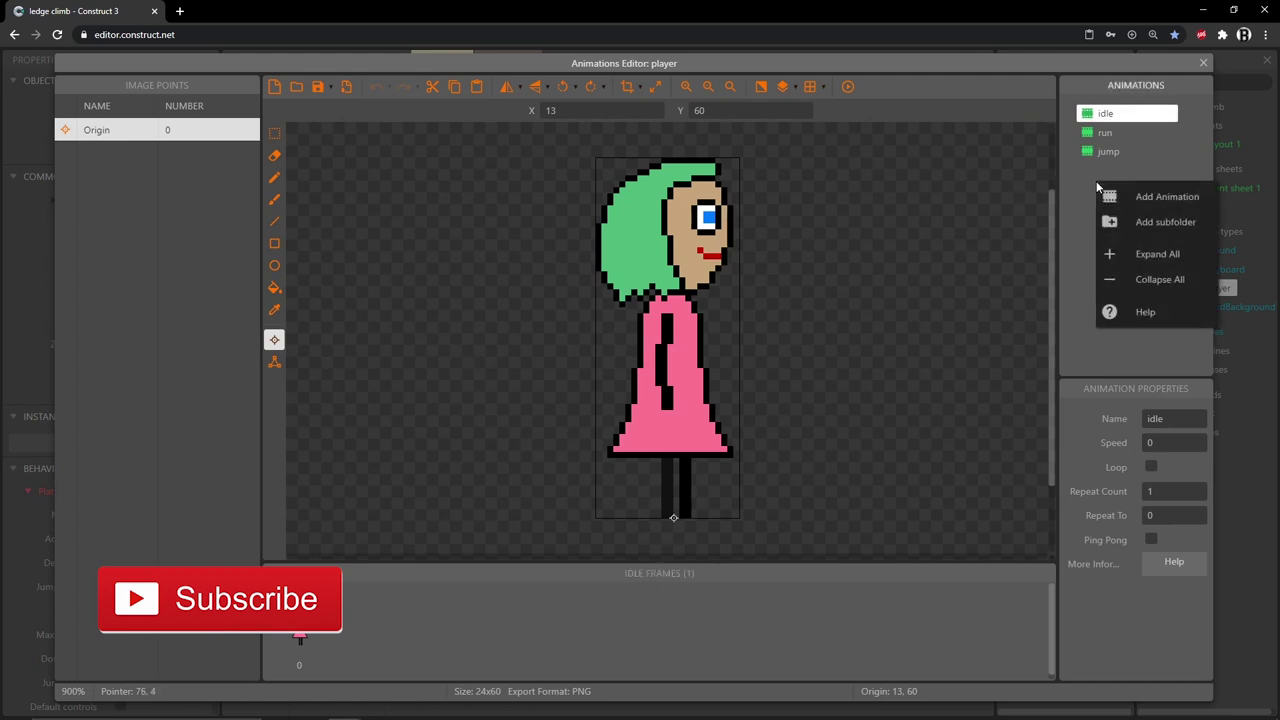
click(1145, 201)
click(1172, 420)
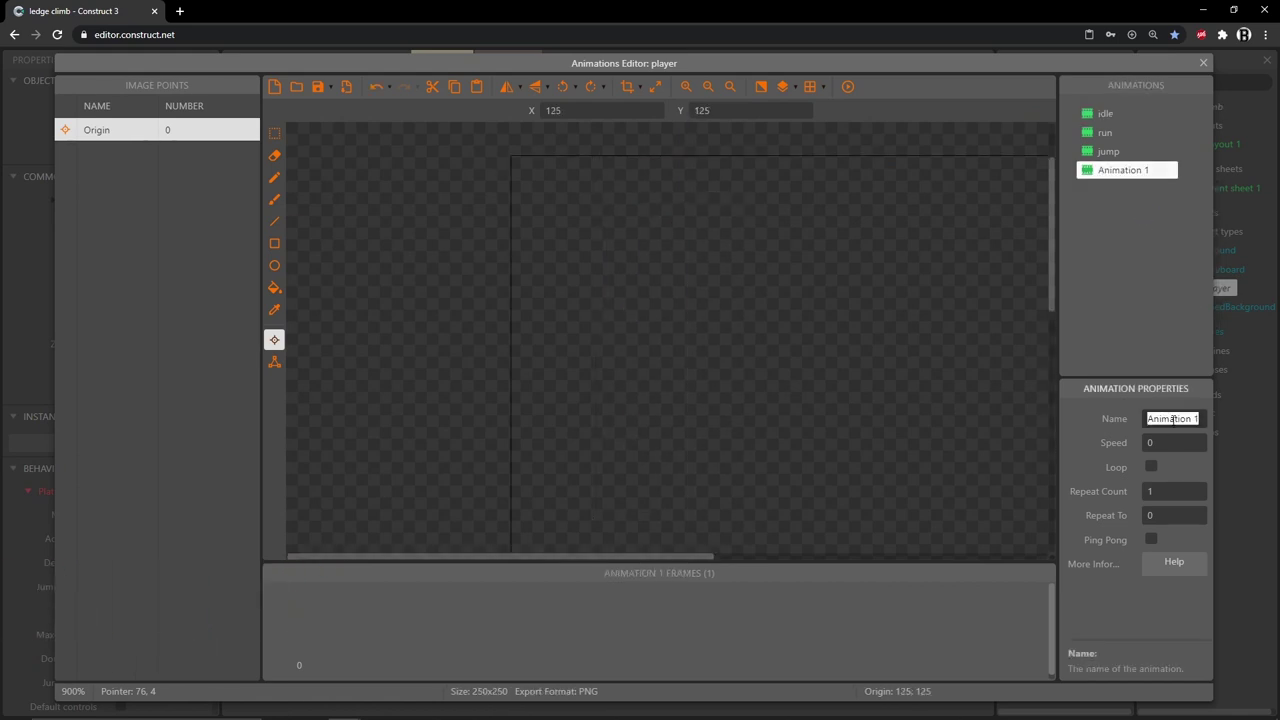
text(hang)
key(Tab)
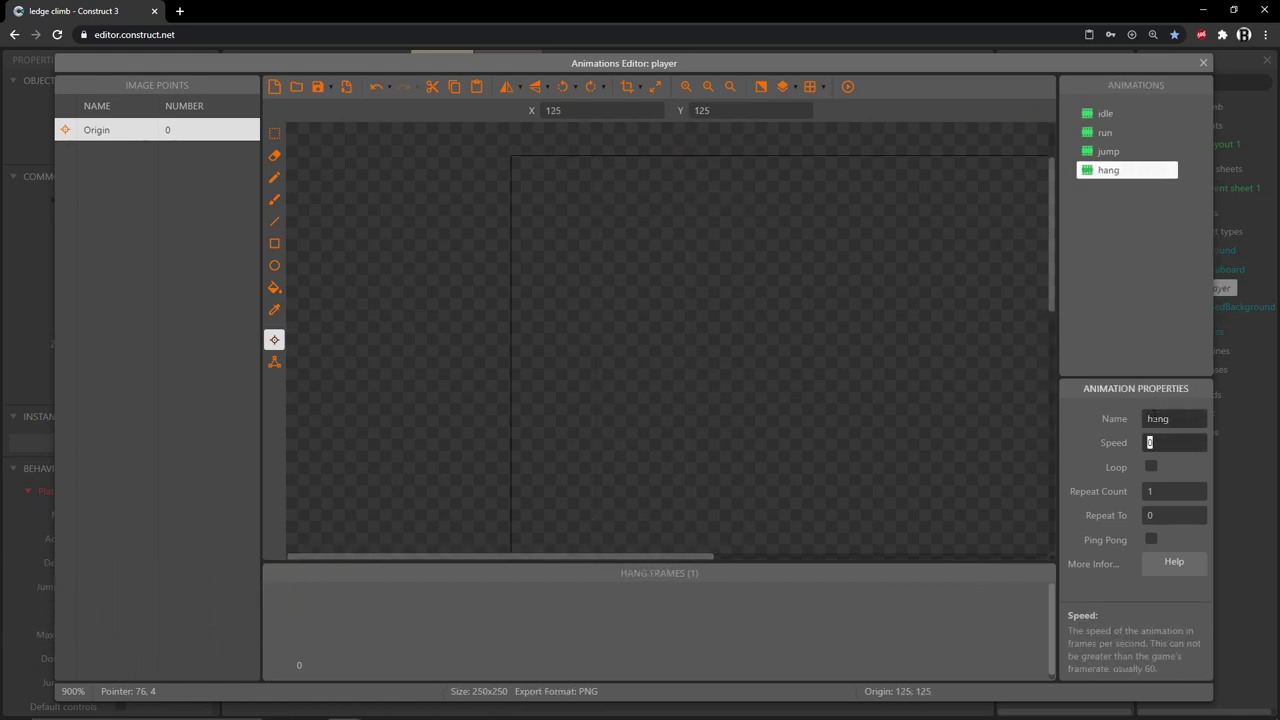
Load final sprites/hang/000 as the hang animation's frame image
click(297, 91)
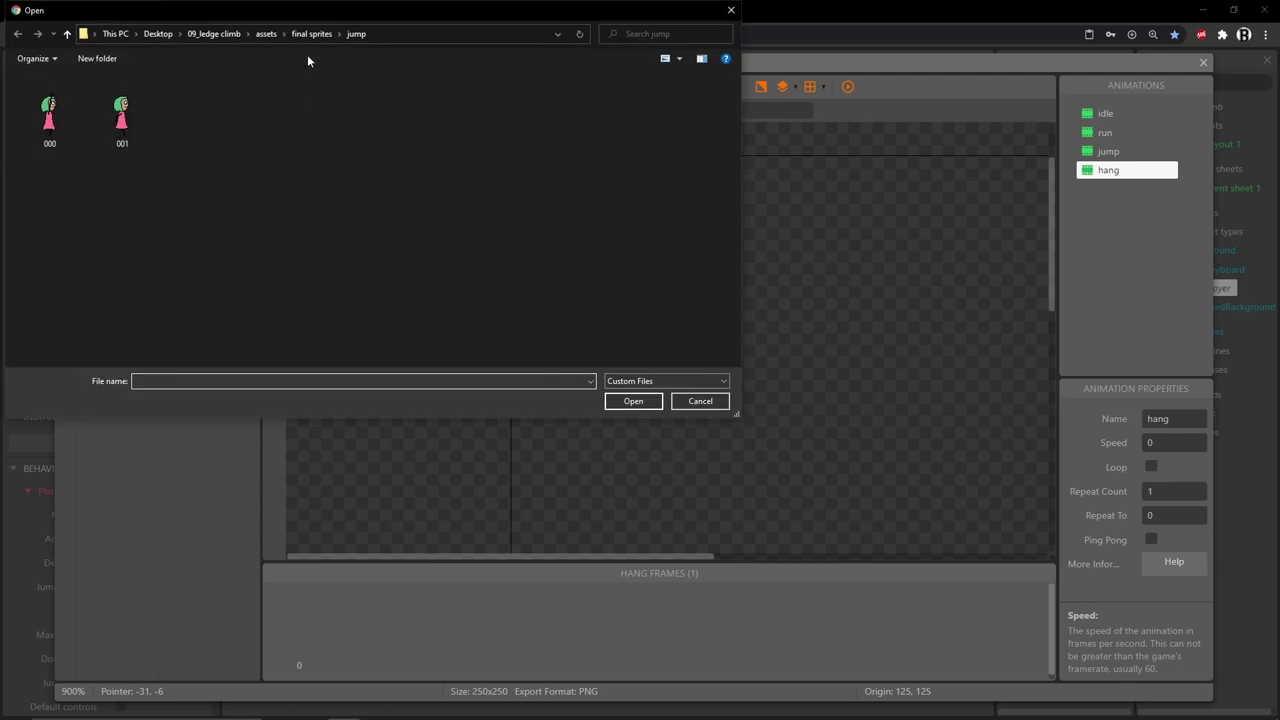
click(302, 34)
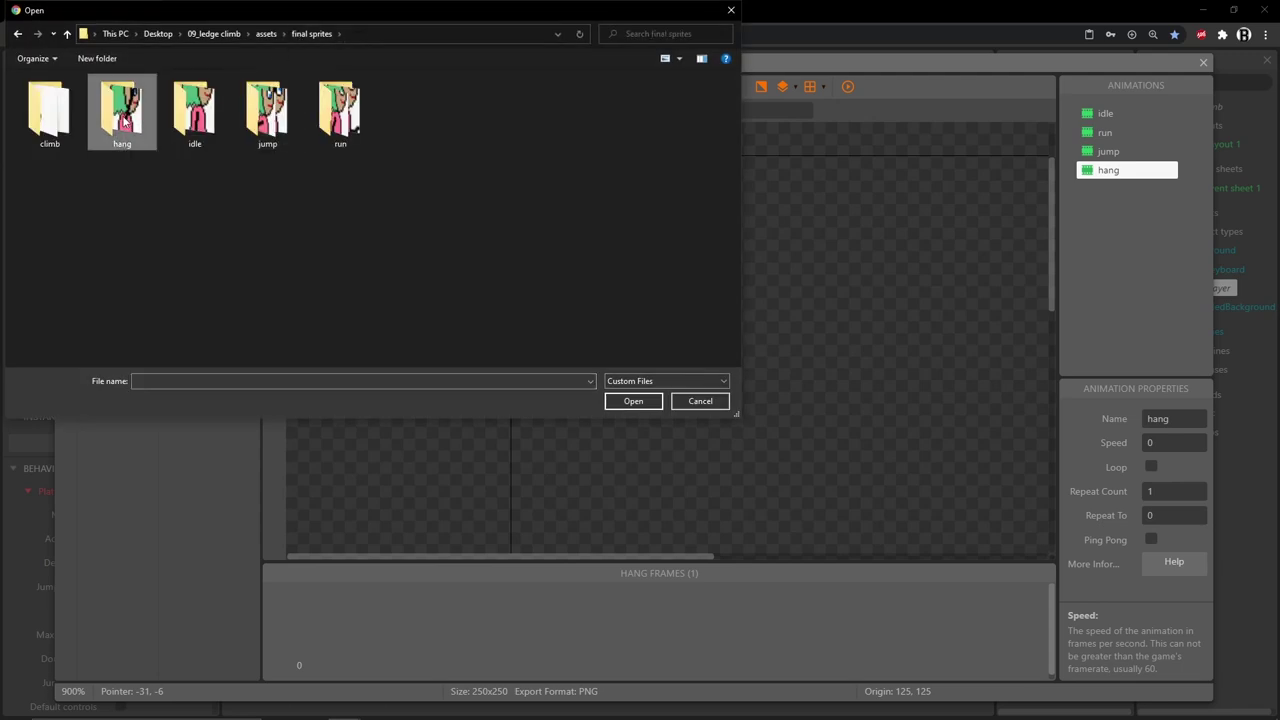
double_click(122, 115)
click(58, 120)
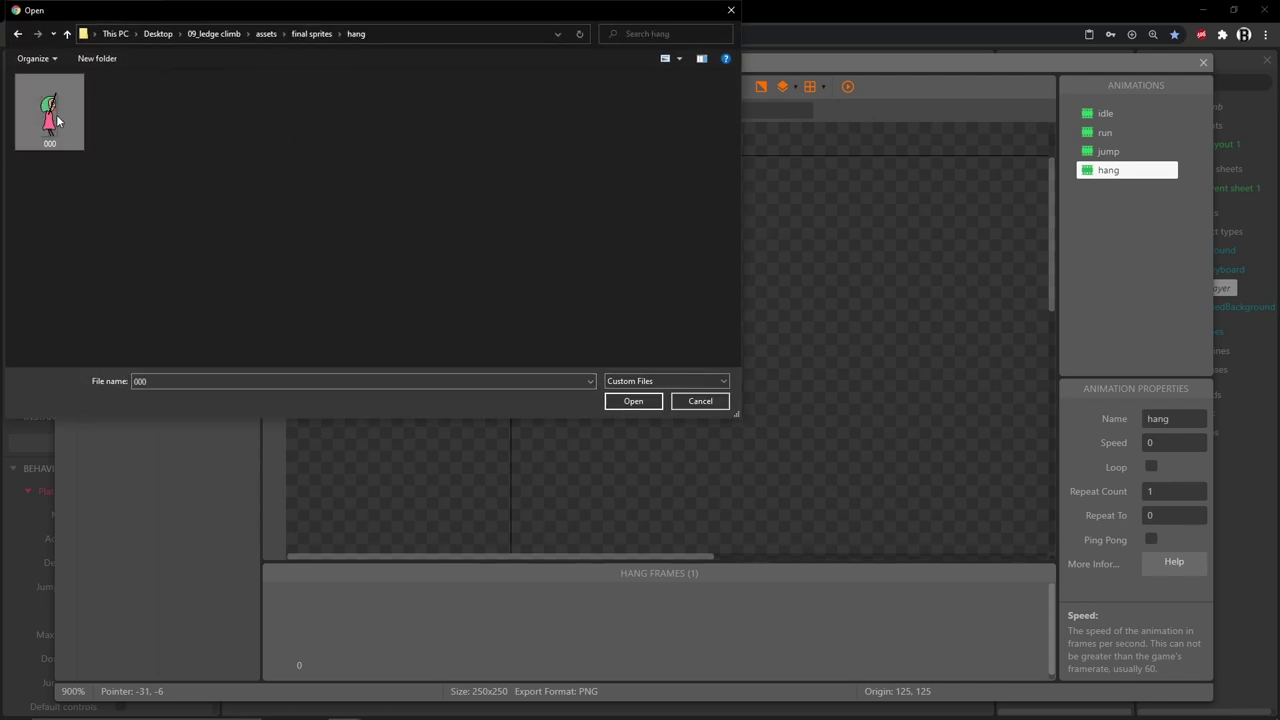
click(634, 402)
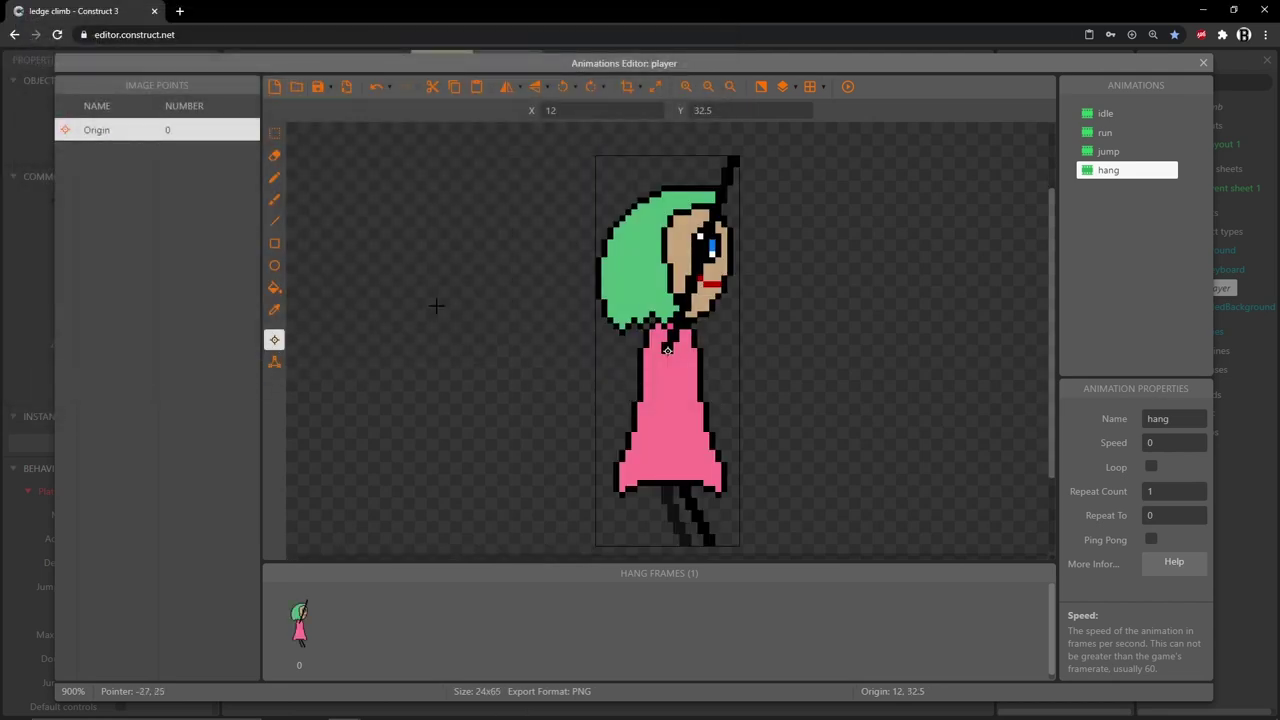
Set the hang frame's origin to bottom centre with X at 13
key(KP_2)
click(589, 111)
text(13)
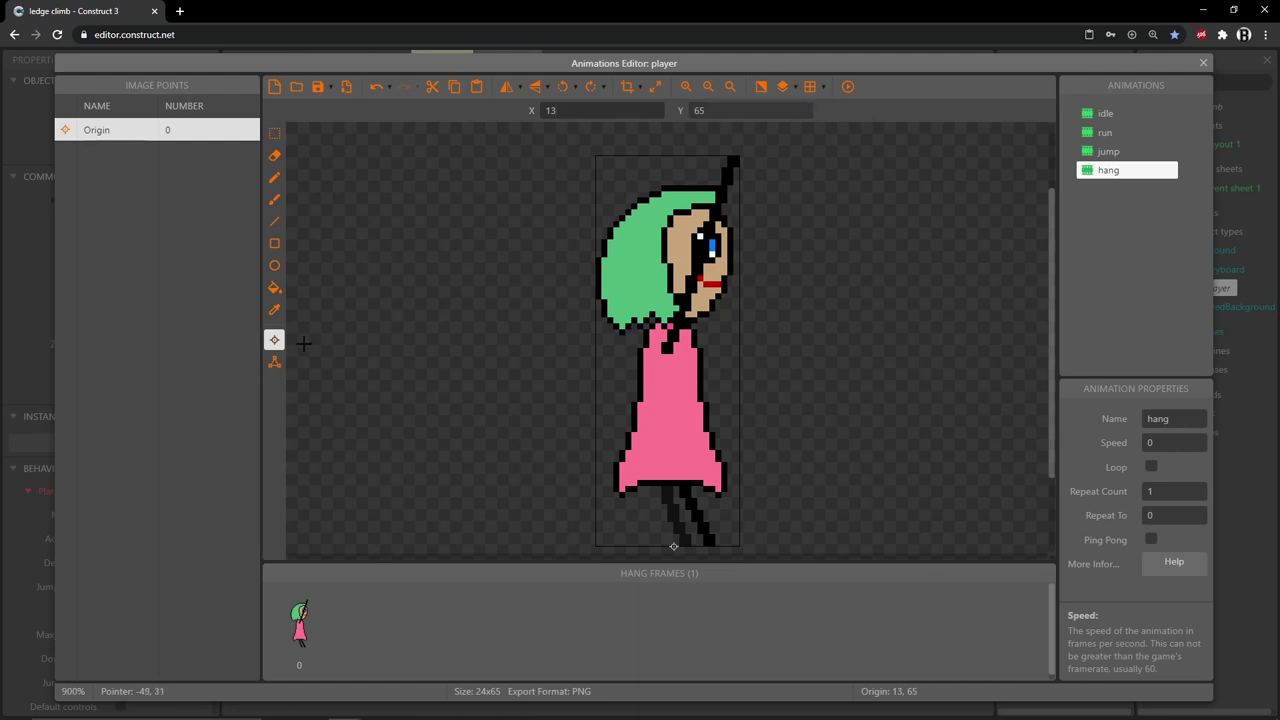
Set the collision polygon to the bounding box and close the Animations Editor
click(275, 362)
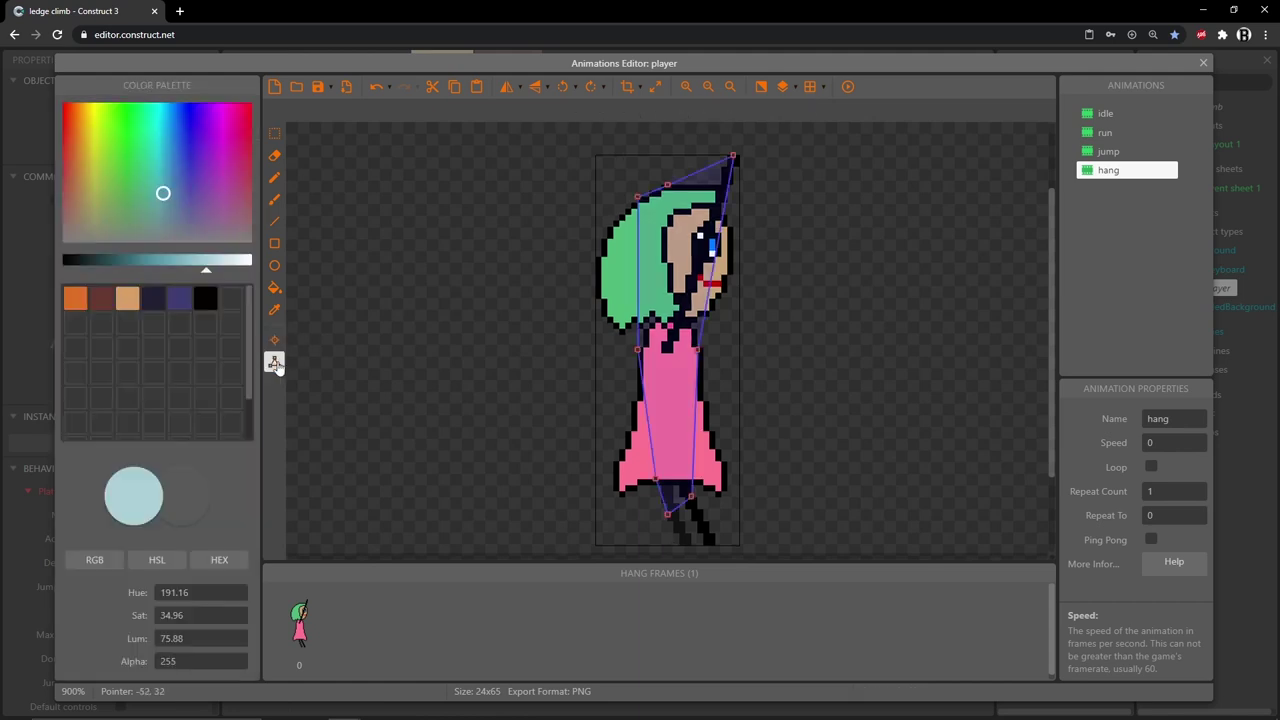
right_click(638, 200)
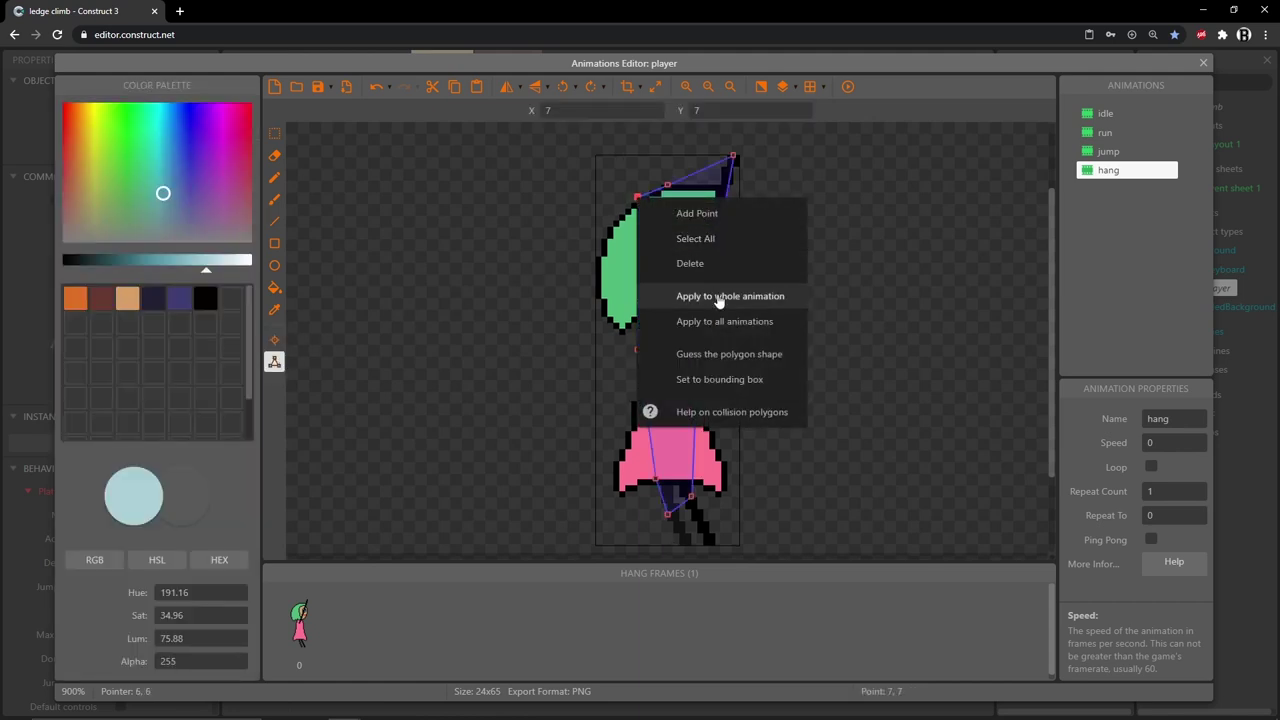
click(734, 379)
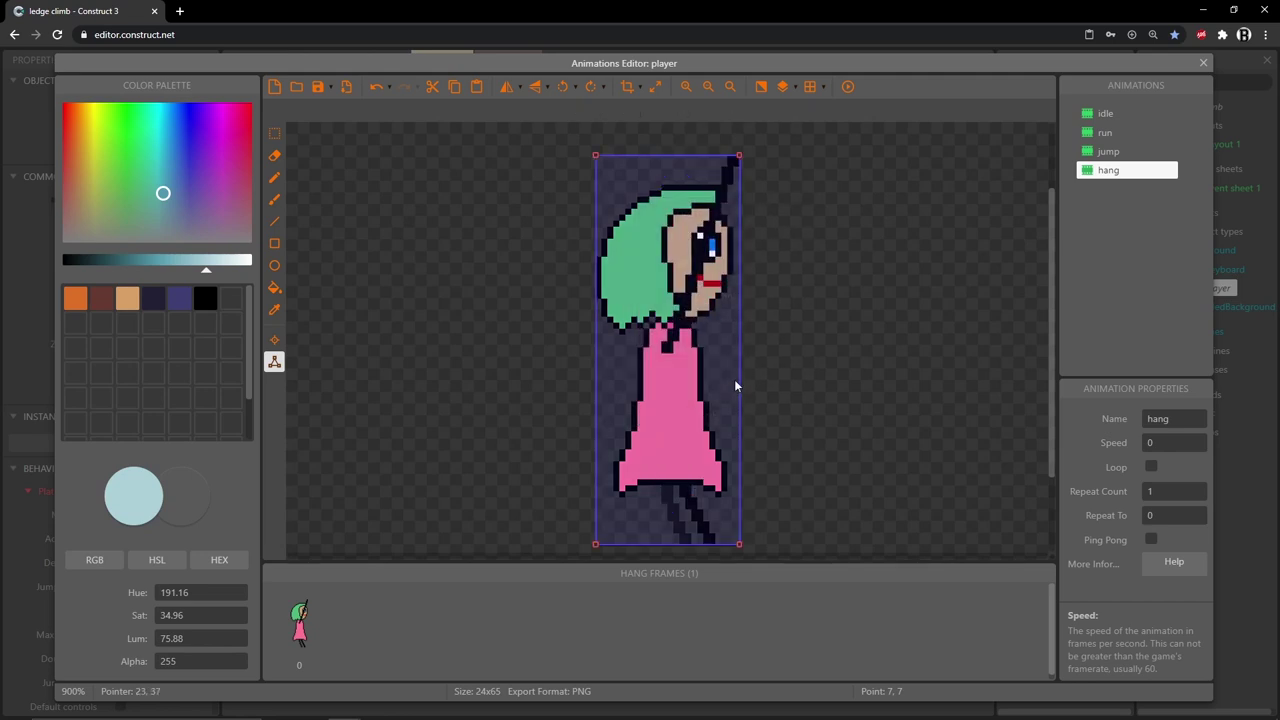
click(1174, 442)
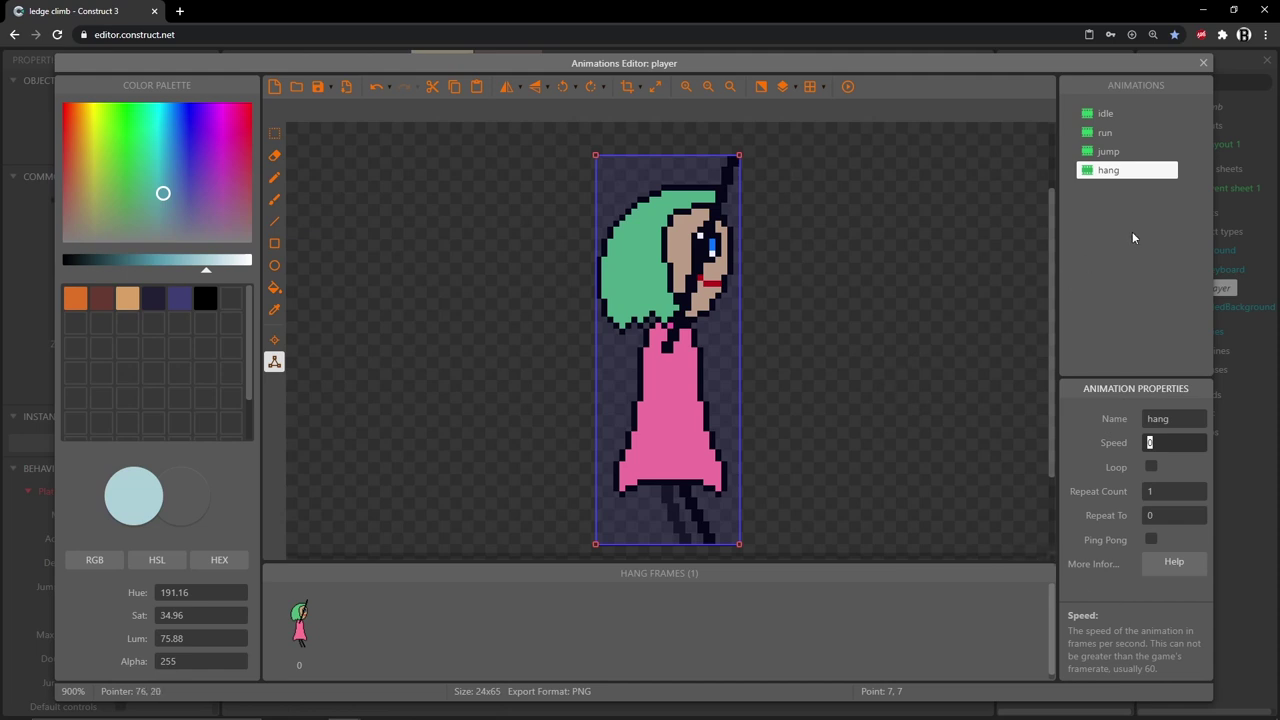
click(1203, 62)
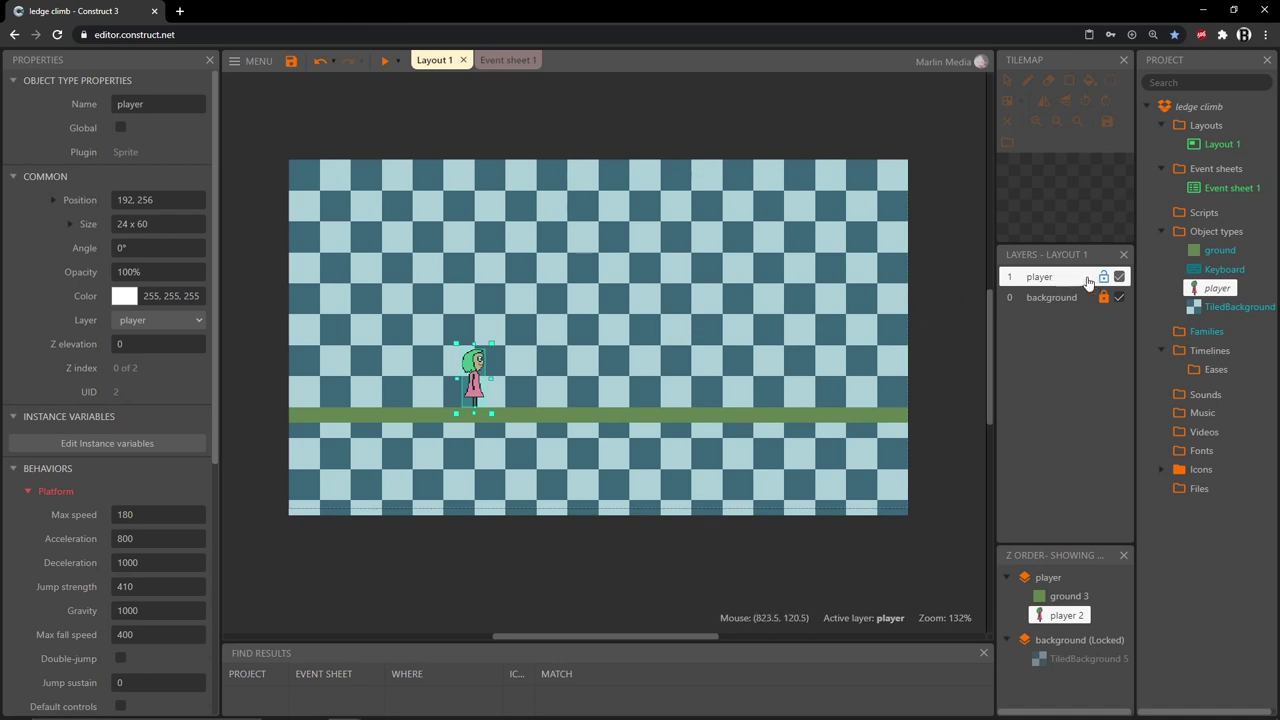
Create a new Sprite object and place it on the layout
double_click(542, 242)
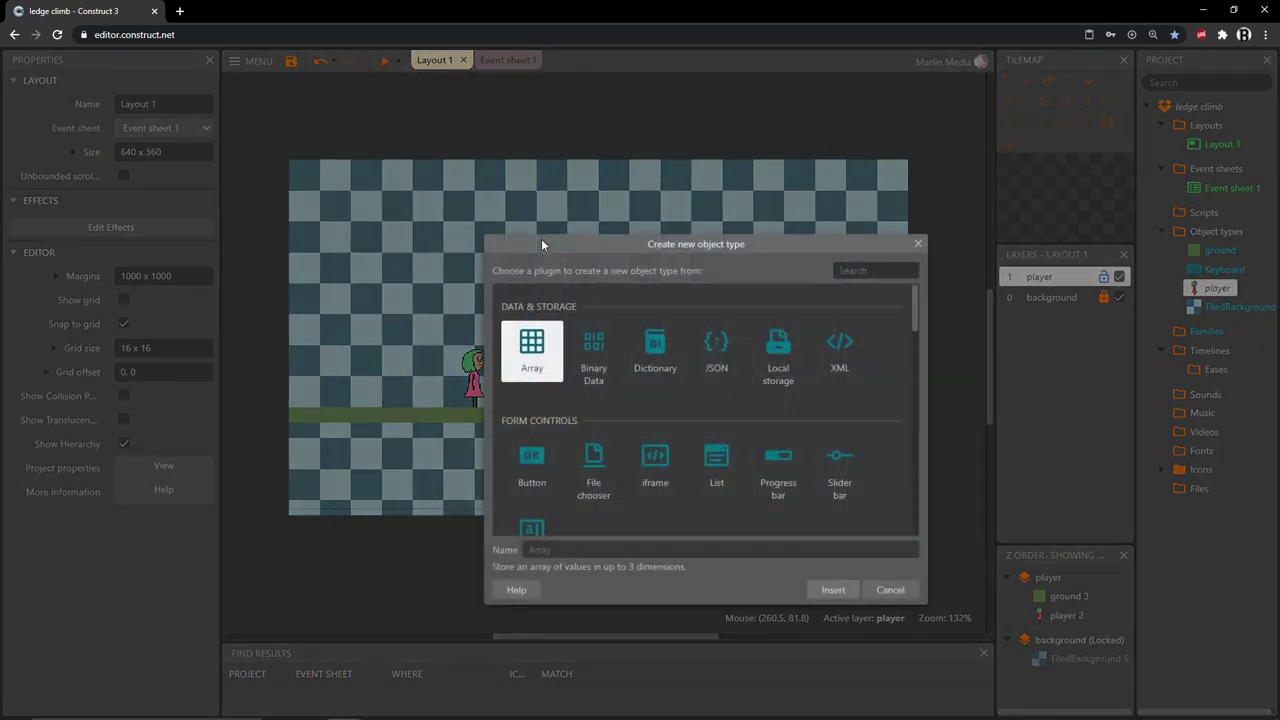
scroll(645, 347, down, 3)
click(716, 390)
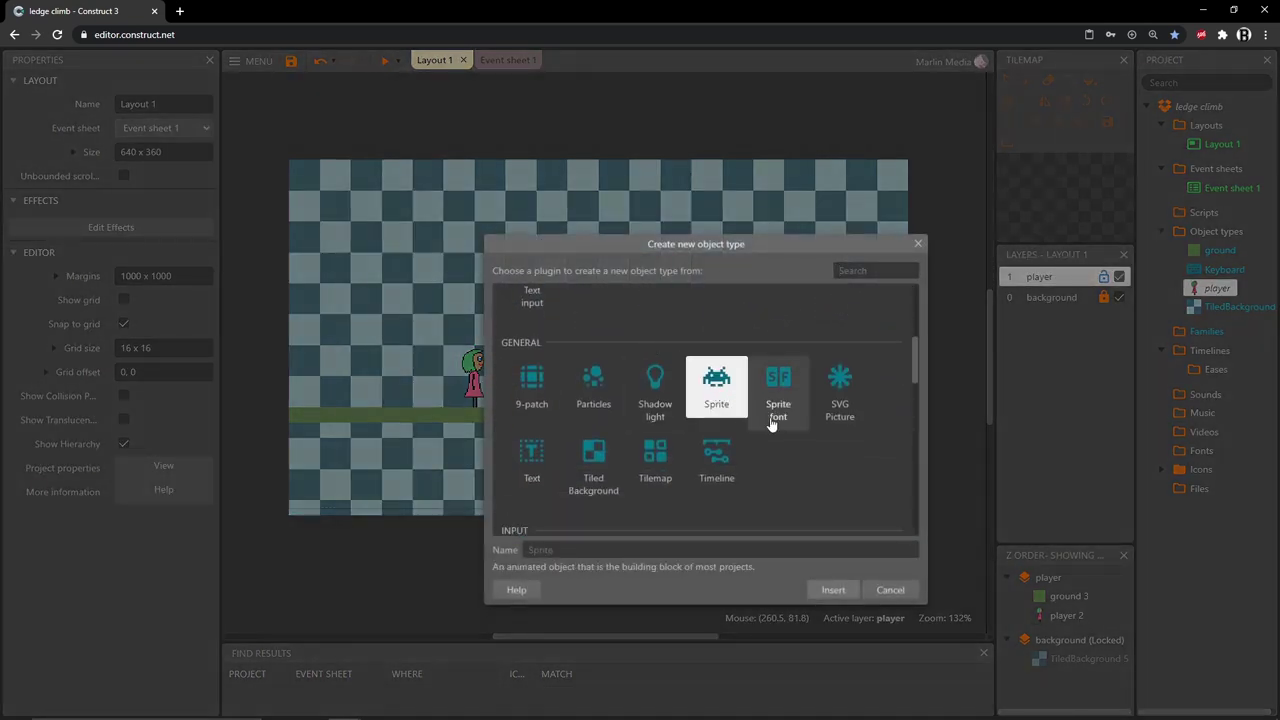
double_click(716, 390)
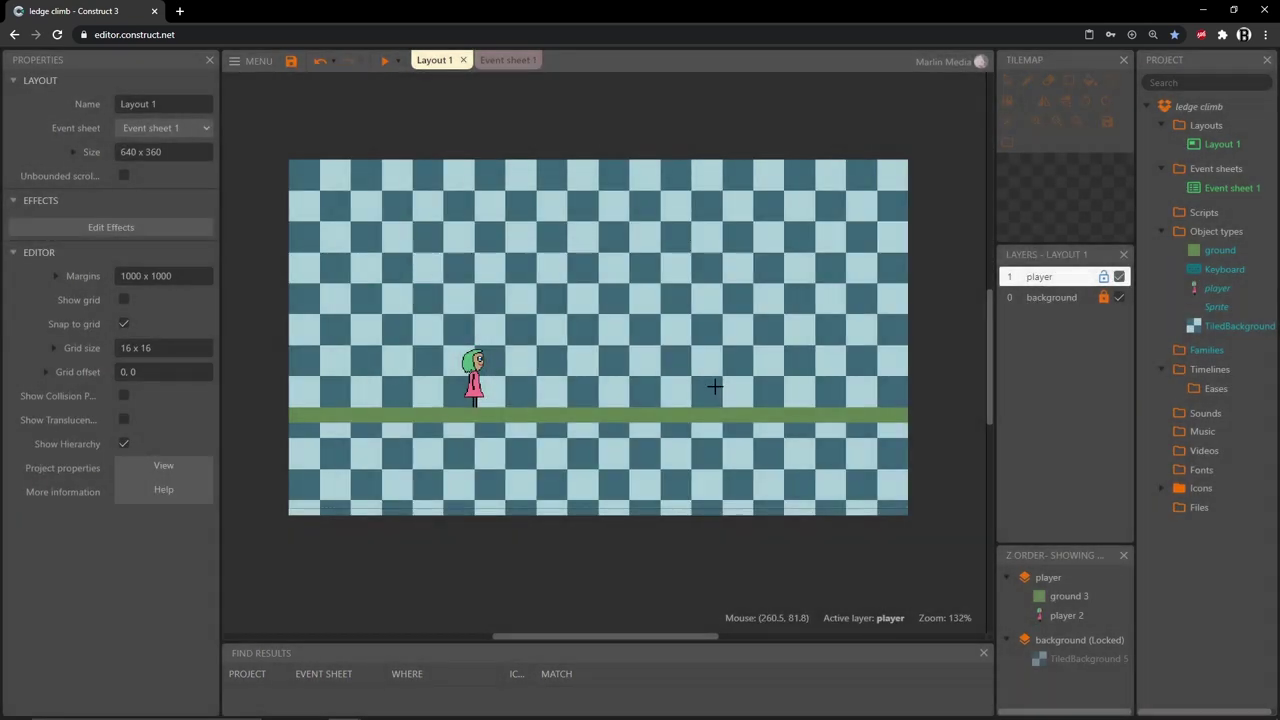
click(543, 289)
Resize the sprite's canvas to 16x16, then choose the Fill tool and a drawing colour
click(655, 87)
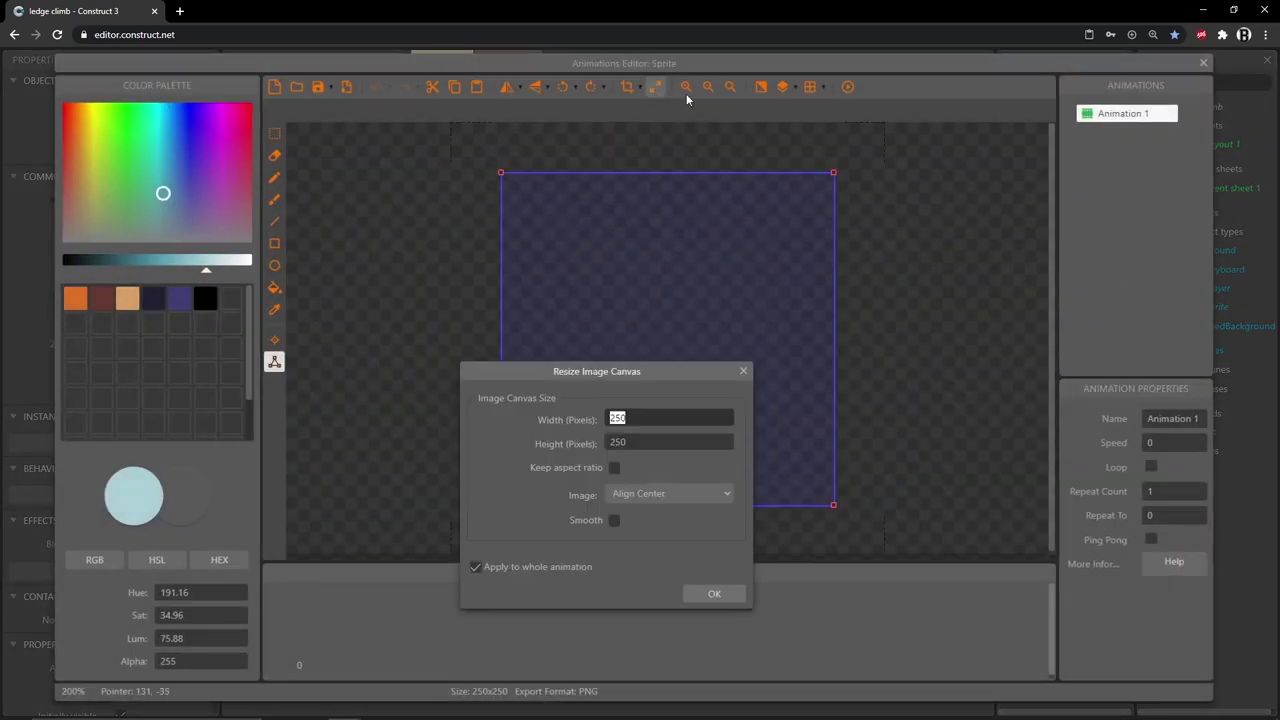
text(16)
key(Tab)
text(16)
key(Return)
scroll(697, 348, up, 5)
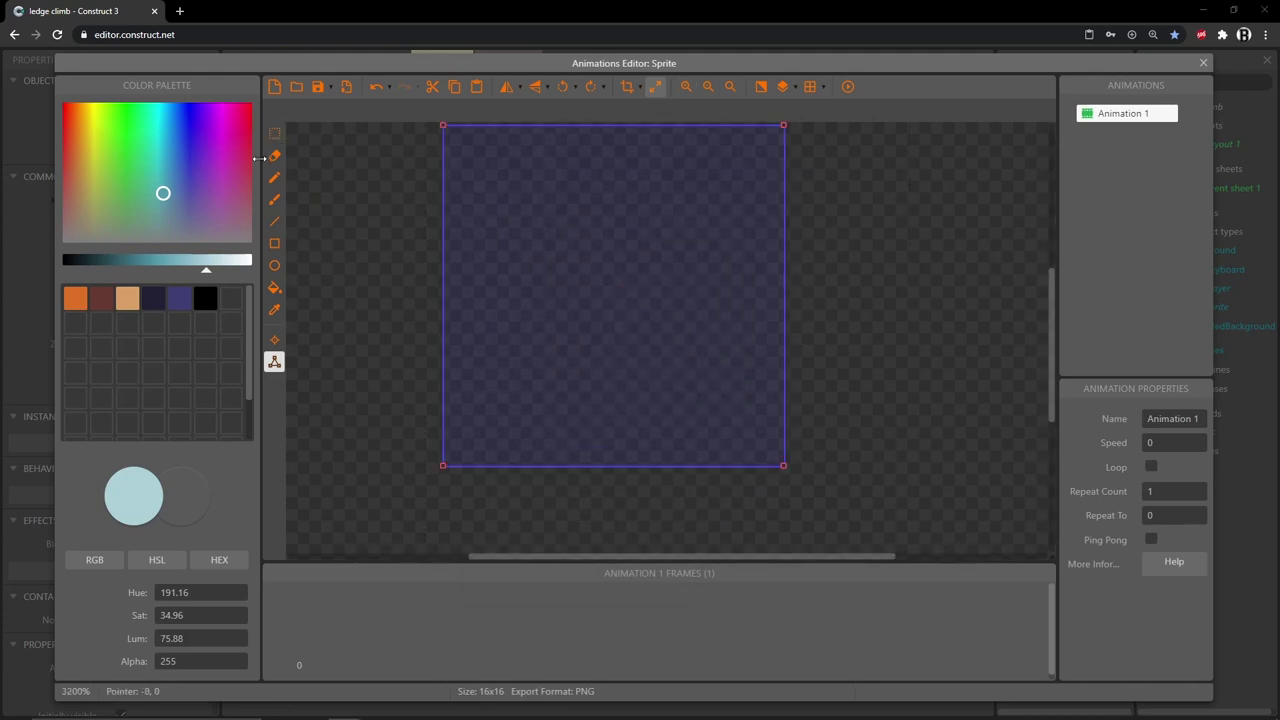
click(274, 288)
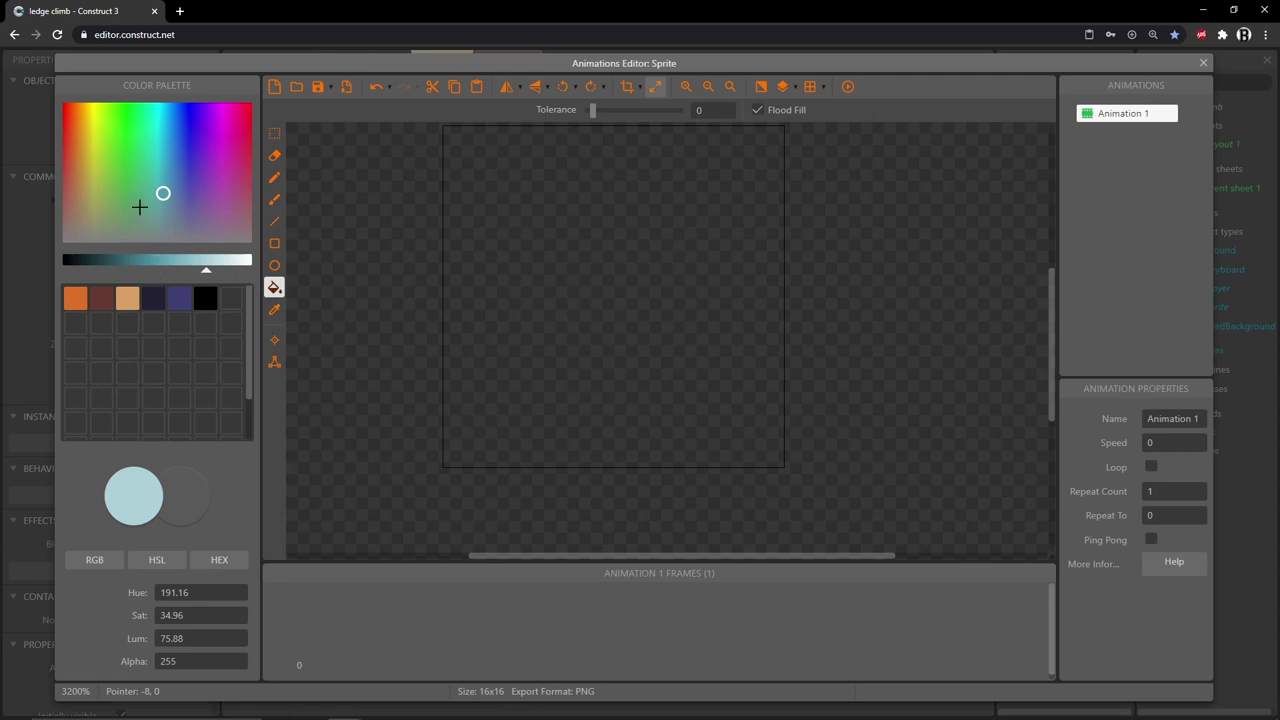
drag(76, 194, 84, 196)
Fill the canvas with brown at HSL 32/22/38
click(124, 262)
double_click(196, 592)
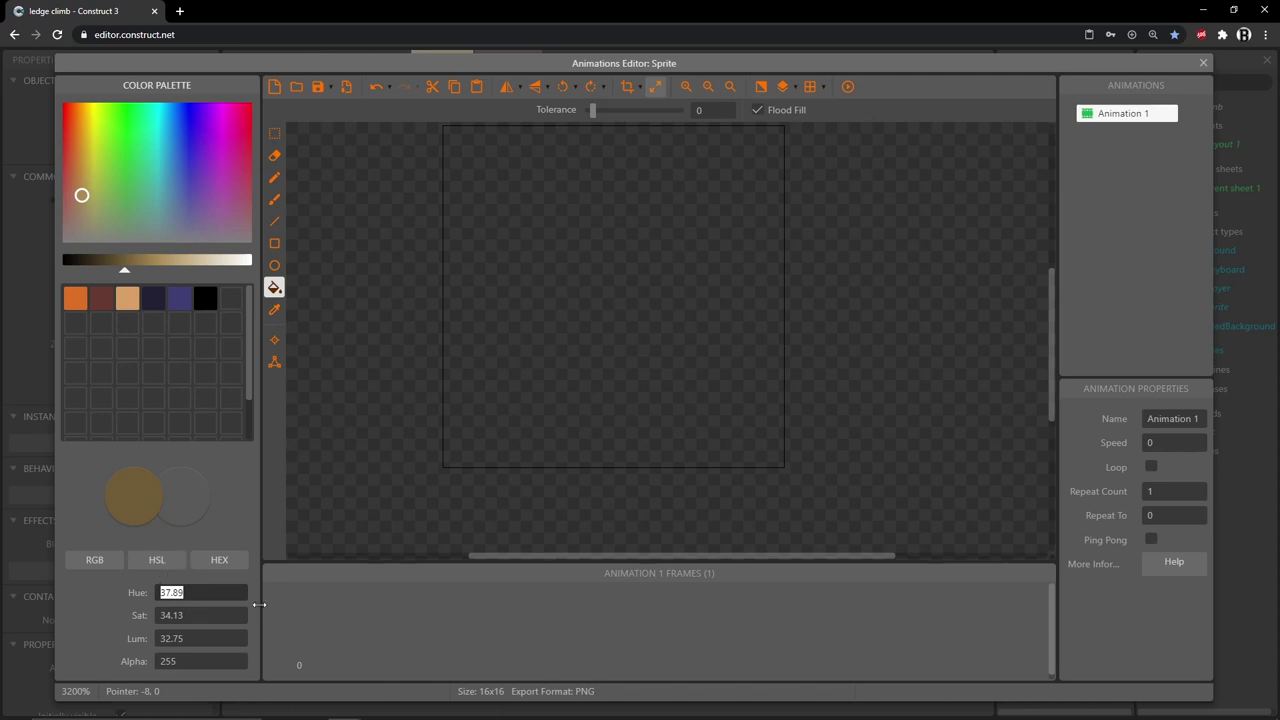
text(32)
key(Tab)
text(22)
key(Tab)
text(38)
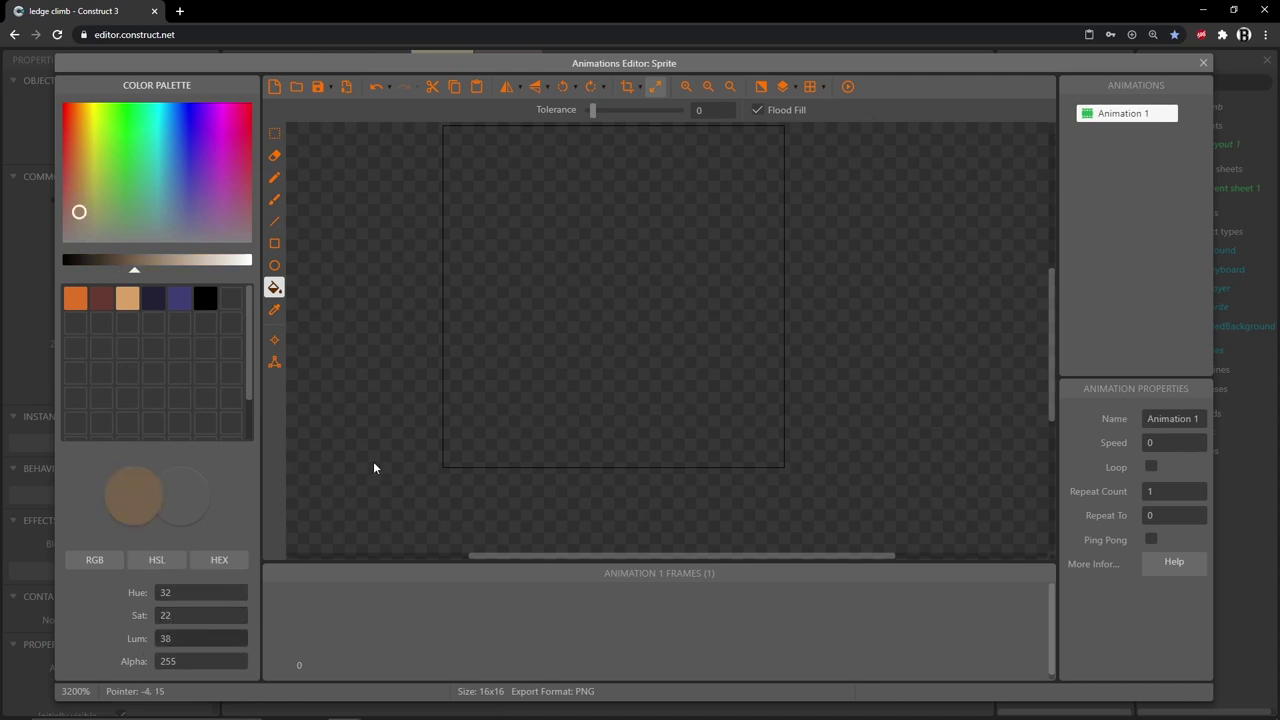
click(604, 240)
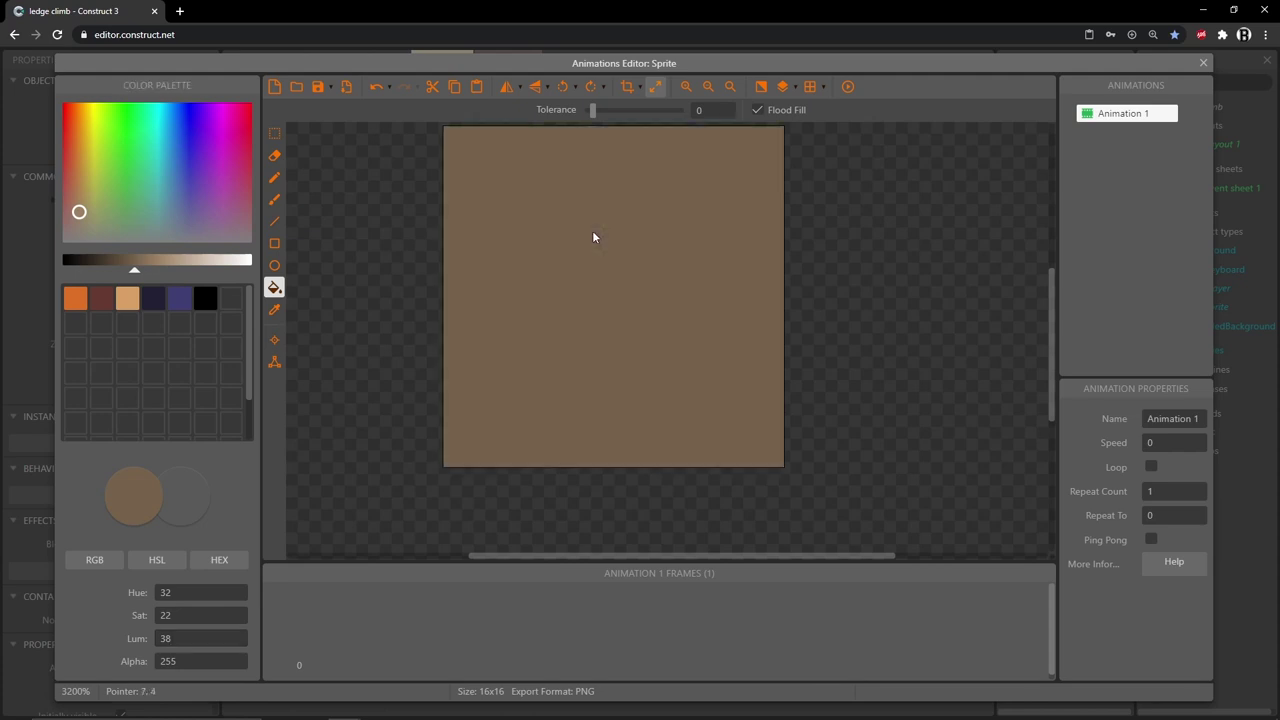
mouse_move(596, 249)
middle_down()
mouse_move(598, 272)
mouse_move(551, 279)
middle_up()
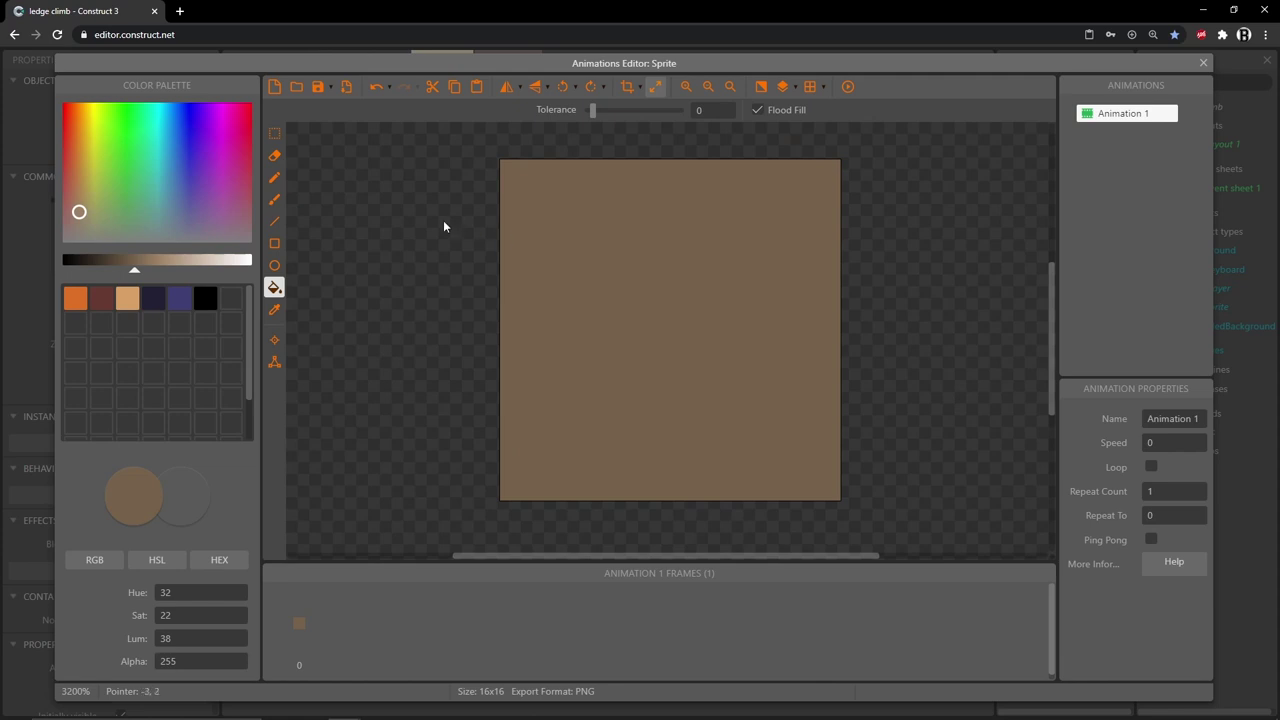
Quick-assign the origin to Top Left and close the Animations Editor
click(274, 341)
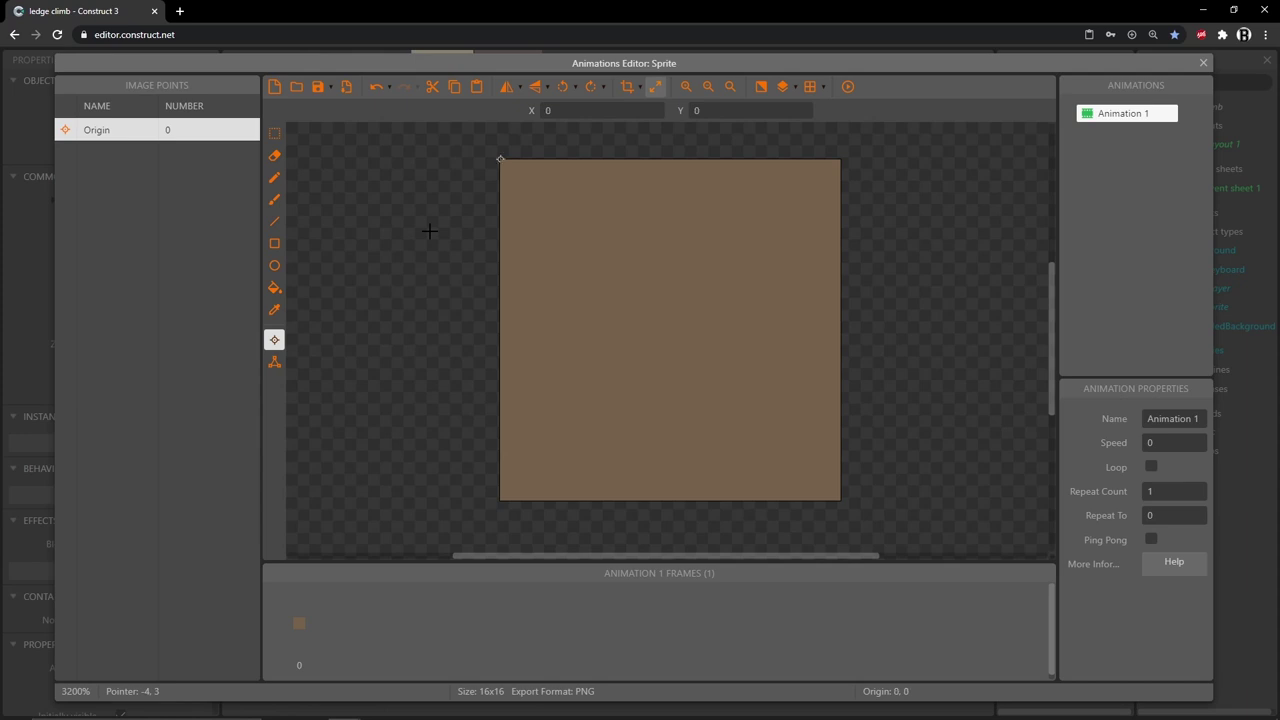
right_click(116, 136)
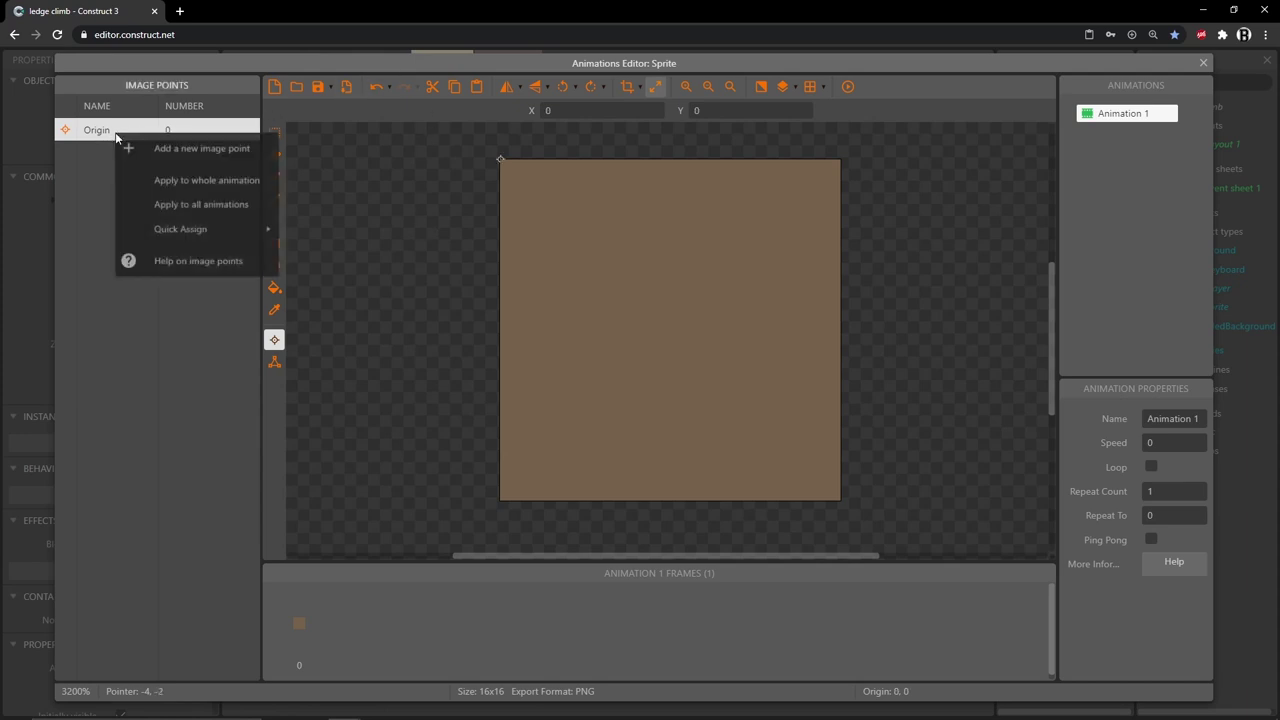
mouse_move(226, 233)
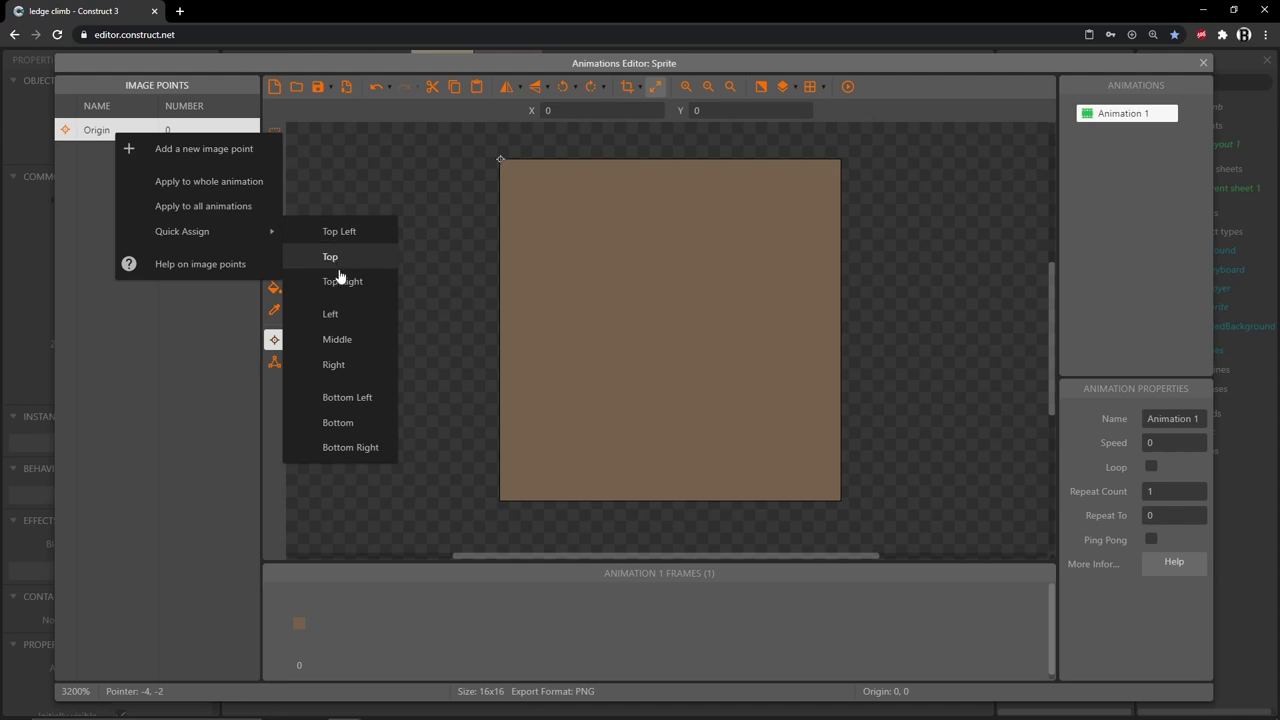
click(345, 233)
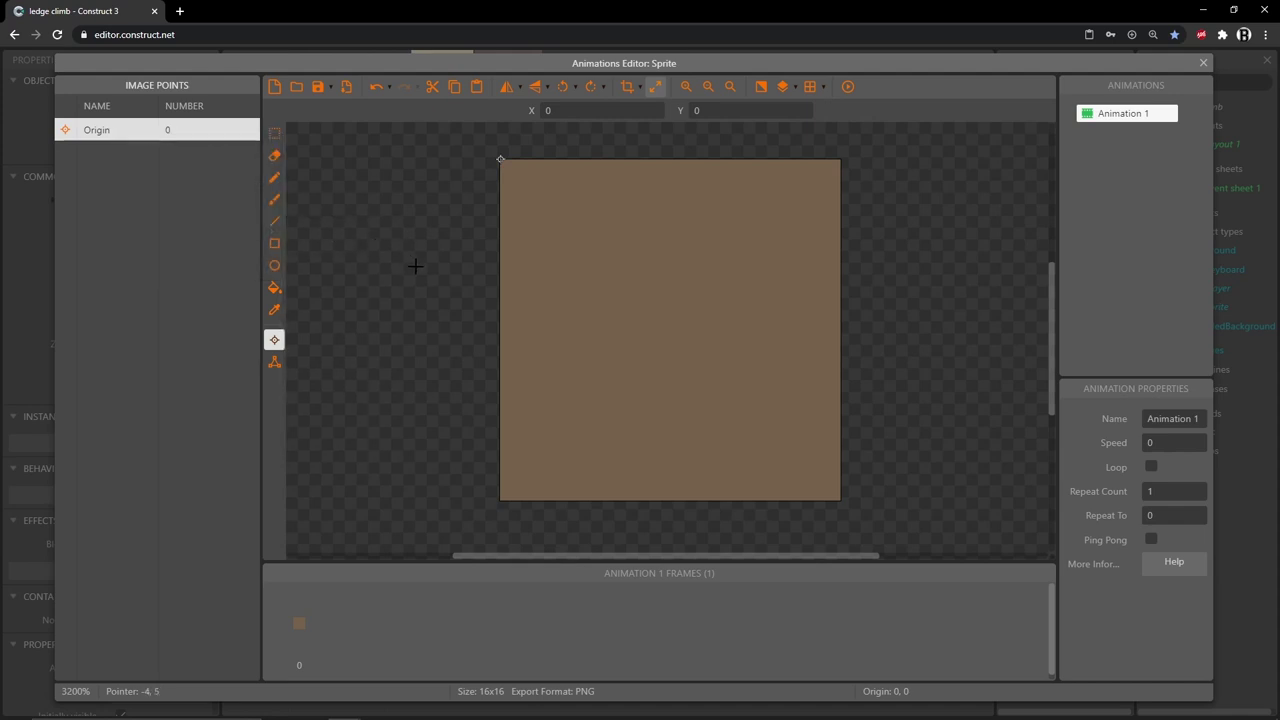
click(1203, 62)
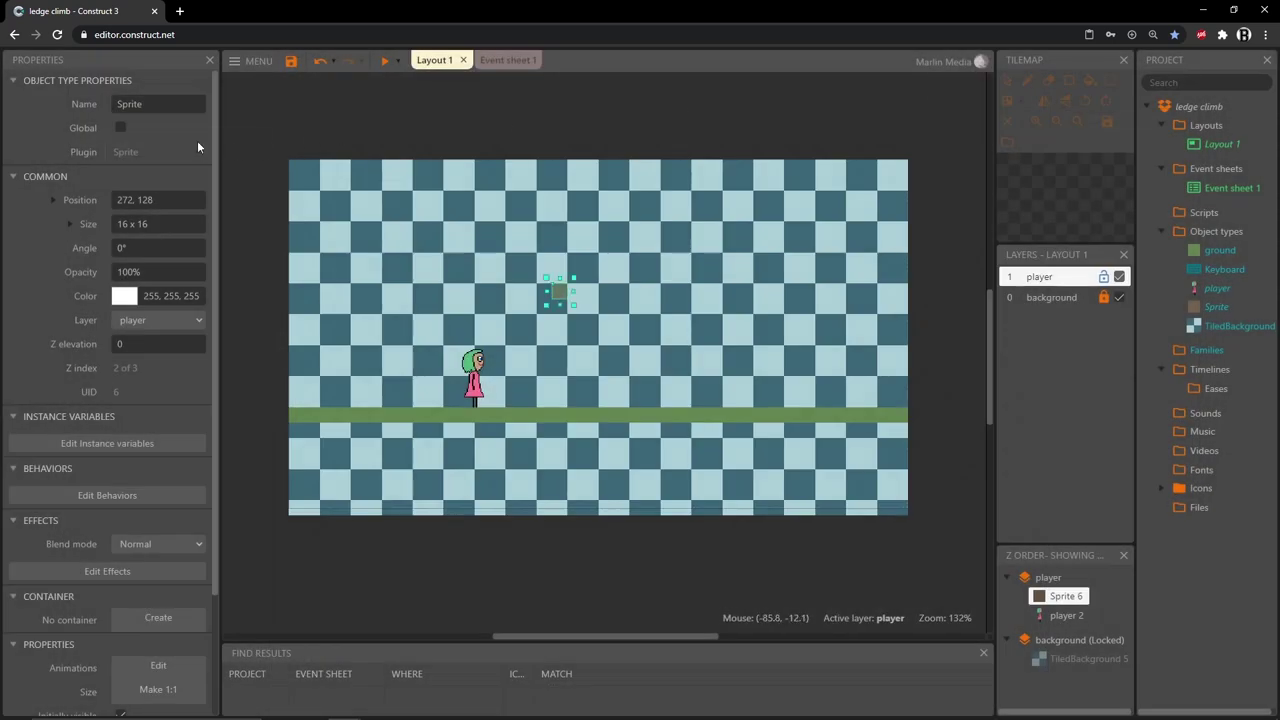
Rename the brown Sprite object to 'ledge'
click(156, 105)
text(ledge)
key(Return)
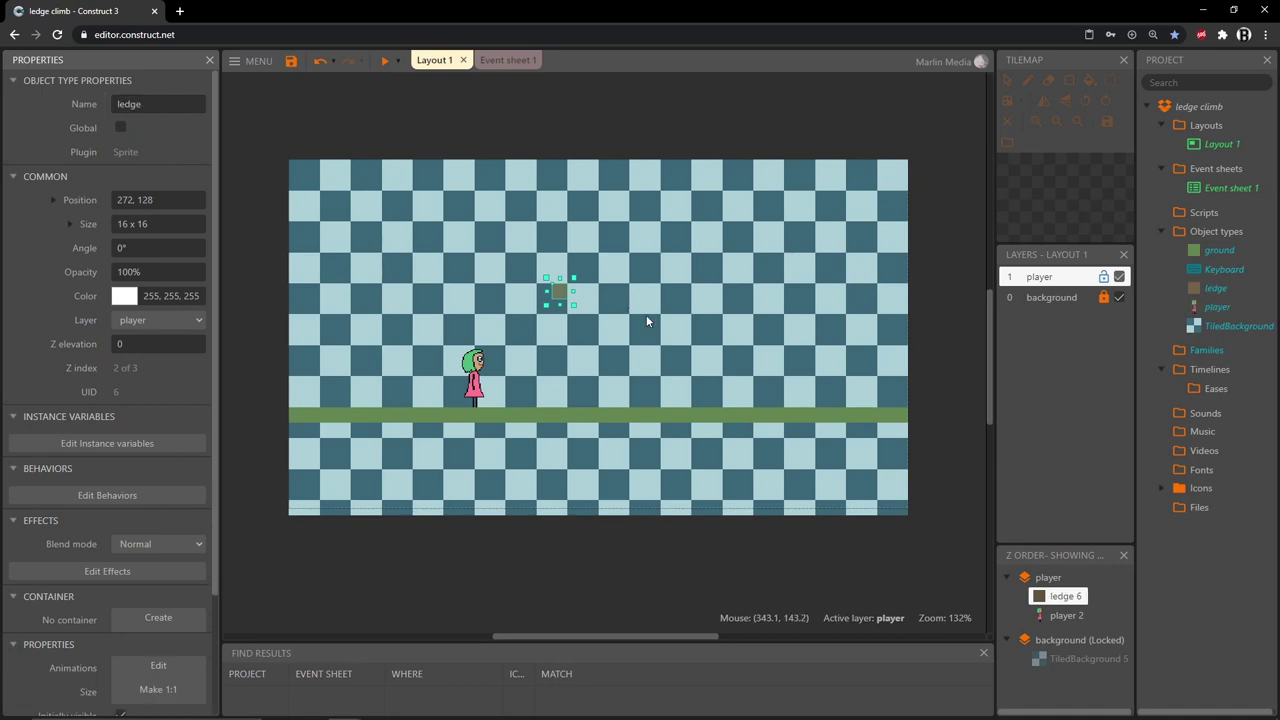
Create another Sprite on the layout and resize its canvas to 16x16
double_click(645, 306)
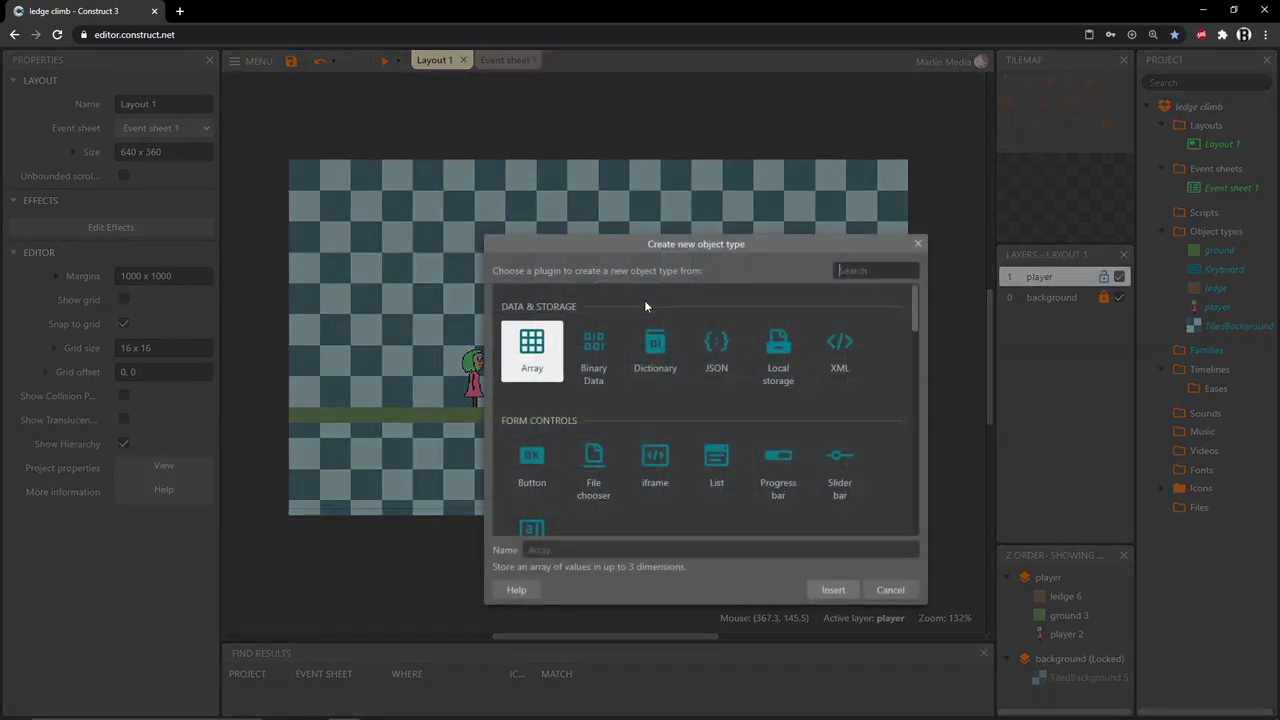
scroll(724, 402, down, 3)
double_click(716, 448)
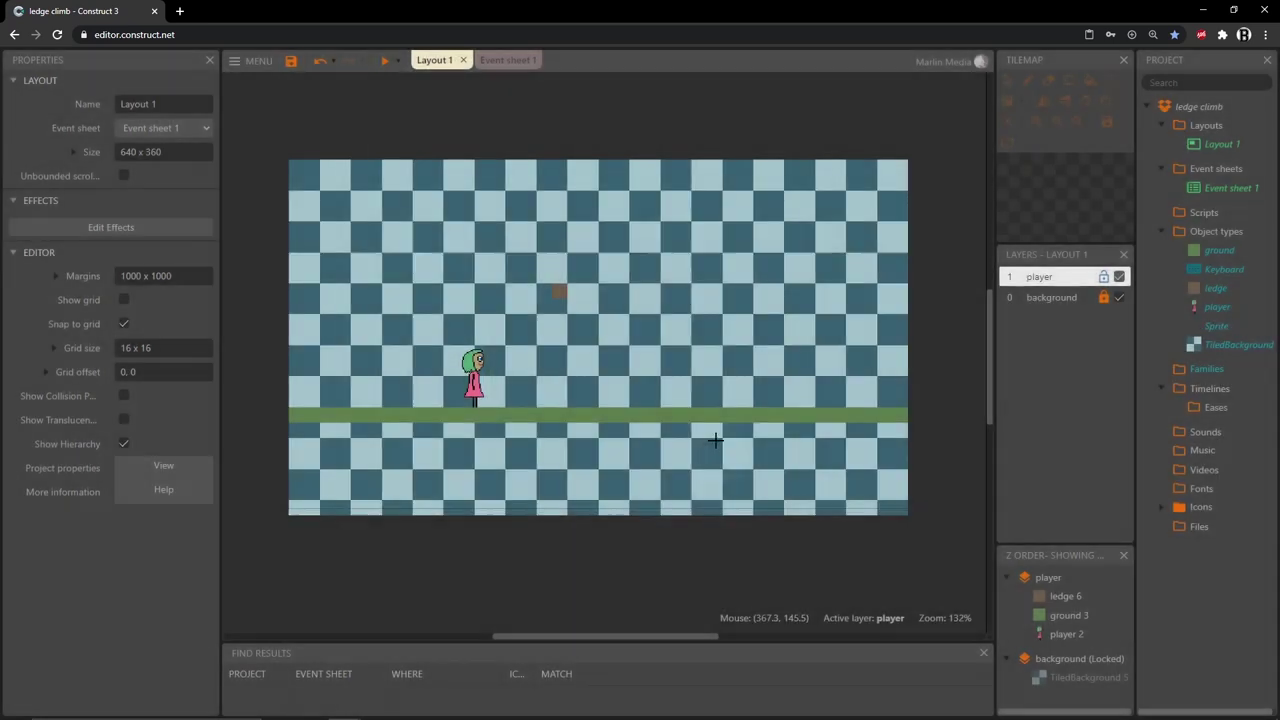
click(614, 323)
click(655, 87)
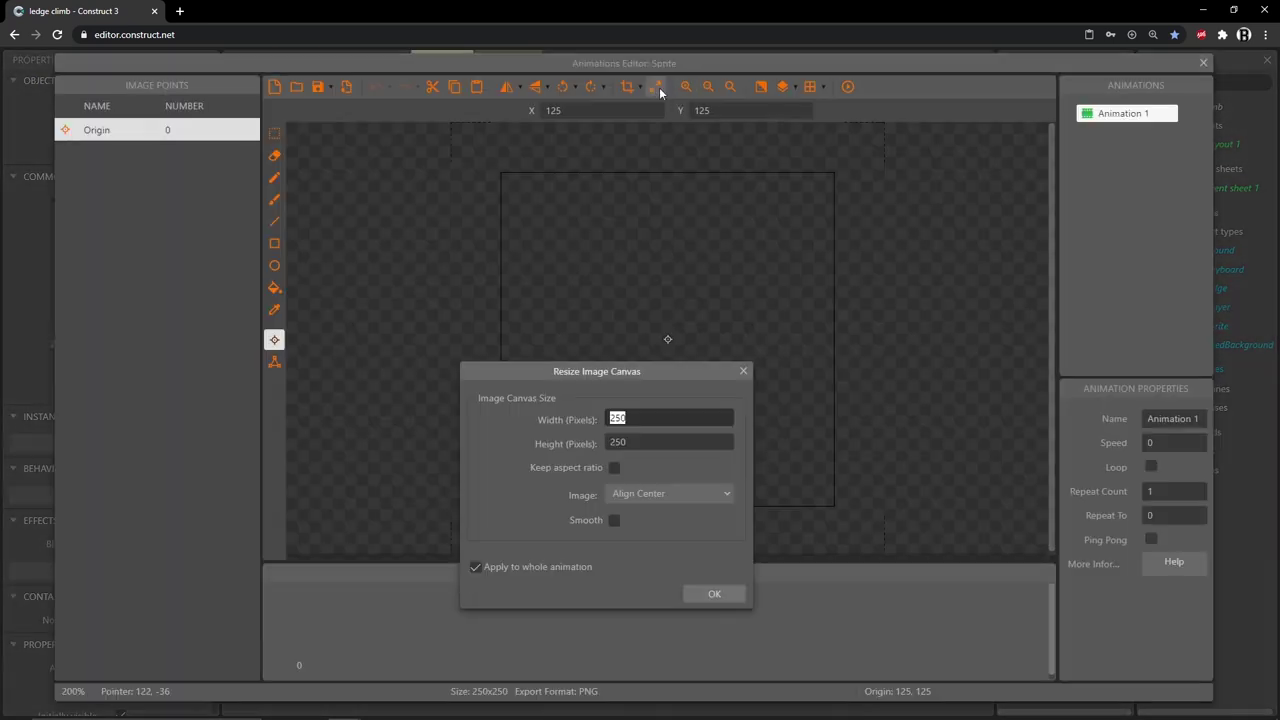
text(16)
key(Tab)
text(16)
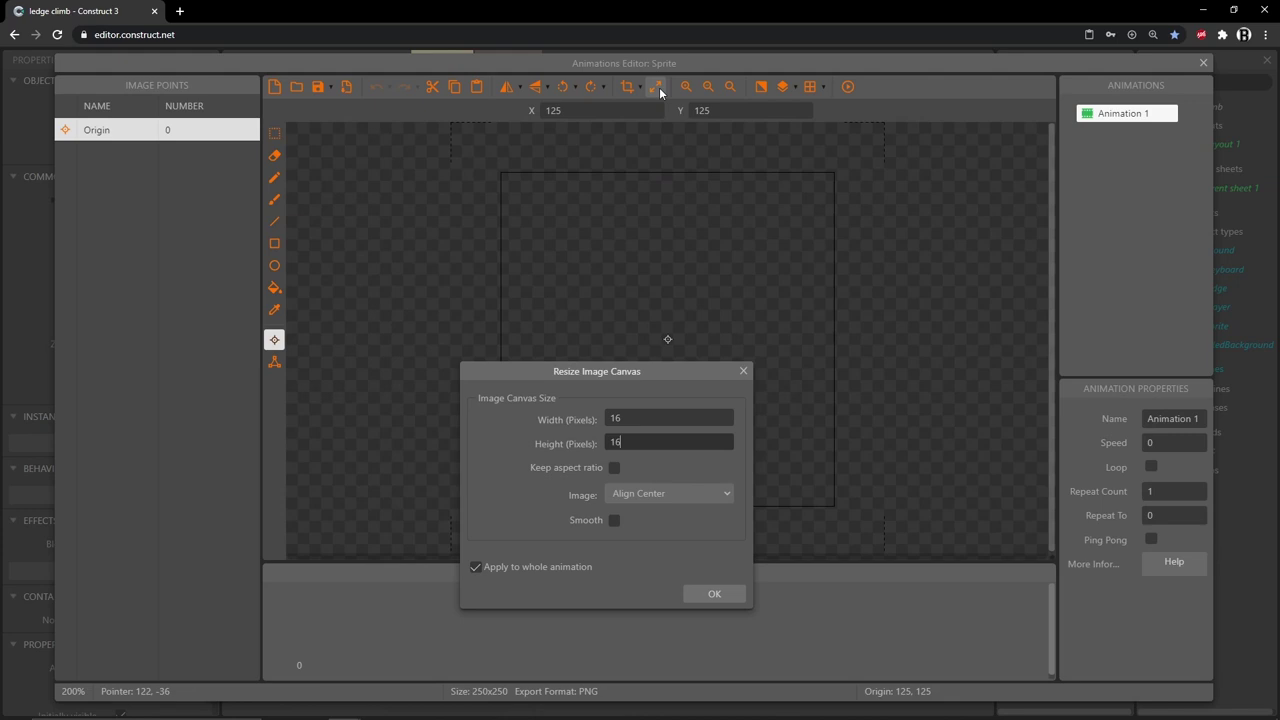
key(Return)
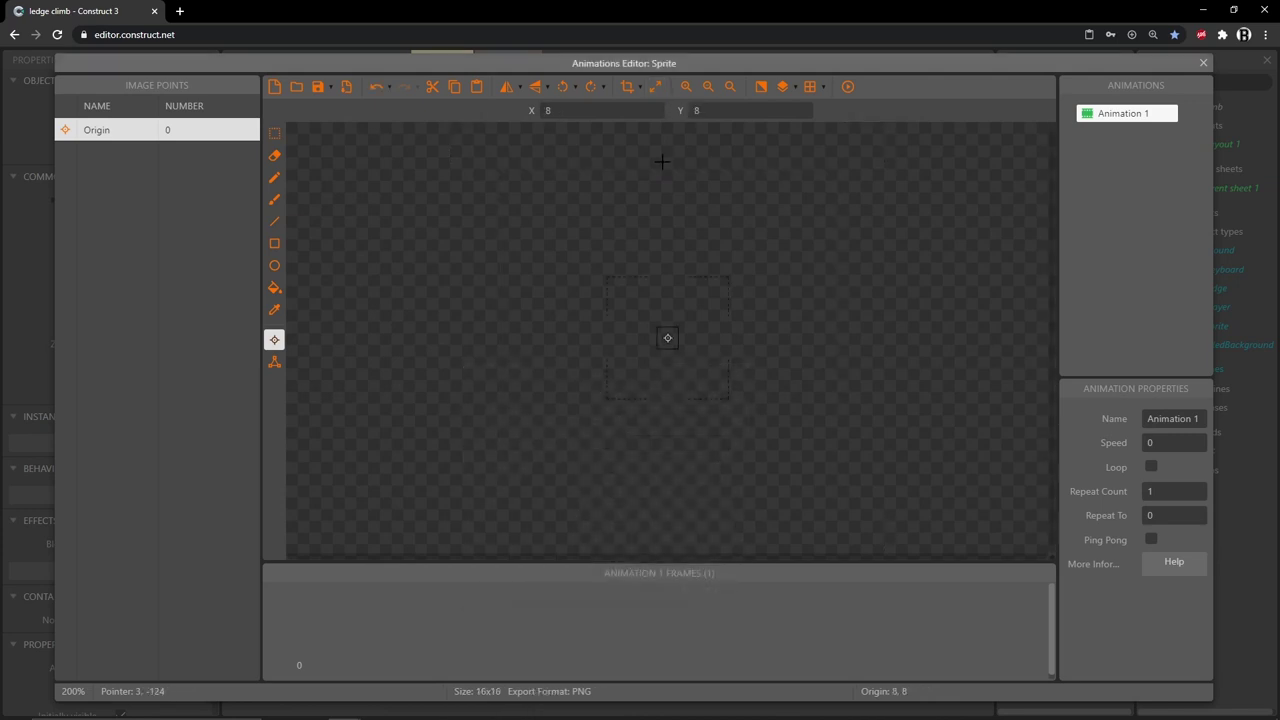
Fill the new sprite dark grey (saturation 0, luminance 22) and close the editor
ctrl+scroll(670, 338, up, 3)
ctrl+scroll(686, 319, up, 1)
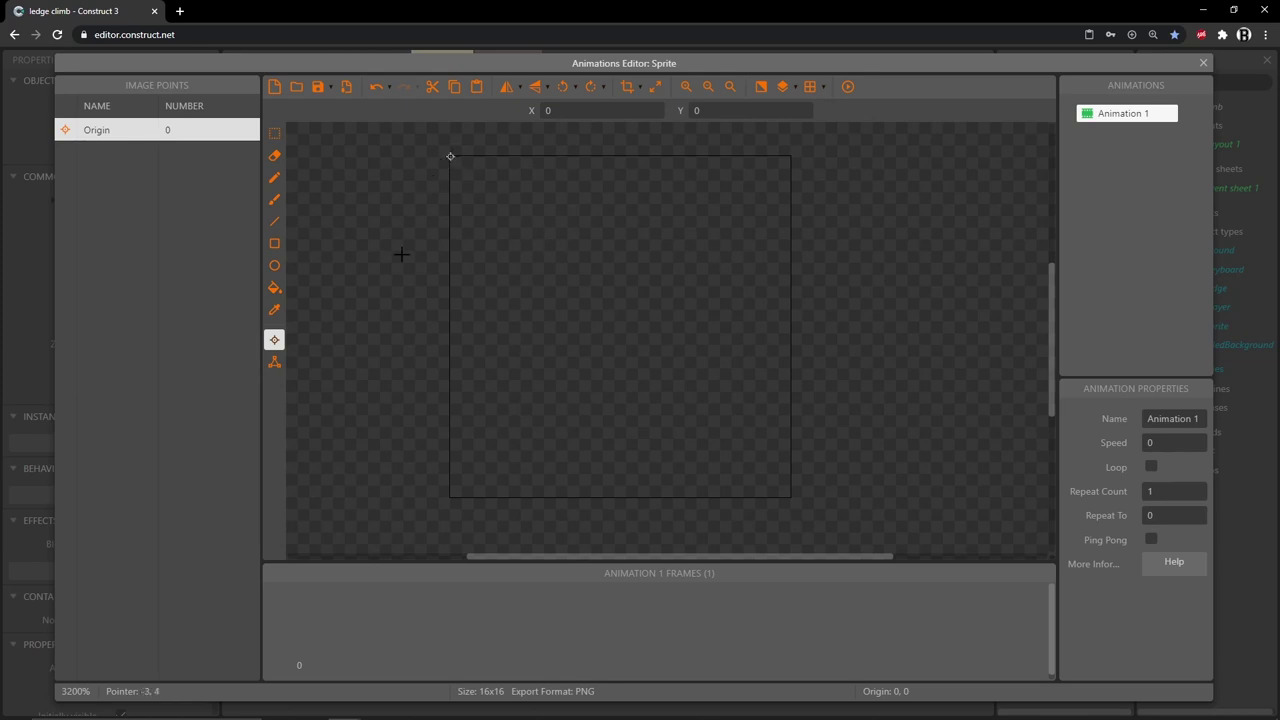
click(274, 288)
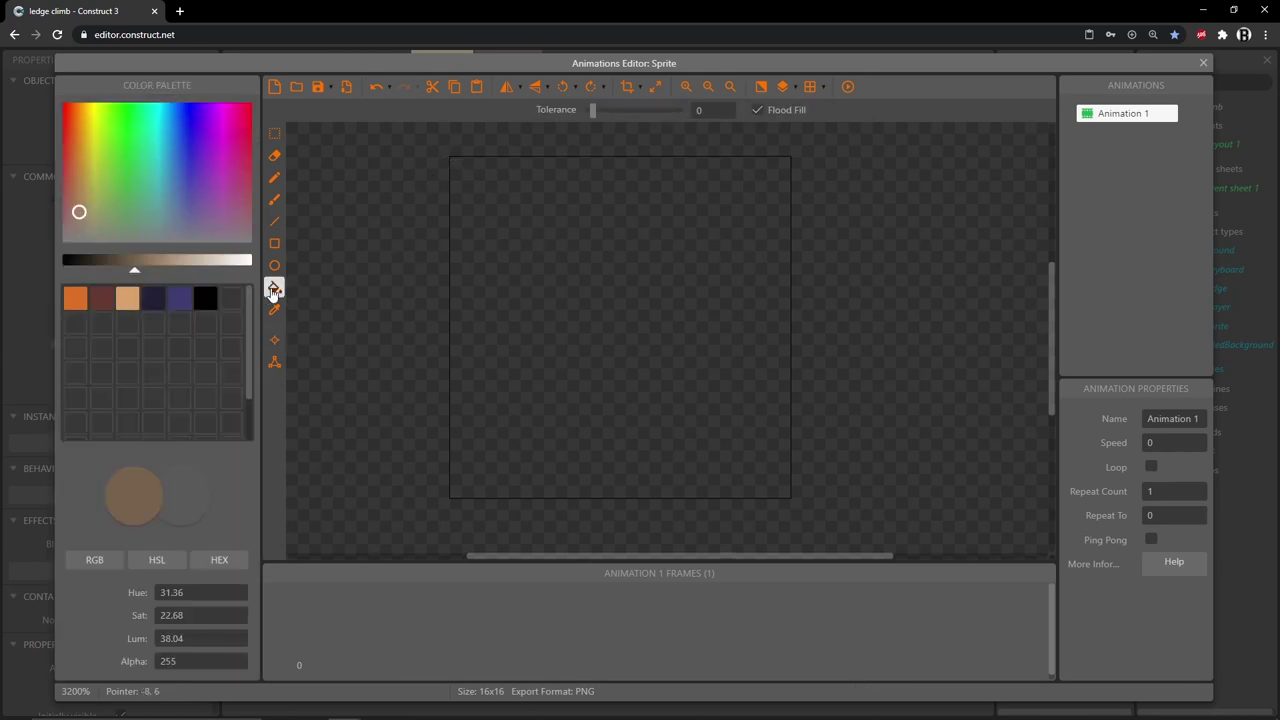
drag(87, 215, 36, 268)
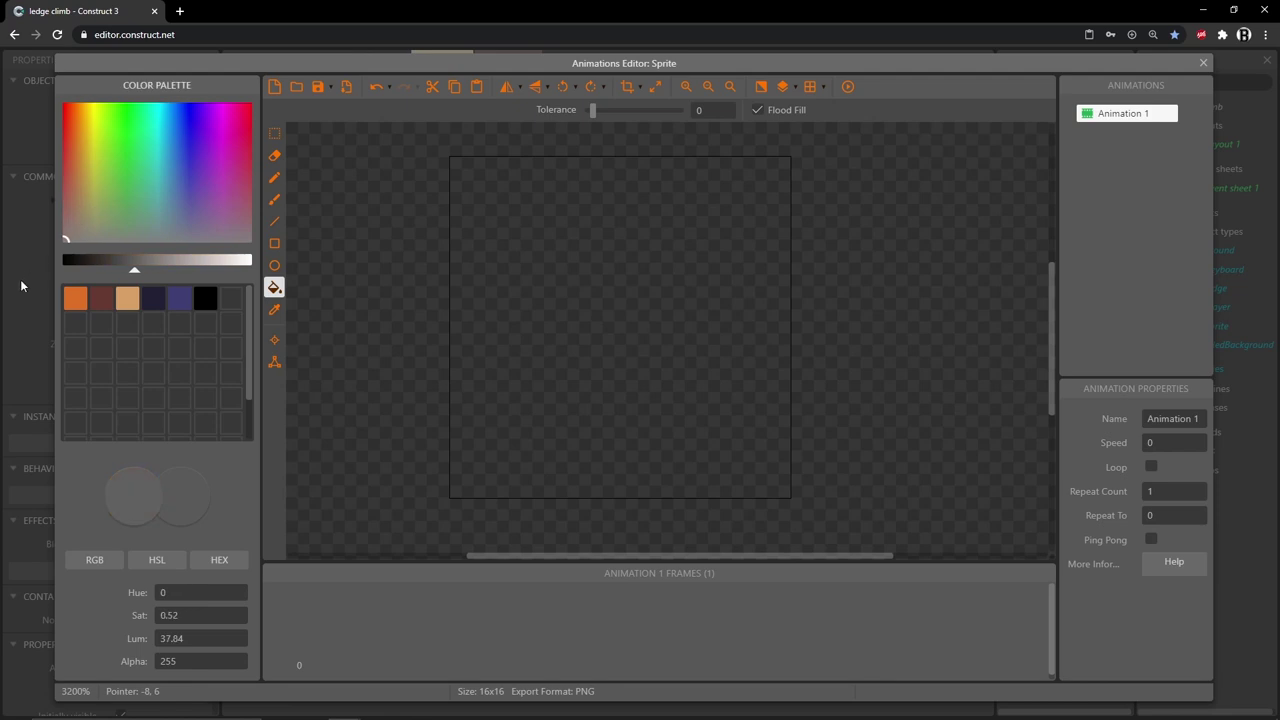
click(194, 615)
text(0)
click(194, 638)
text(22)
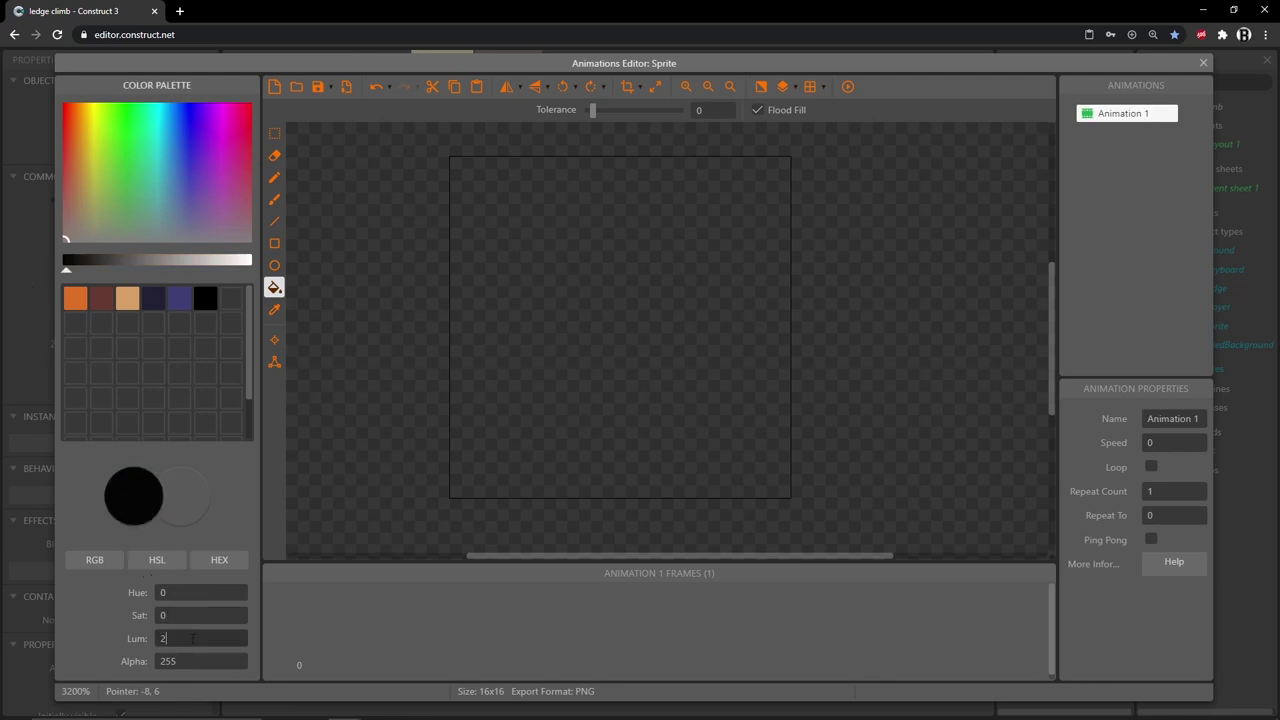
click(710, 347)
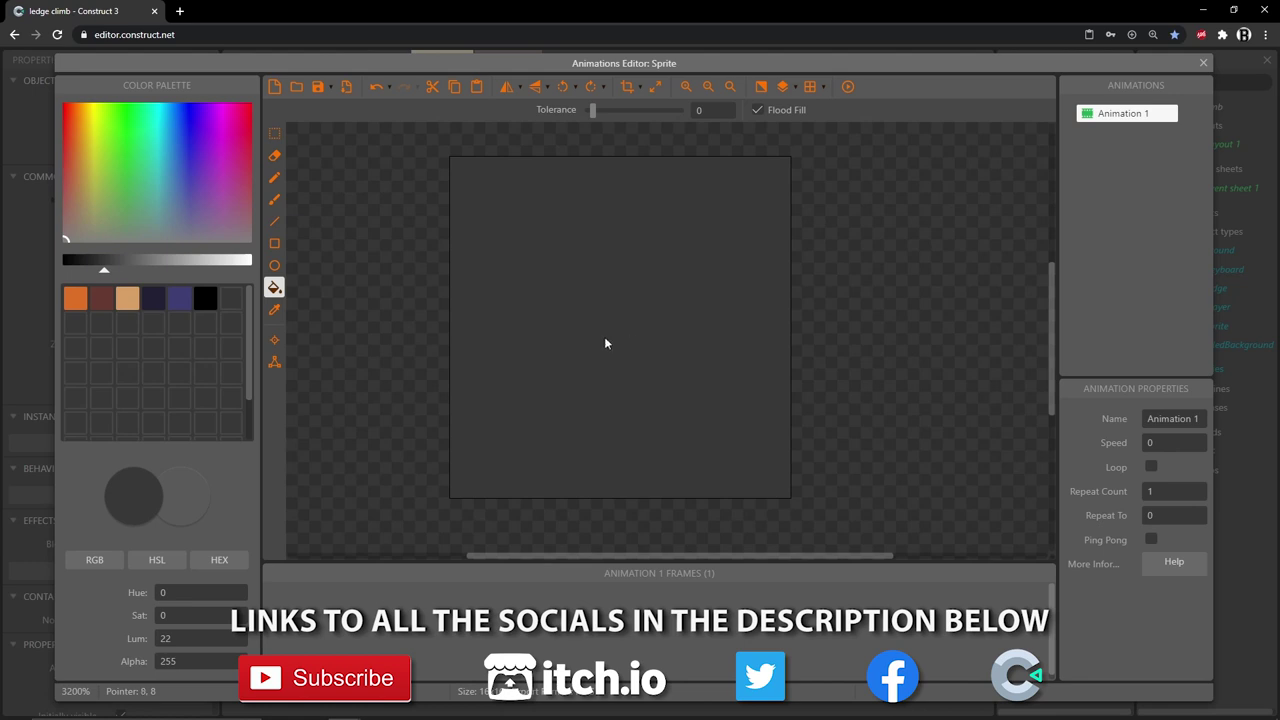
key(Escape)
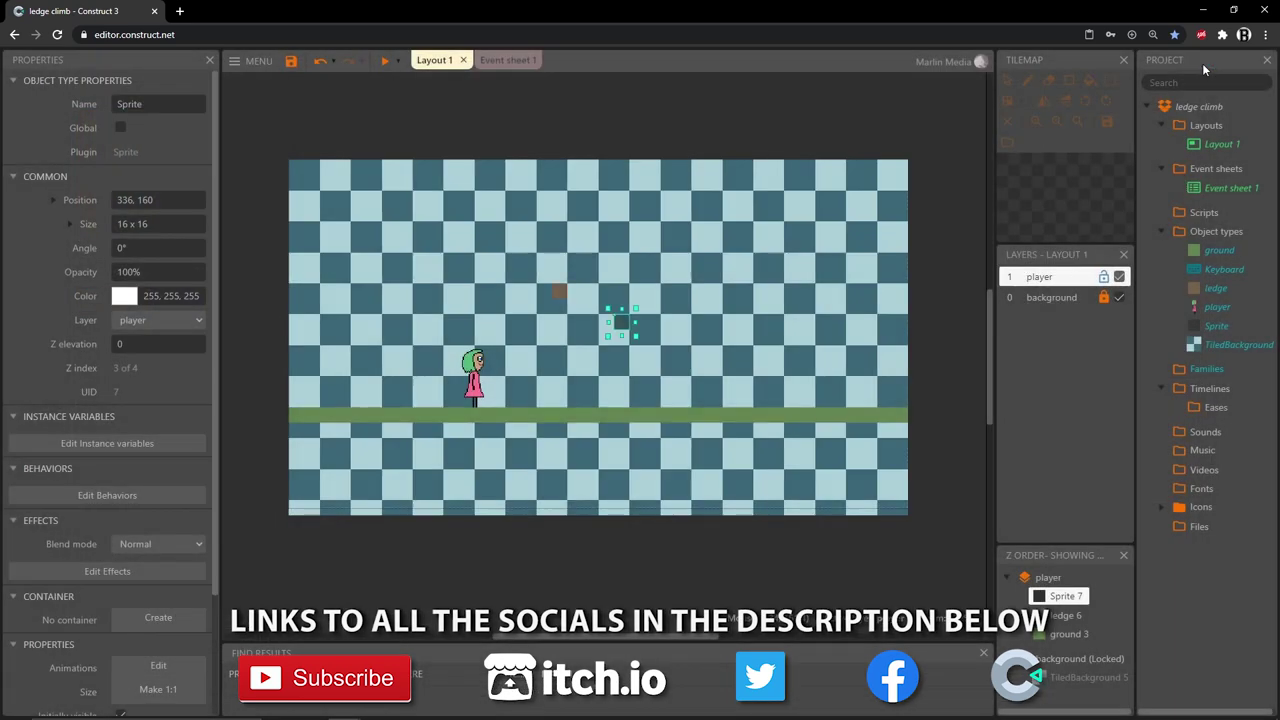
Move the ledge onto the ground beside the player and stretch it to a 16×96 post
drag(558, 292, 511, 403)
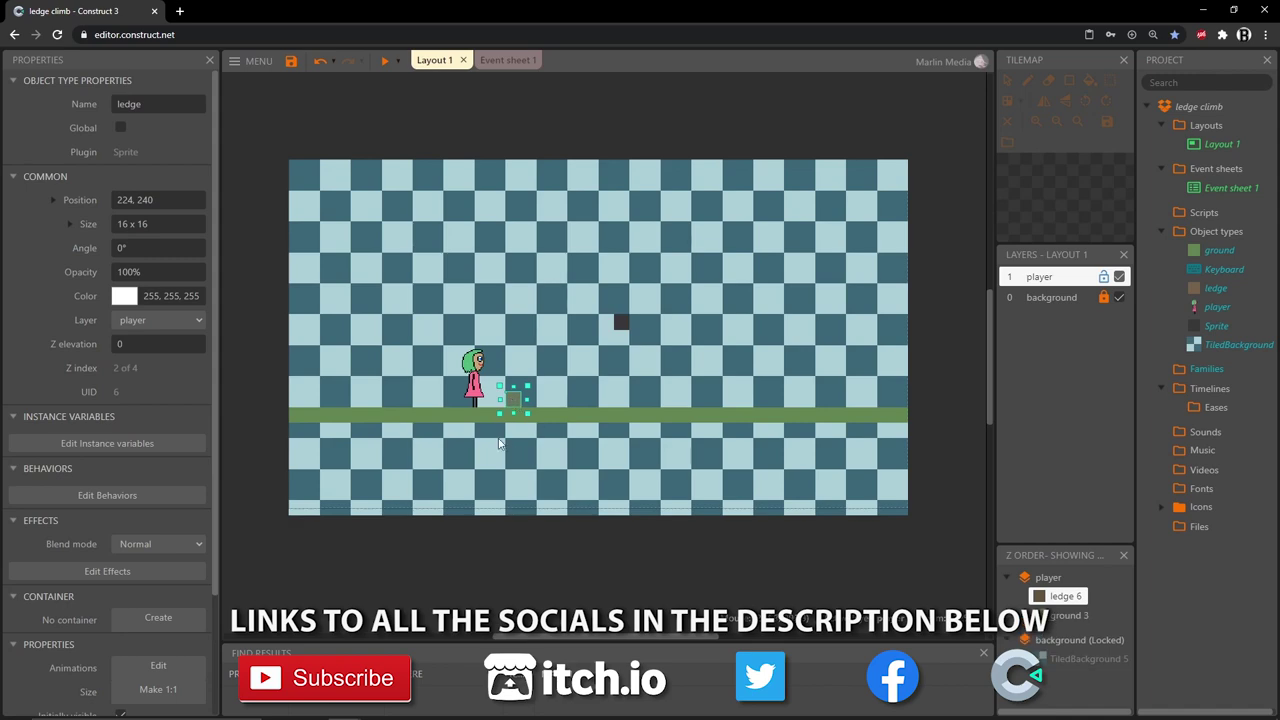
ctrl+scroll(511, 403, up, 3)
drag(527, 345, 526, 207)
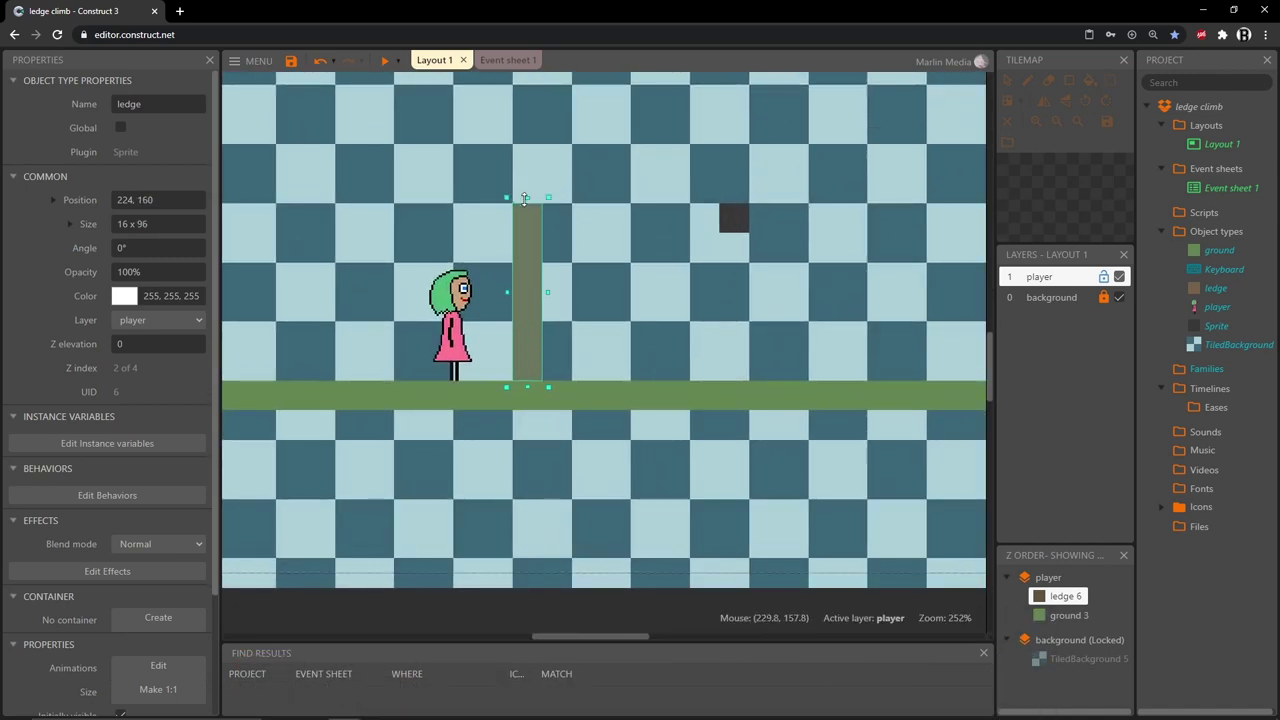
click(385, 62)
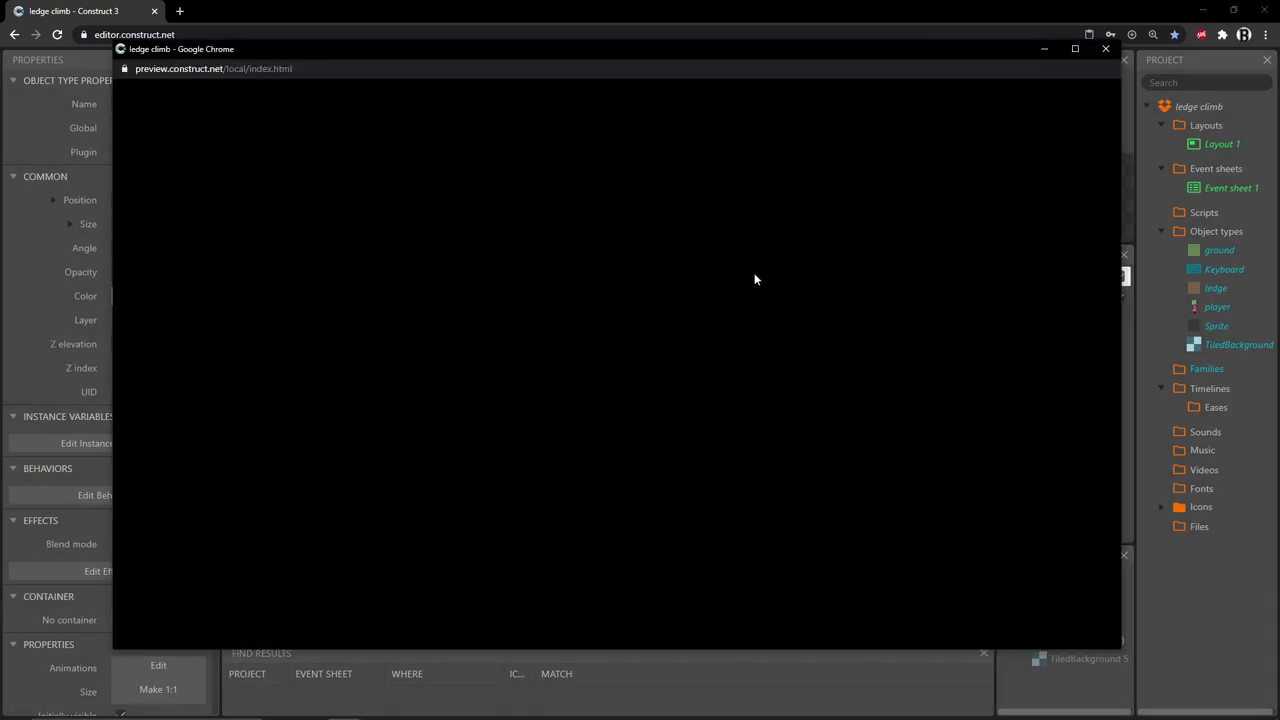
key(Up)
key(Right)
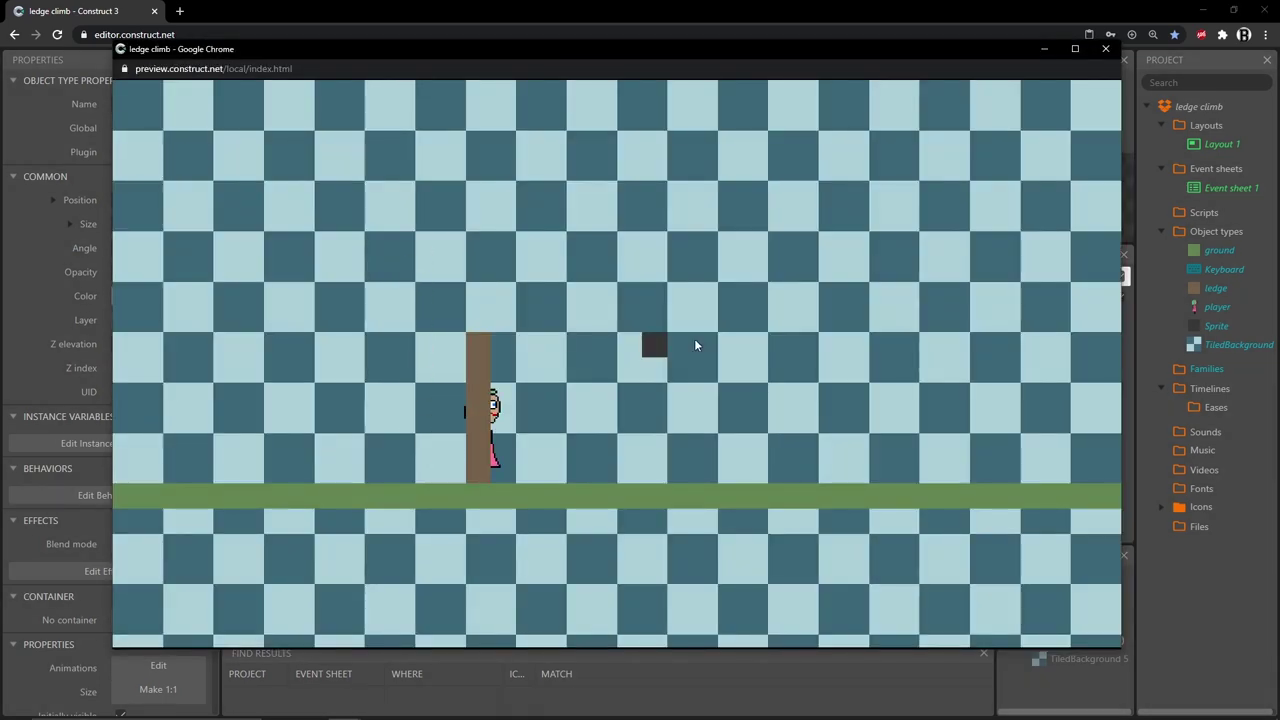
key(Left)
key(Up)
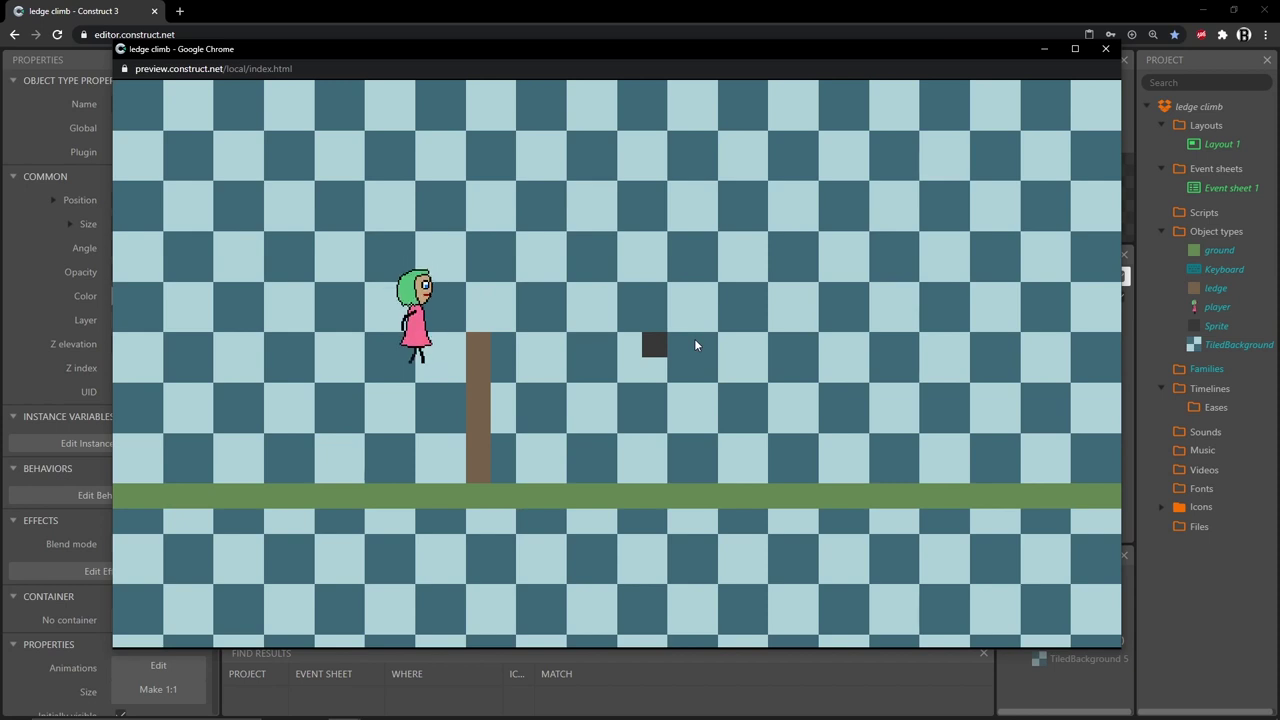
key(Right)
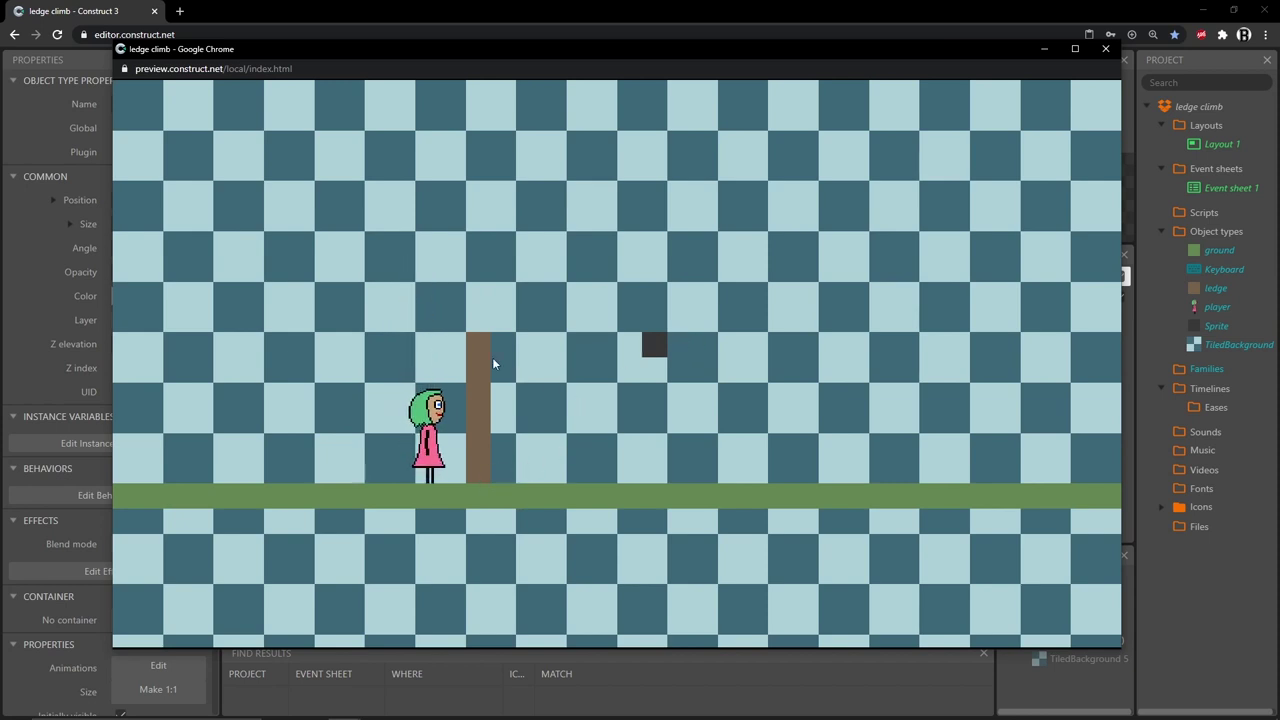
key(Up)
key(Down)
key(Up)
key(Down)
key(Up)
key(Down)
key(Up)
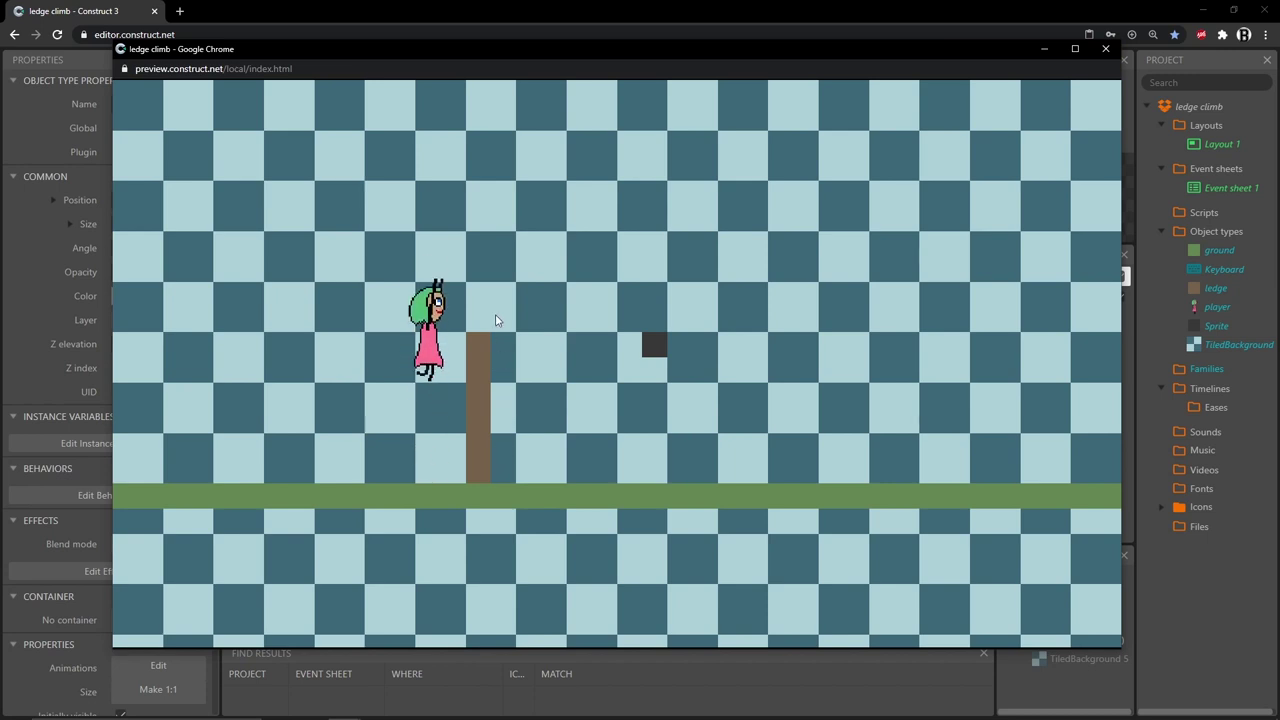
key(ctrl+w)
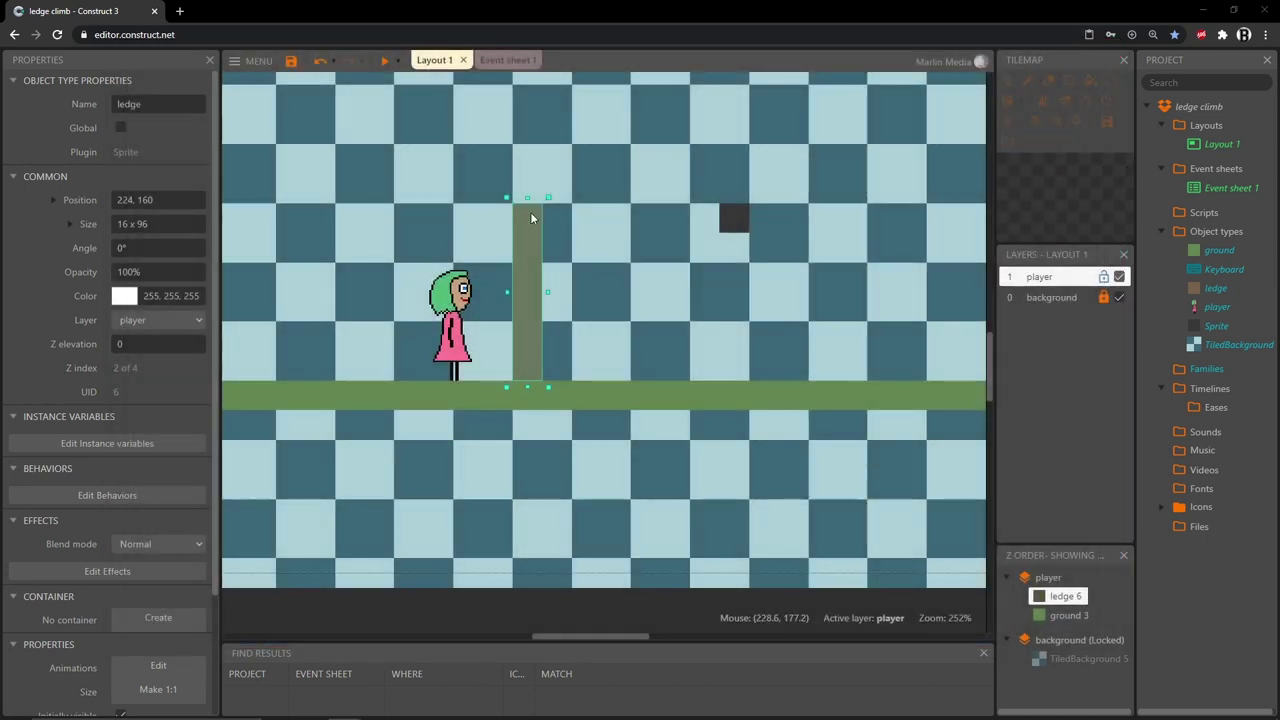
Stretch the ledge to 16×128 and give it the Solid behavior
drag(531, 196, 528, 138)
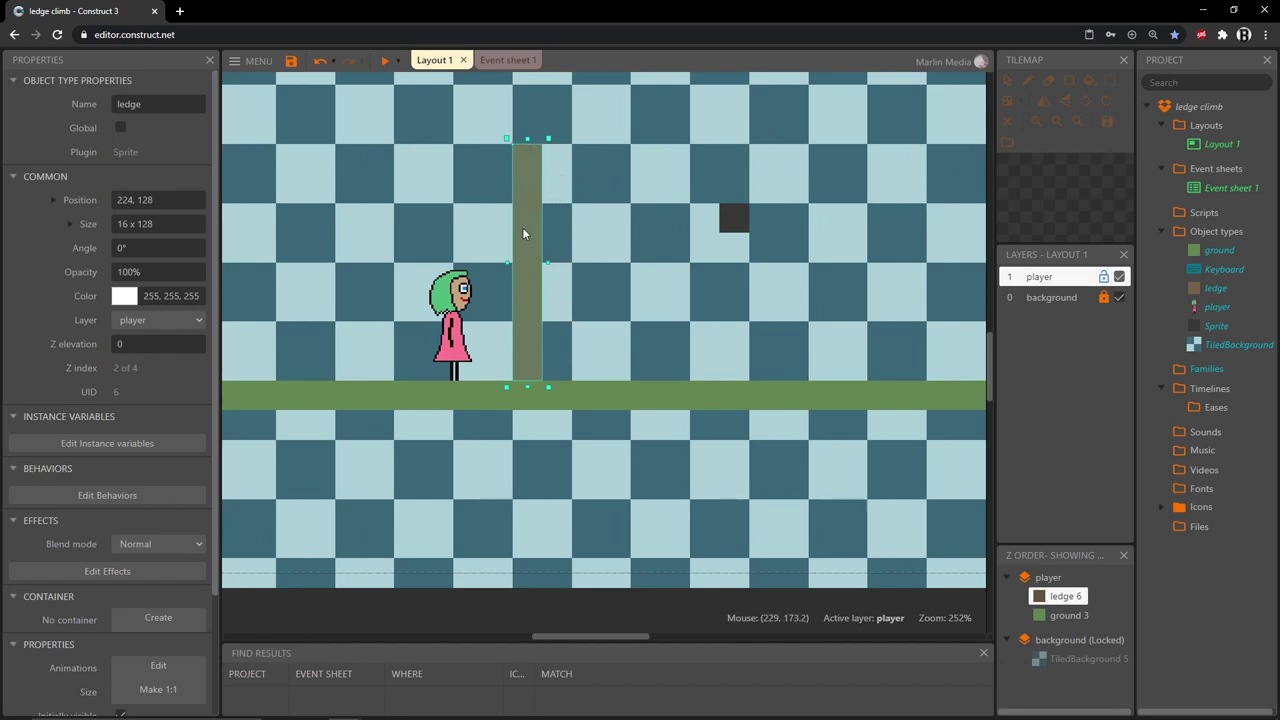
click(1220, 290)
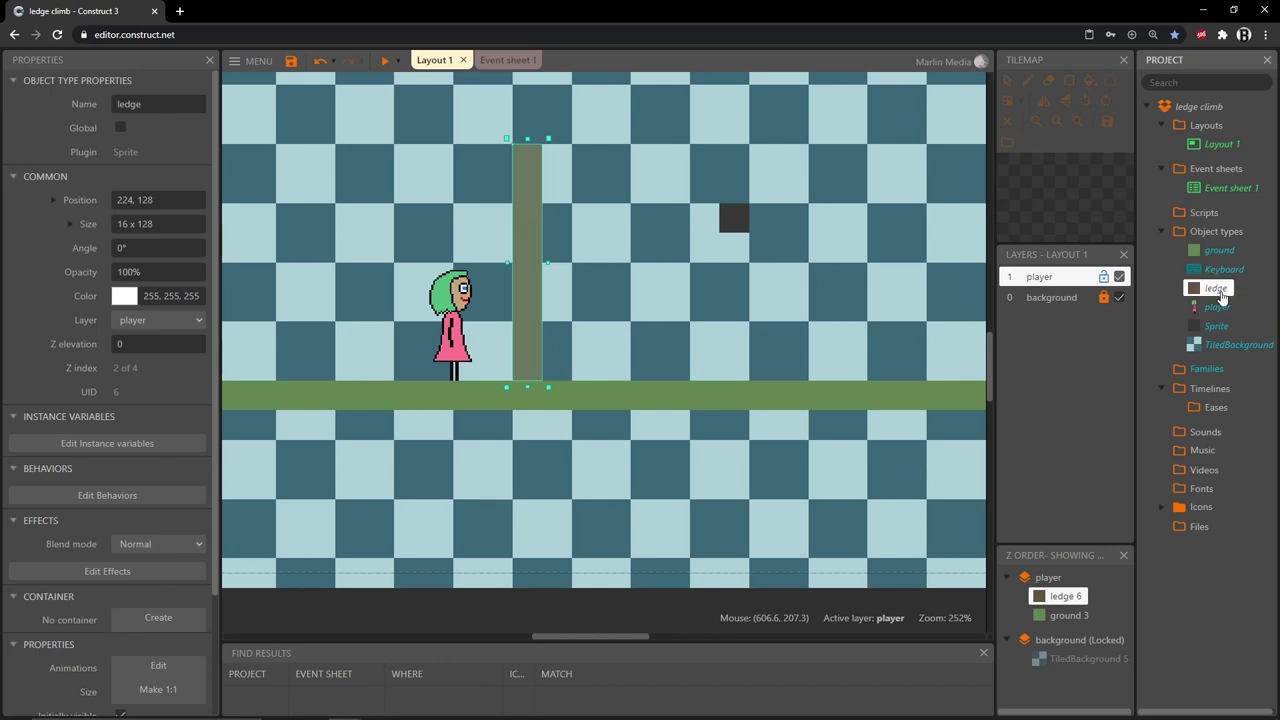
scroll(70, 323, down, 3)
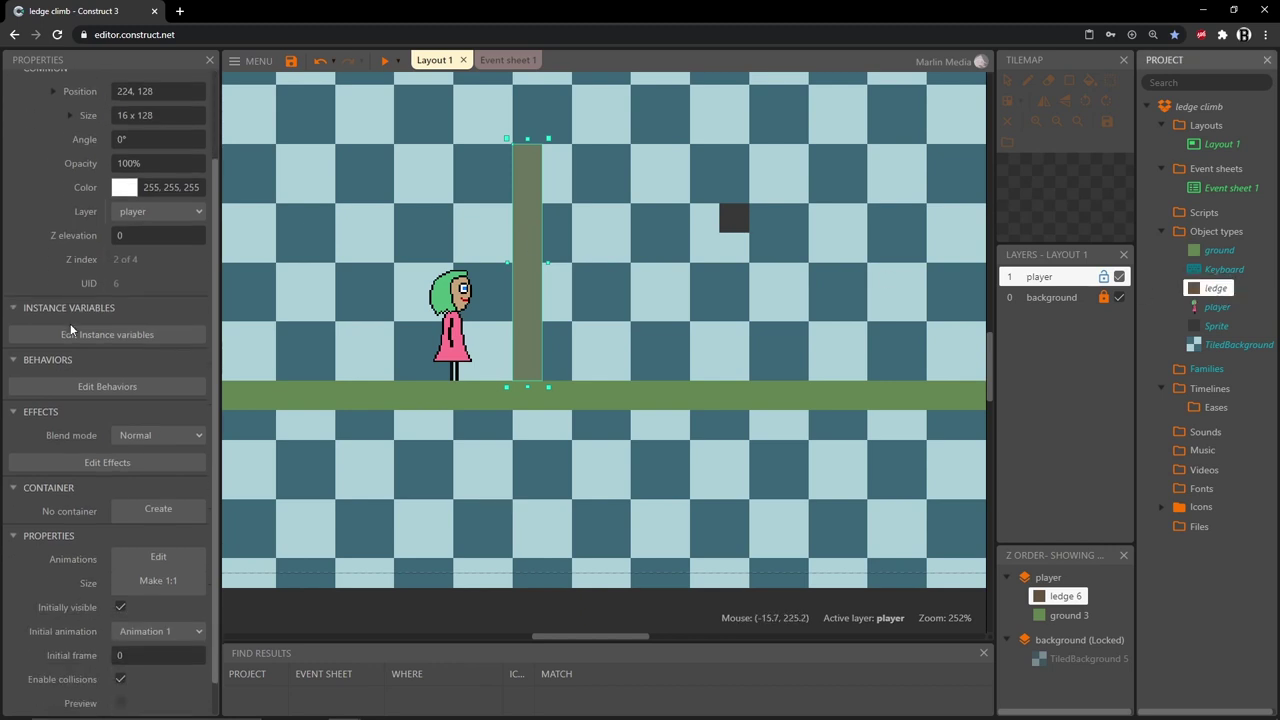
click(107, 362)
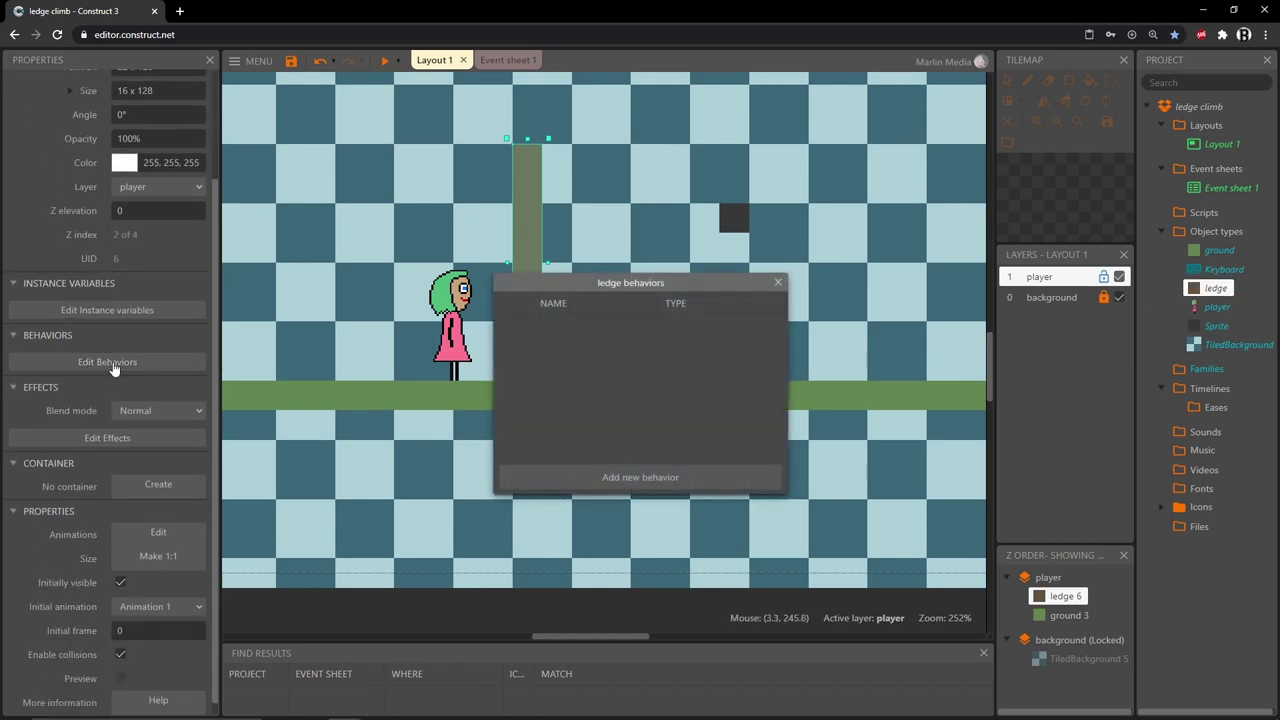
click(605, 481)
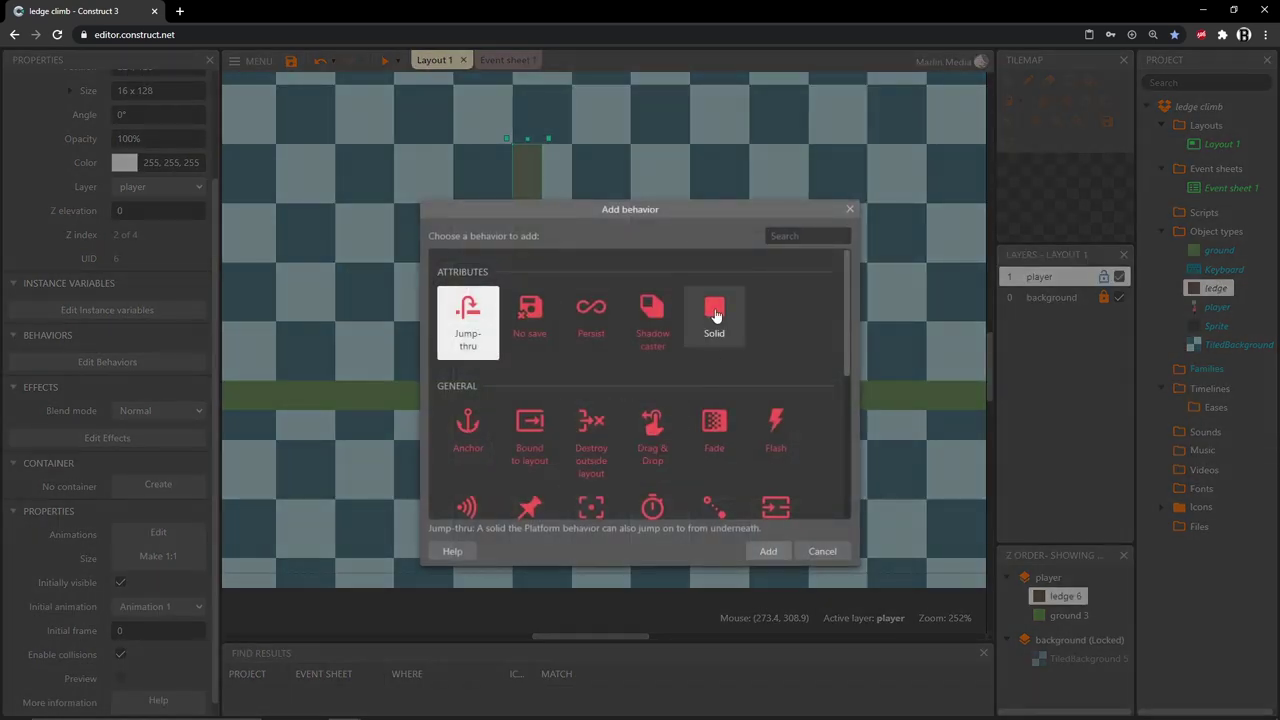
click(714, 318)
click(766, 551)
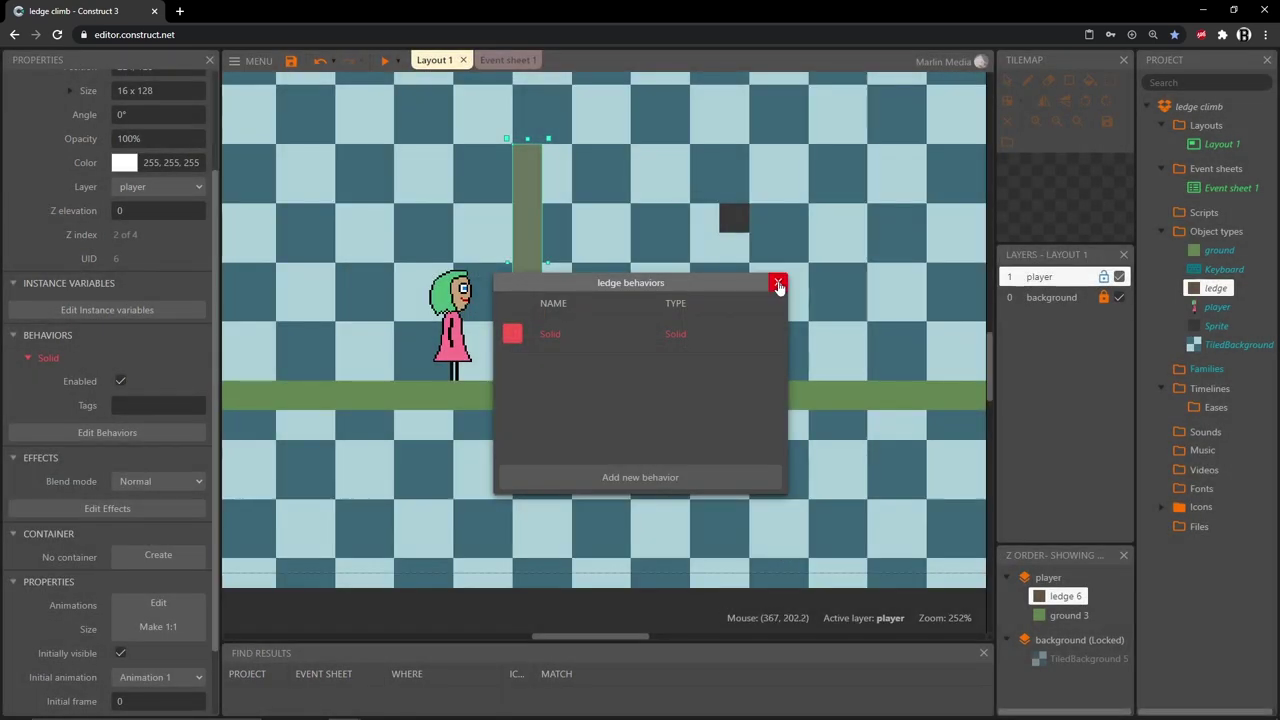
click(778, 284)
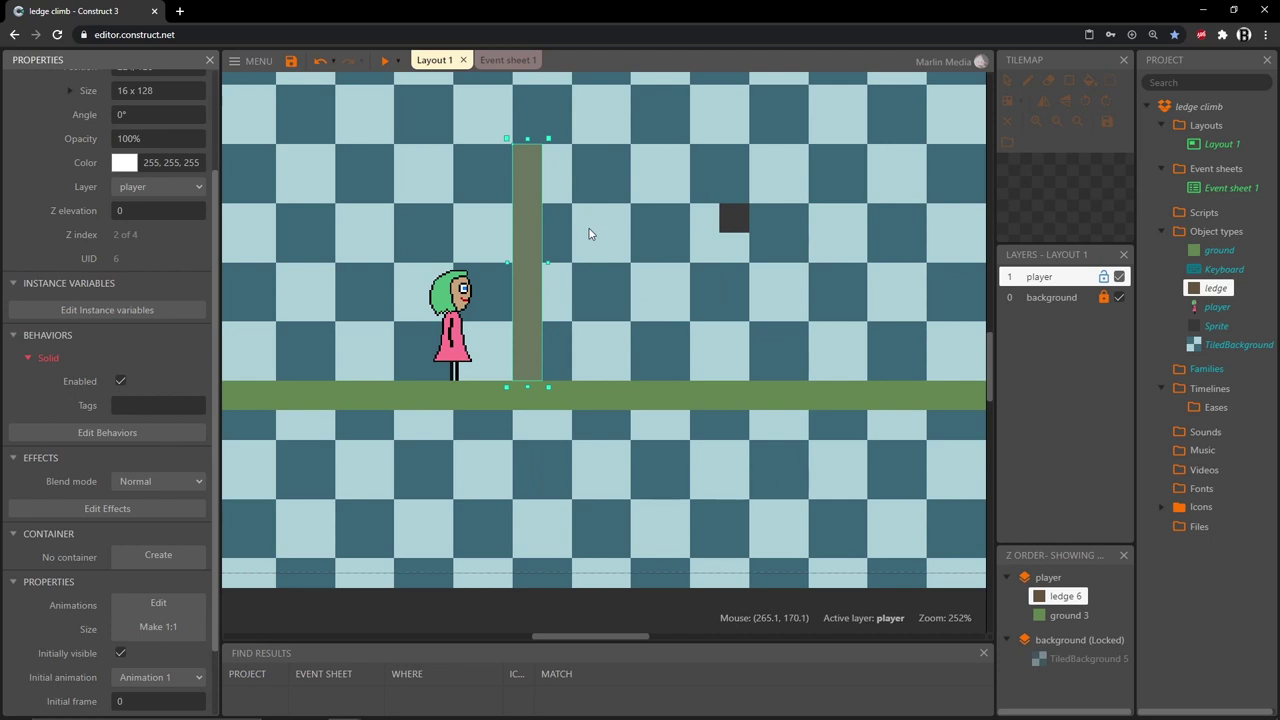
Widen the ledge to 64×128 and place the player on the ground against its left side
drag(545, 261, 630, 270)
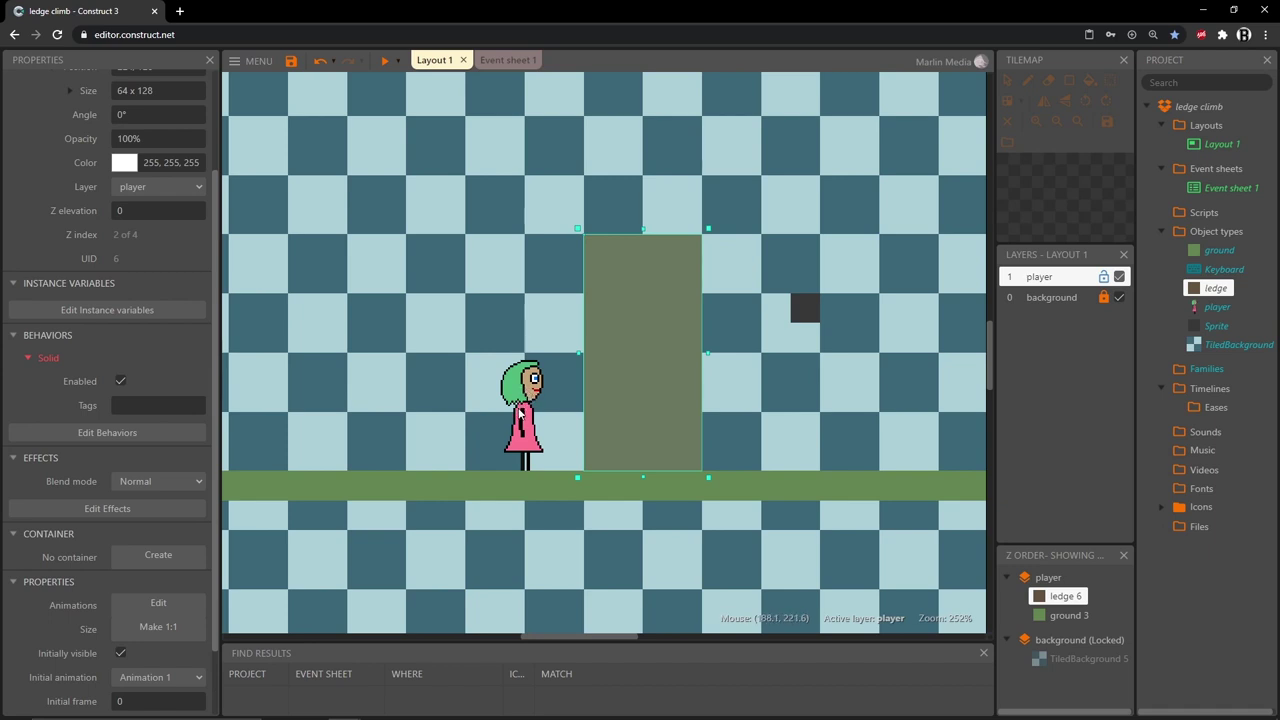
drag(524, 425, 540, 278)
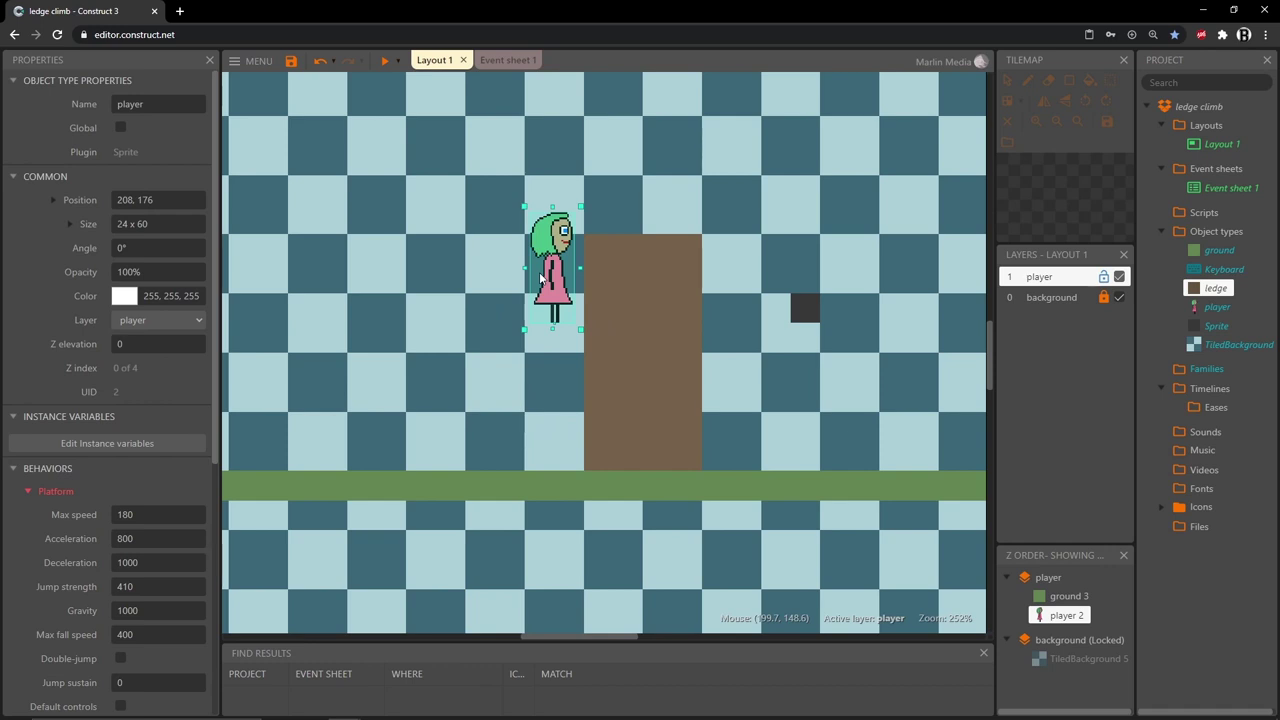
drag(541, 280, 552, 430)
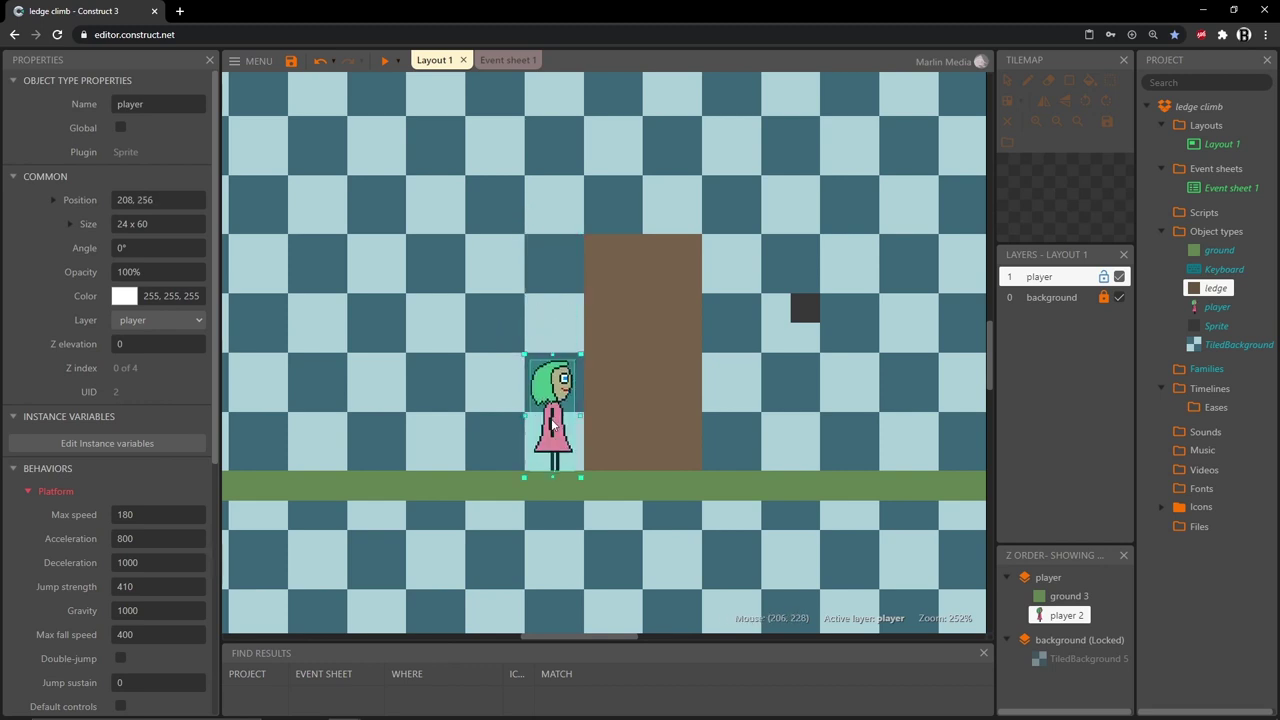
click(803, 315)
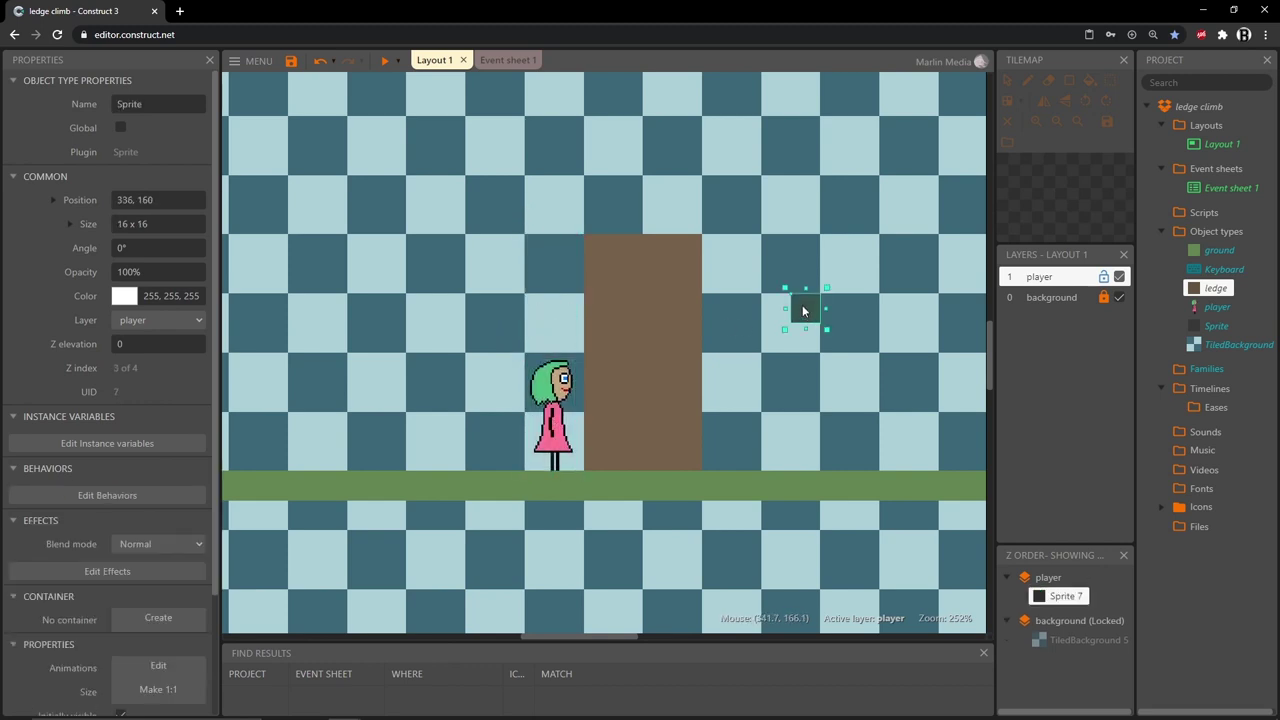
Rename the dark square to ledgeTrigger and move it to the ledge's top-left corner (208, 128)
click(1216, 326)
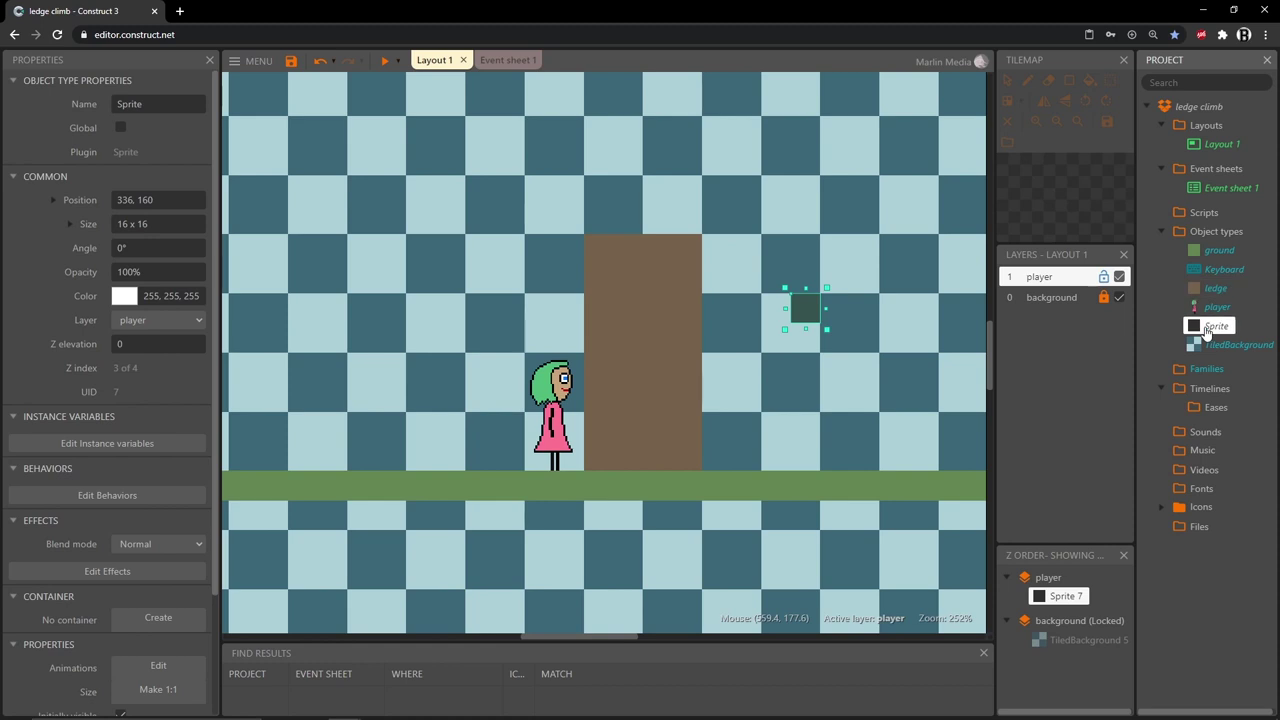
click(149, 100)
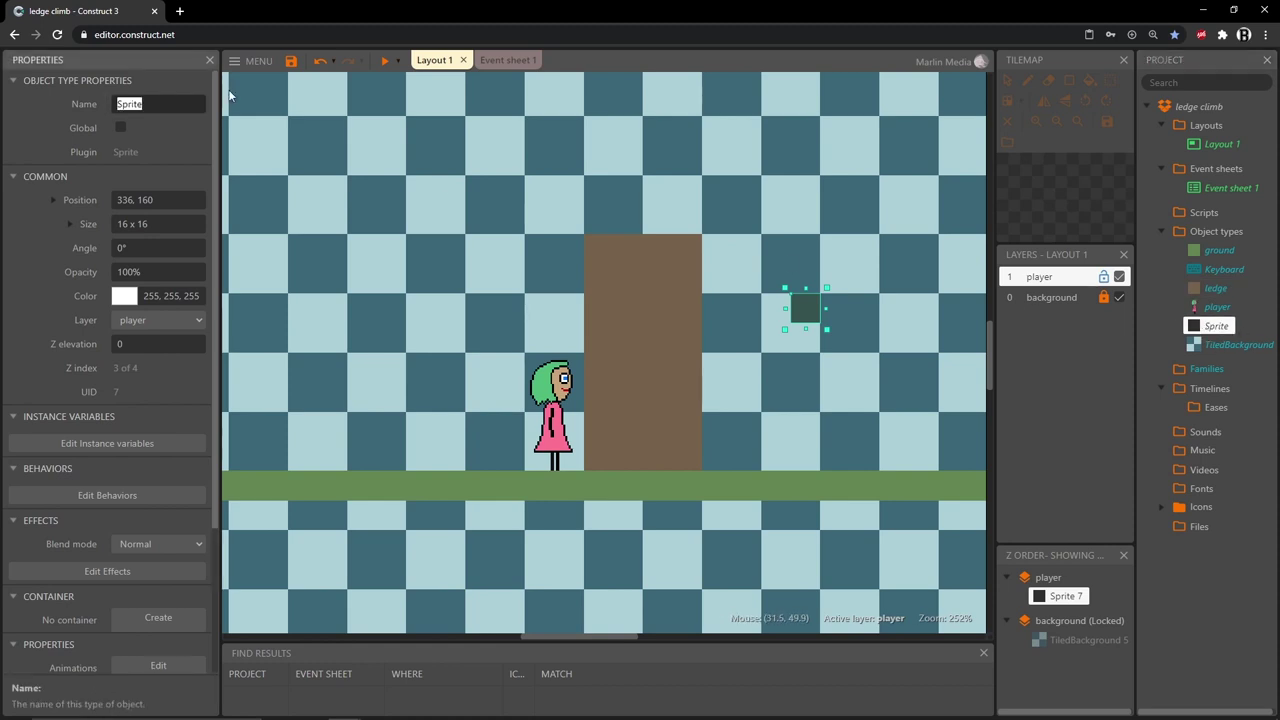
text(ledgeTrigger)
key(Return)
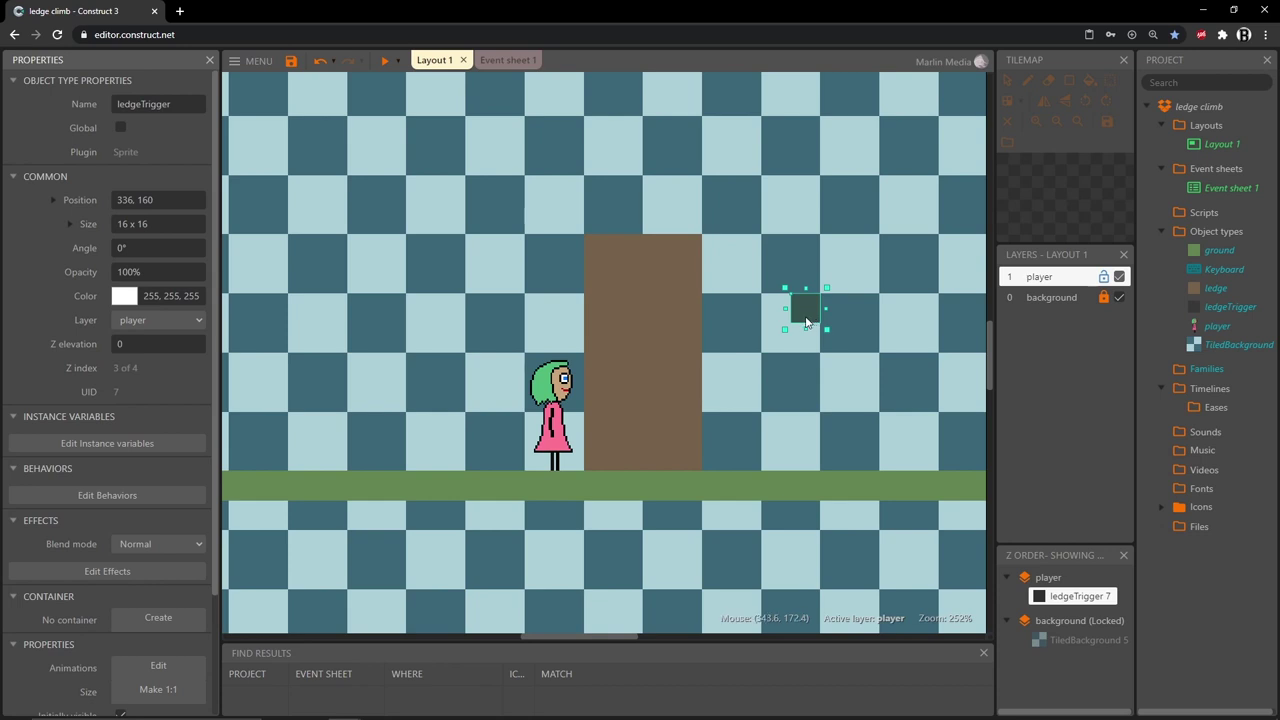
drag(806, 322, 586, 264)
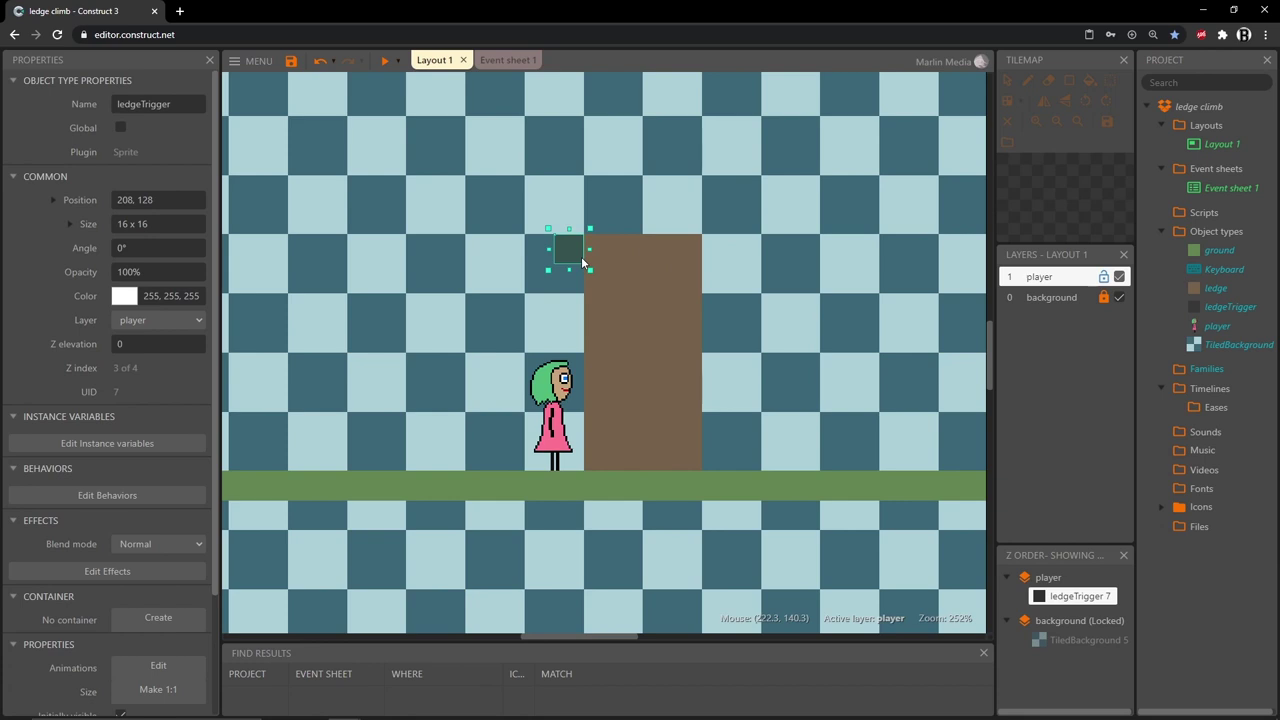
click(364, 265)
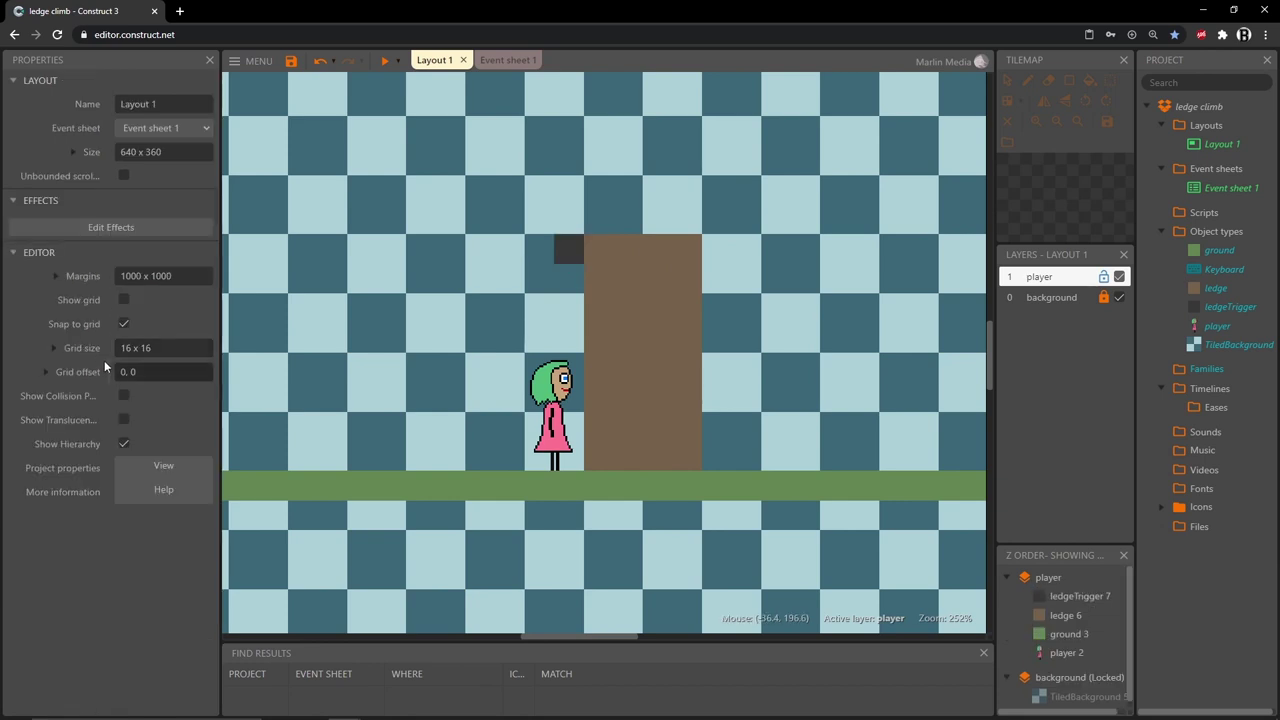
Turn off Snap to grid and drag ledgeTrigger's handles to shrink it into a thin strip
click(126, 328)
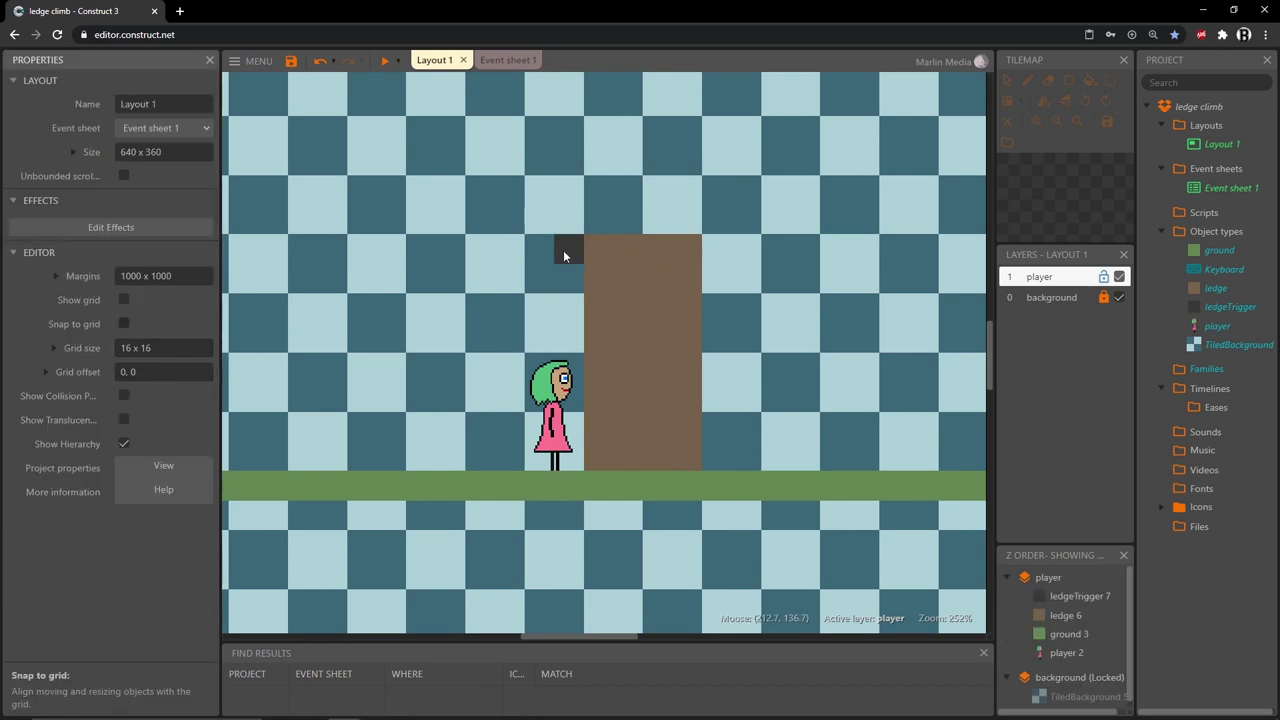
click(563, 250)
ctrl+scroll(588, 285, up, 1)
ctrl+scroll(588, 287, up, 4)
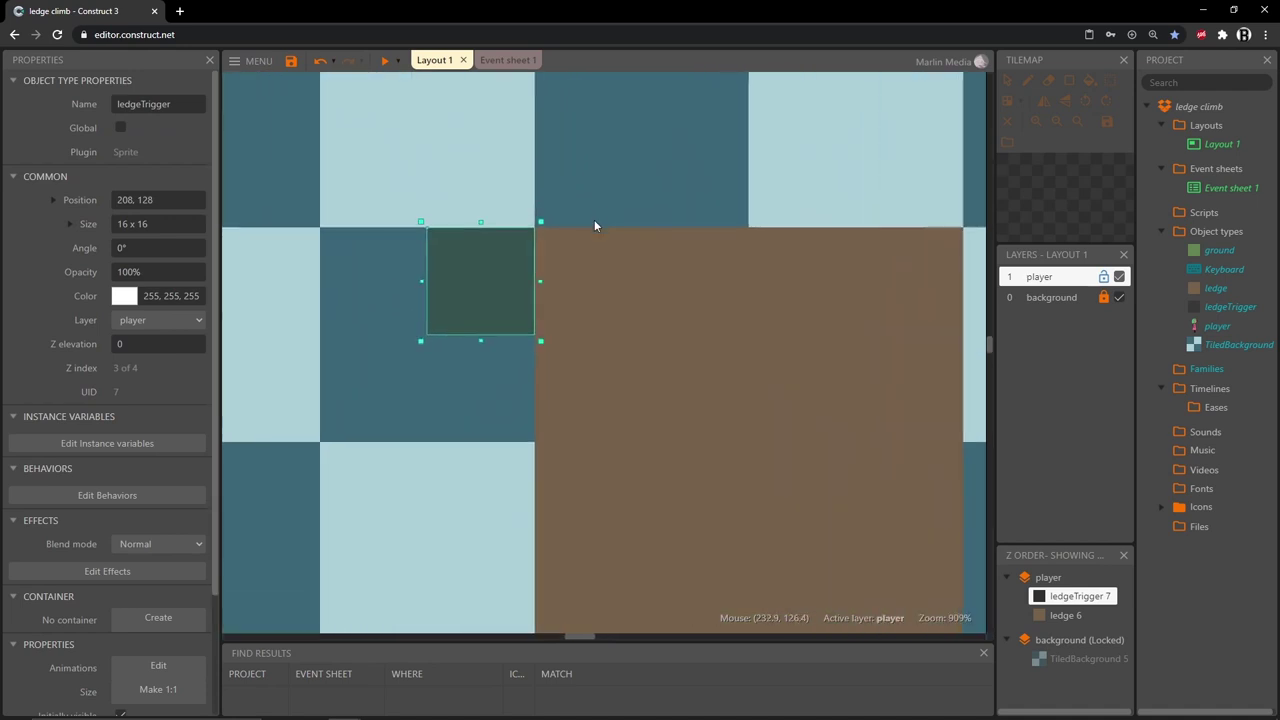
drag(455, 362, 474, 243)
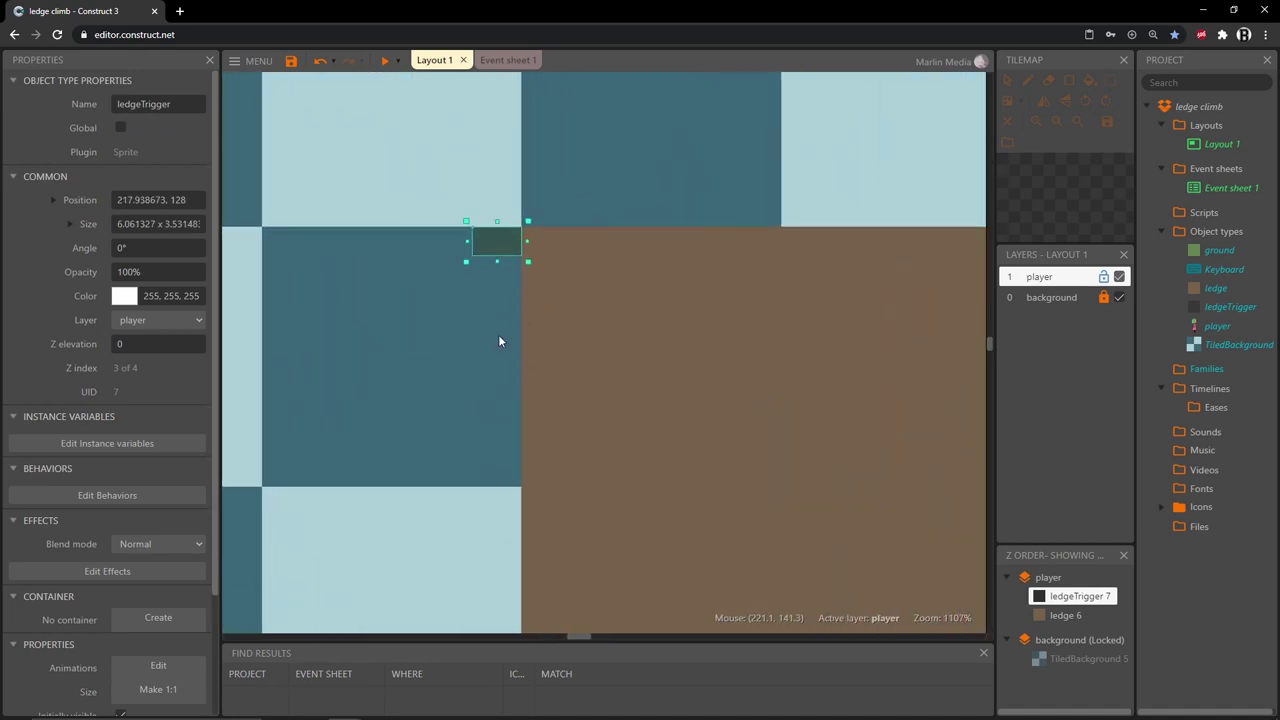
ctrl+scroll(498, 334, down, 3)
ctrl+scroll(538, 347, down, 1)
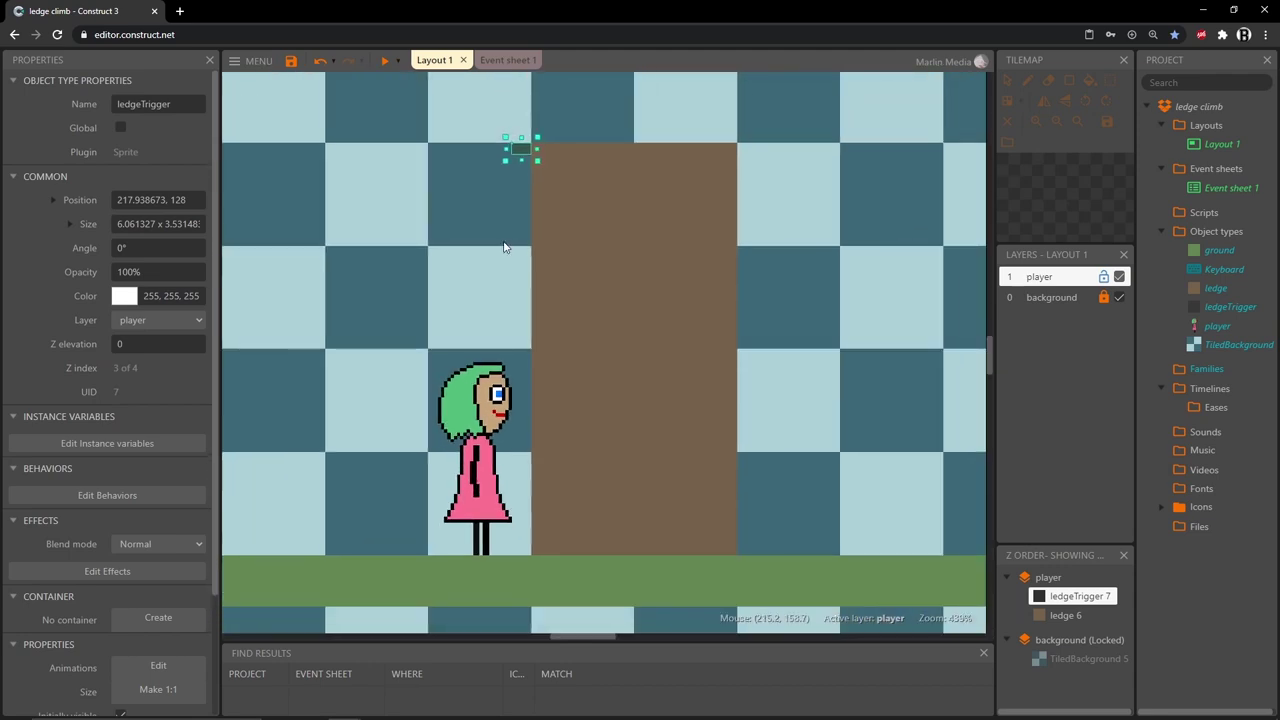
scroll(531, 332, up, 2)
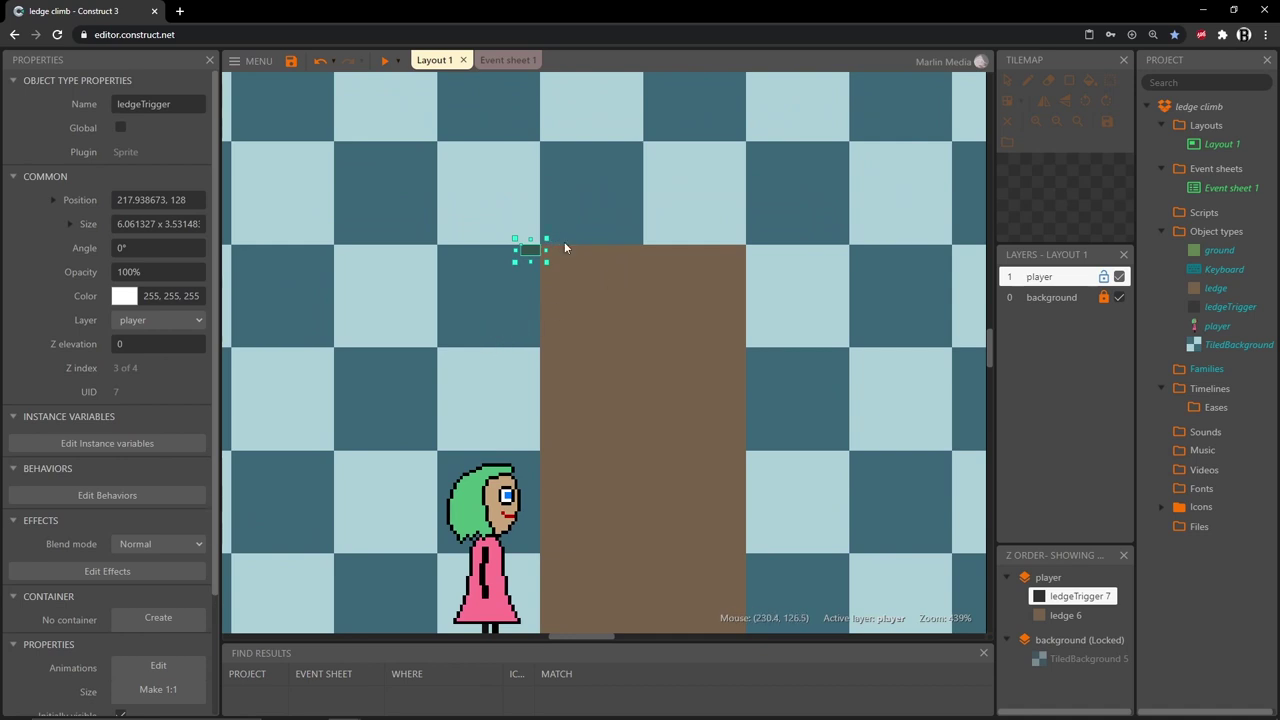
Set ledgeTrigger's Width to 6 and Height to 3 in Properties
click(68, 224)
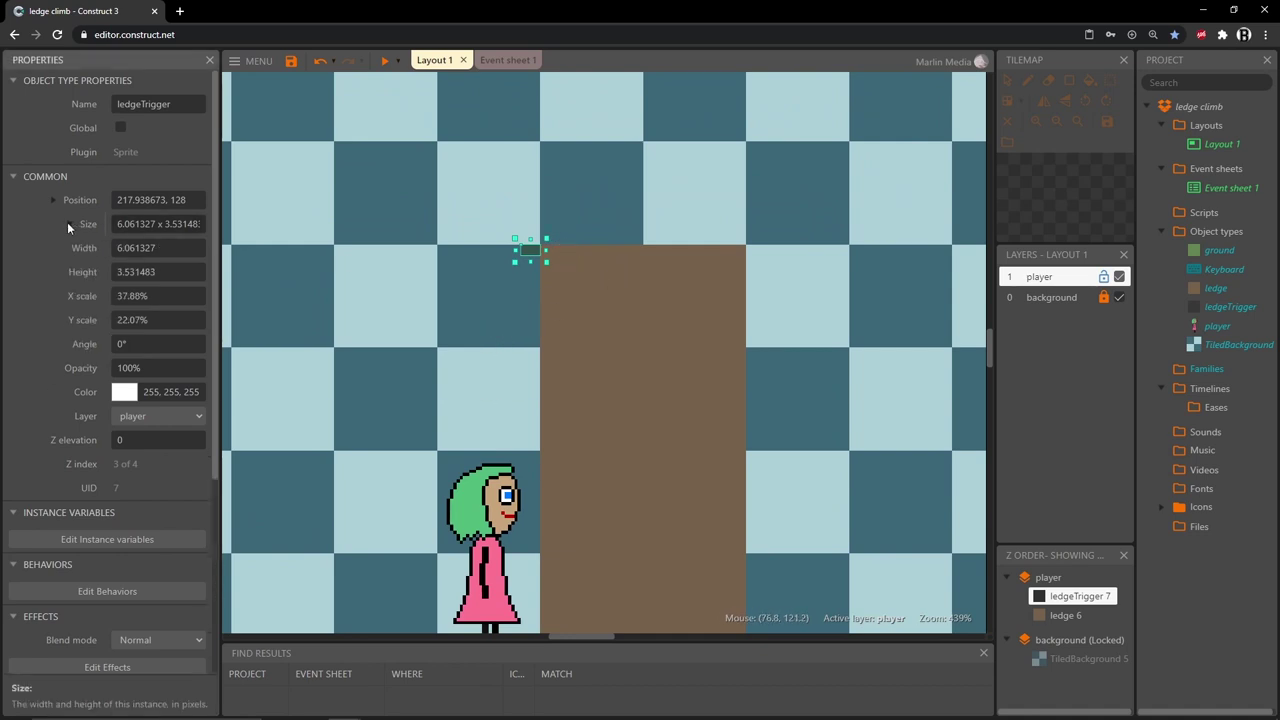
click(170, 248)
text(6)
click(177, 276)
text(3)
key(Return)
Nudge ledgeTrigger one pixel right so it hugs the pillar's top-left corner
ctrl+scroll(550, 288, up, 8)
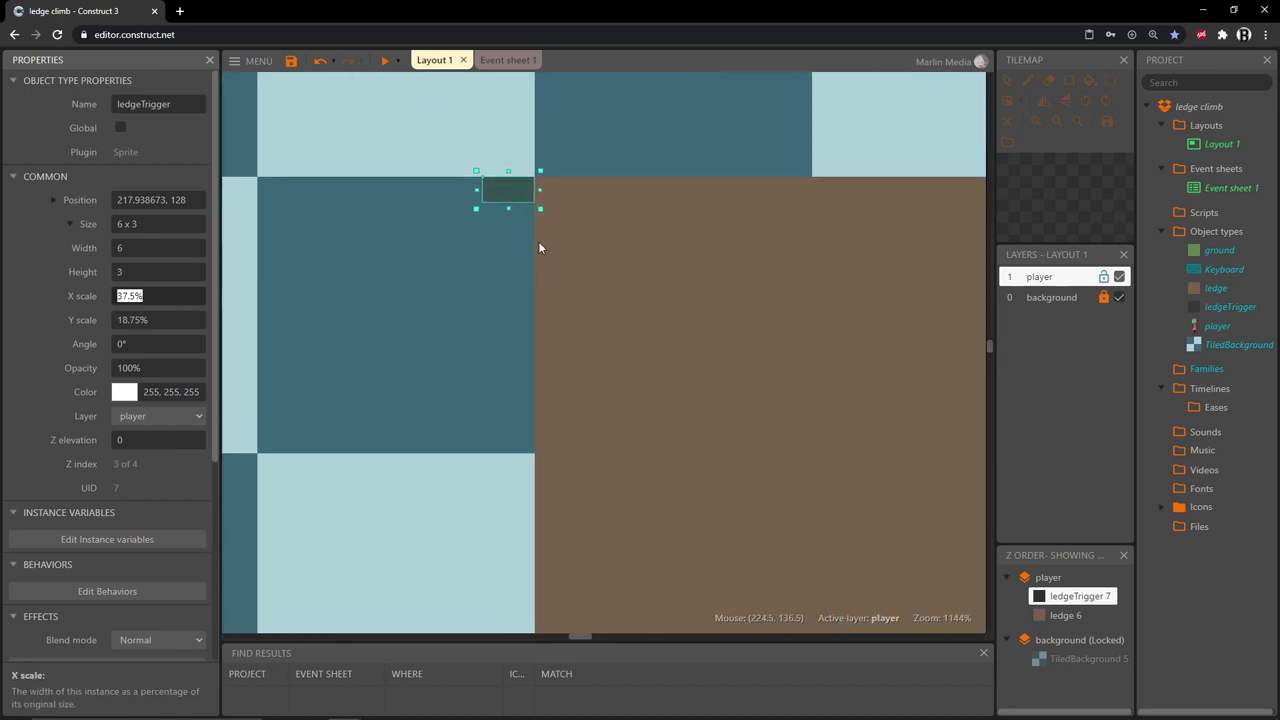
ctrl+scroll(495, 345, up, 5)
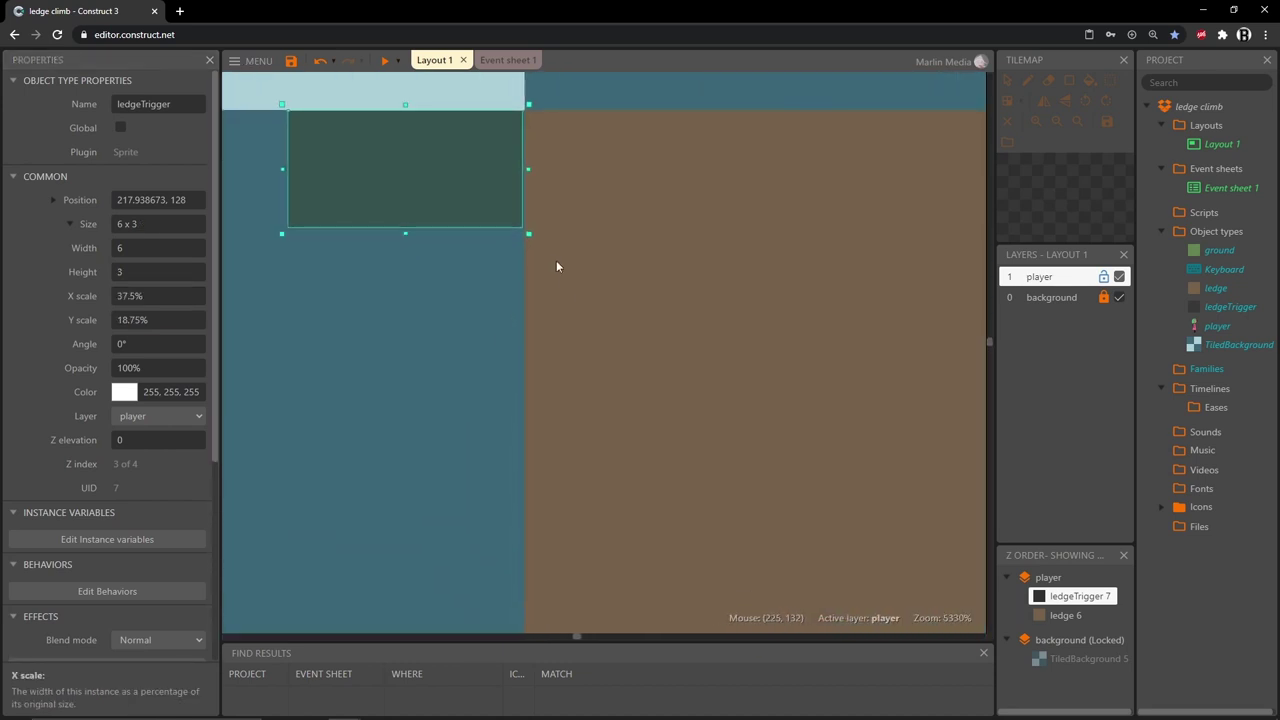
ctrl+scroll(516, 235, up, 3)
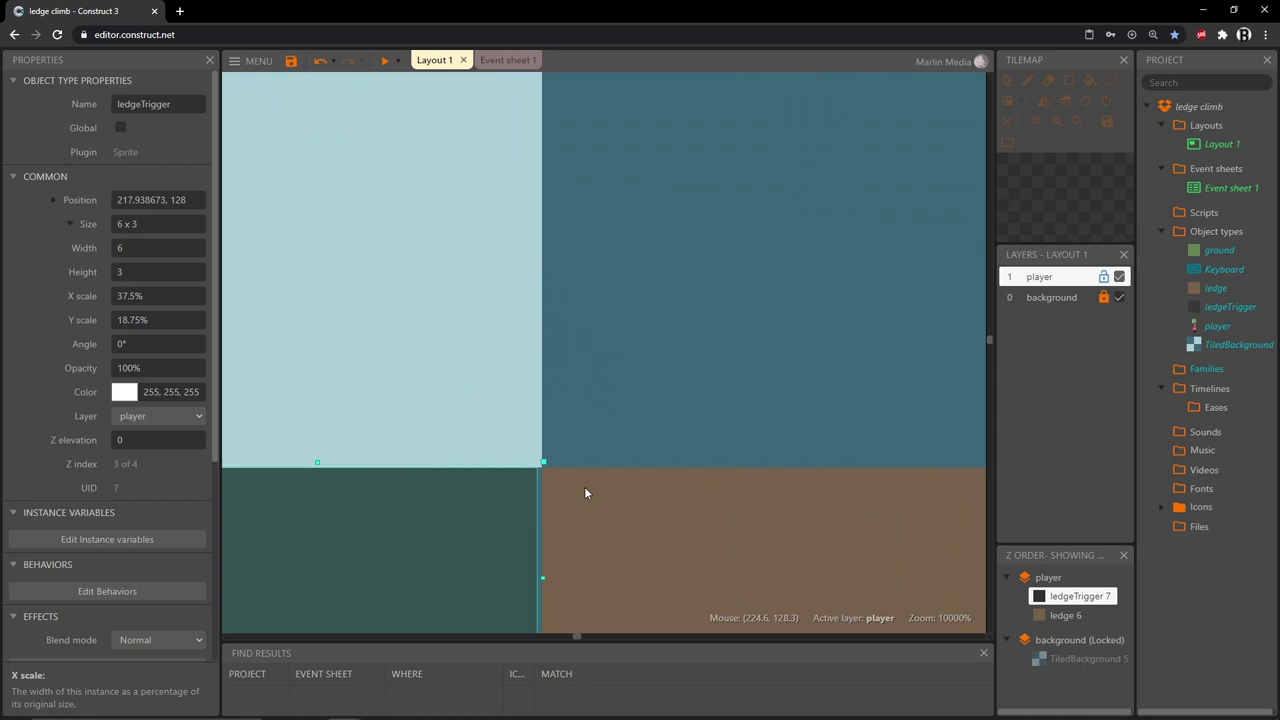
scroll(561, 455, down, 2)
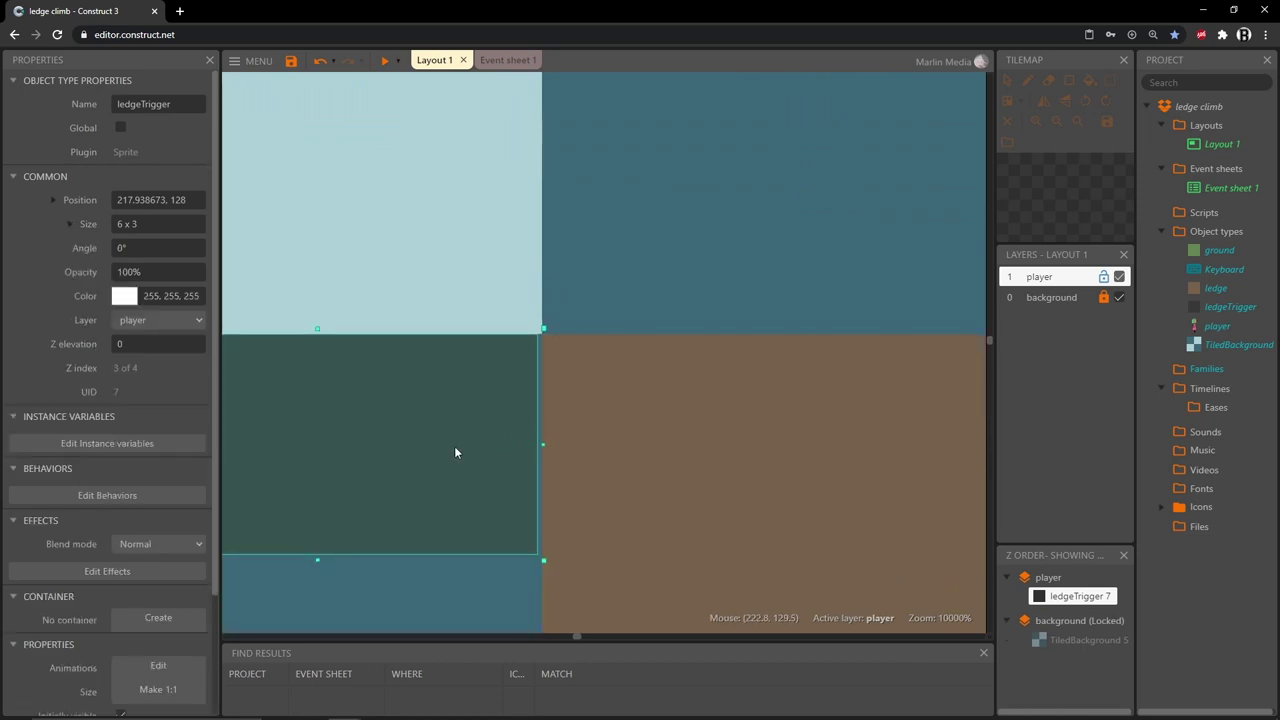
key(Right)
ctrl+scroll(452, 446, down, 8)
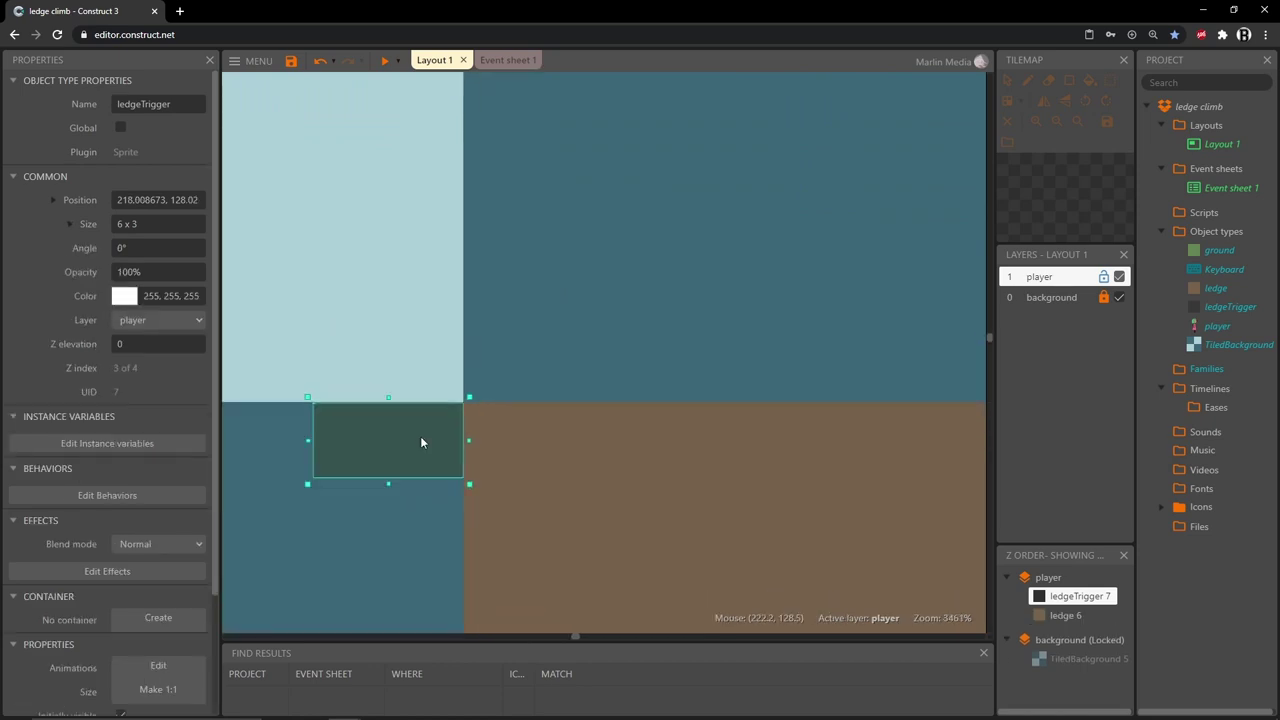
middle_drag(586, 531, 514, 362)
ctrl+scroll(515, 358, down, 5)
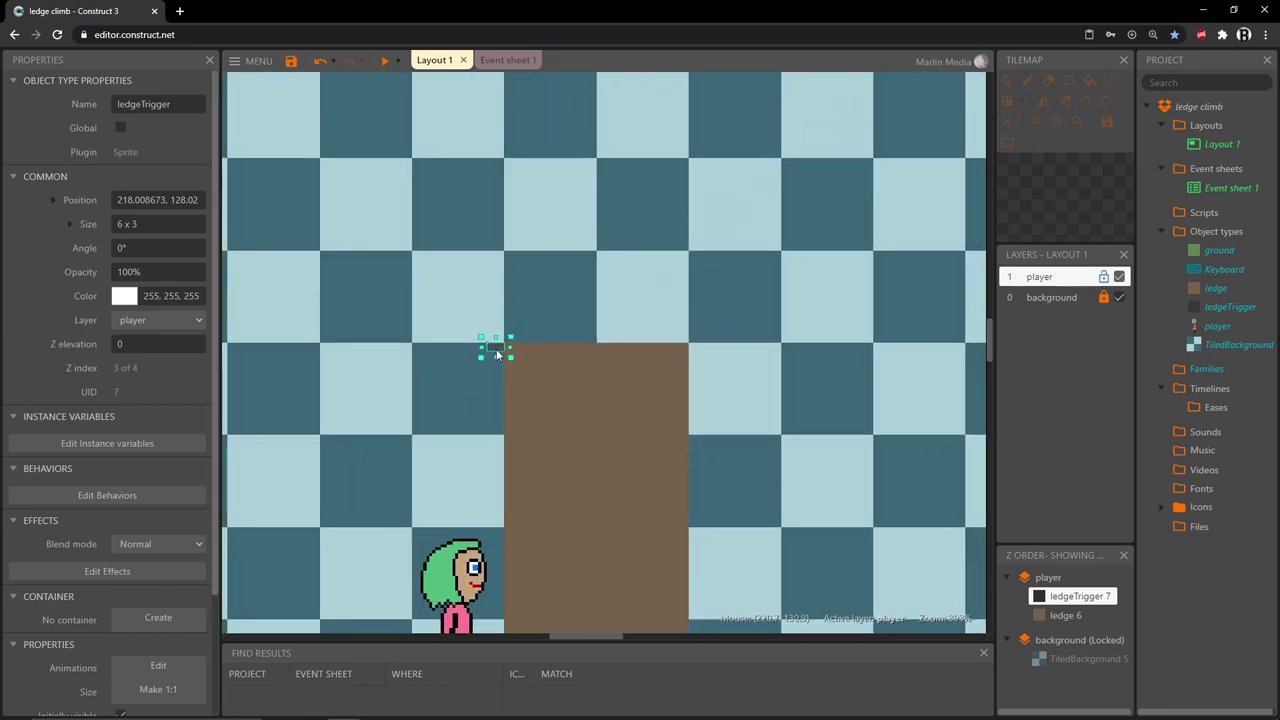
Add a group named 'ledge hang' to Event sheet 1 beneath the player controls group
ctrl+scroll(605, 396, down, 2)
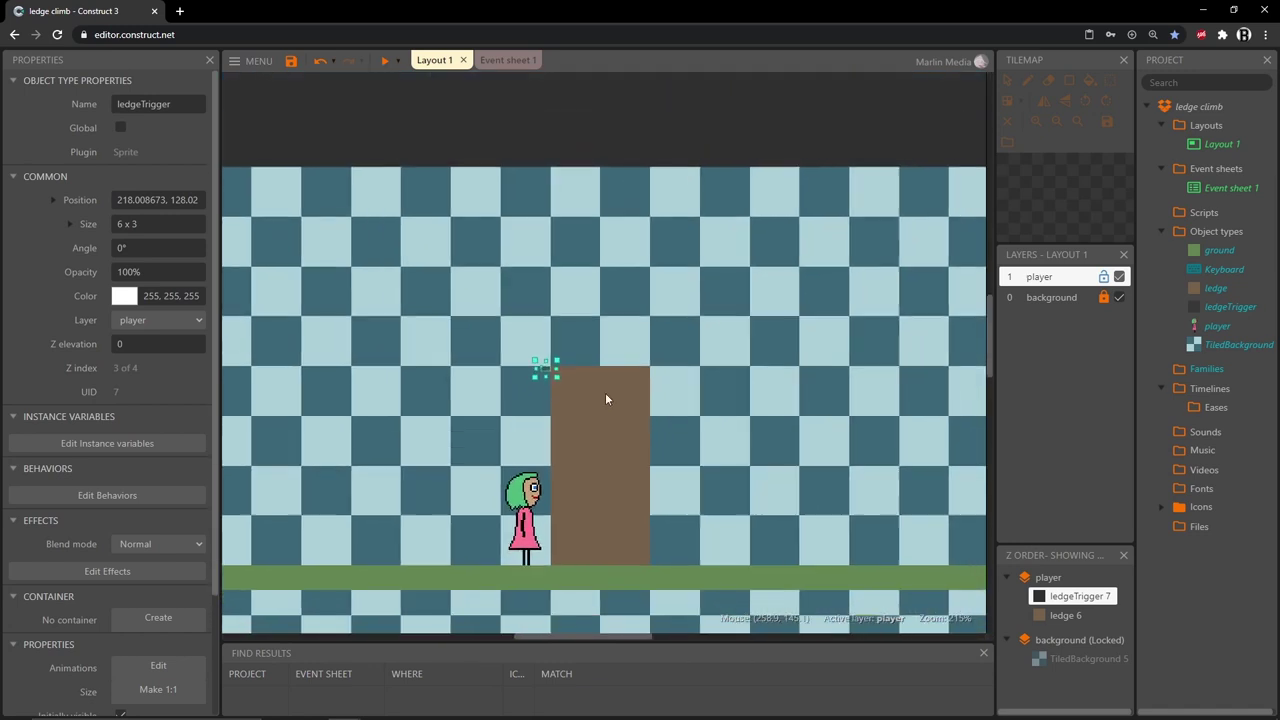
click(507, 61)
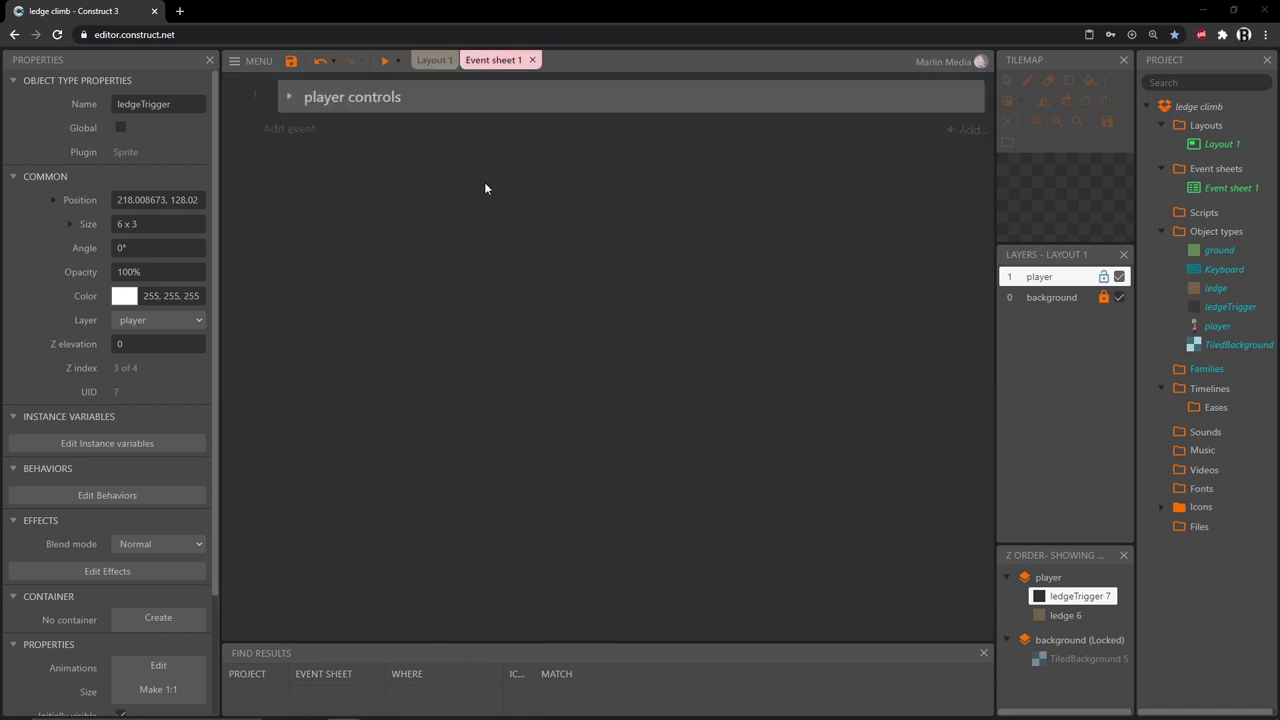
right_click(375, 263)
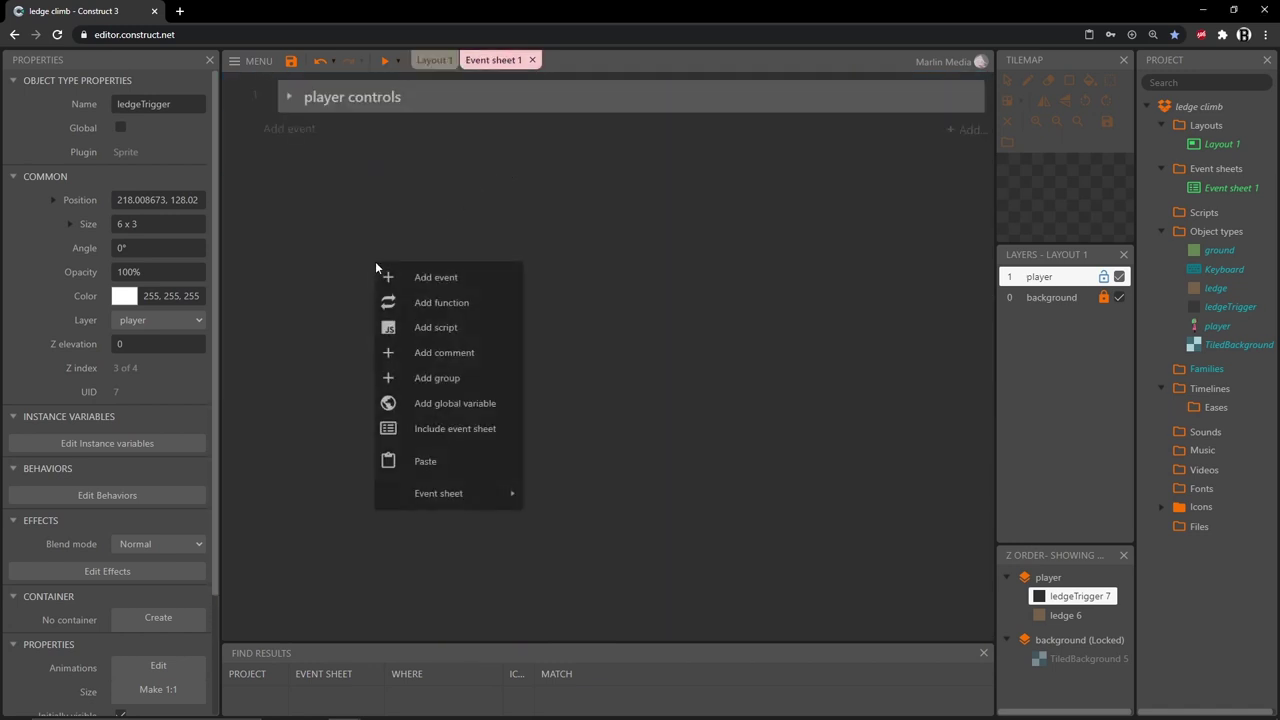
click(448, 385)
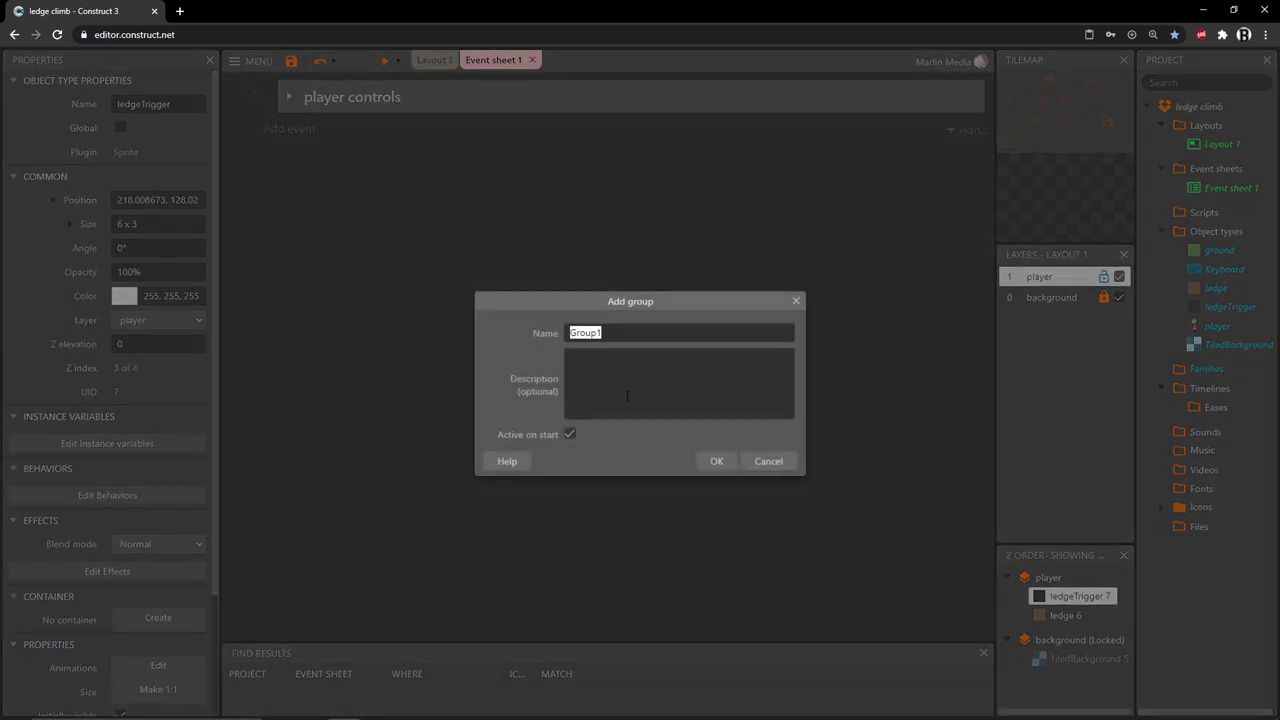
text(ledge hang)
key(Return)
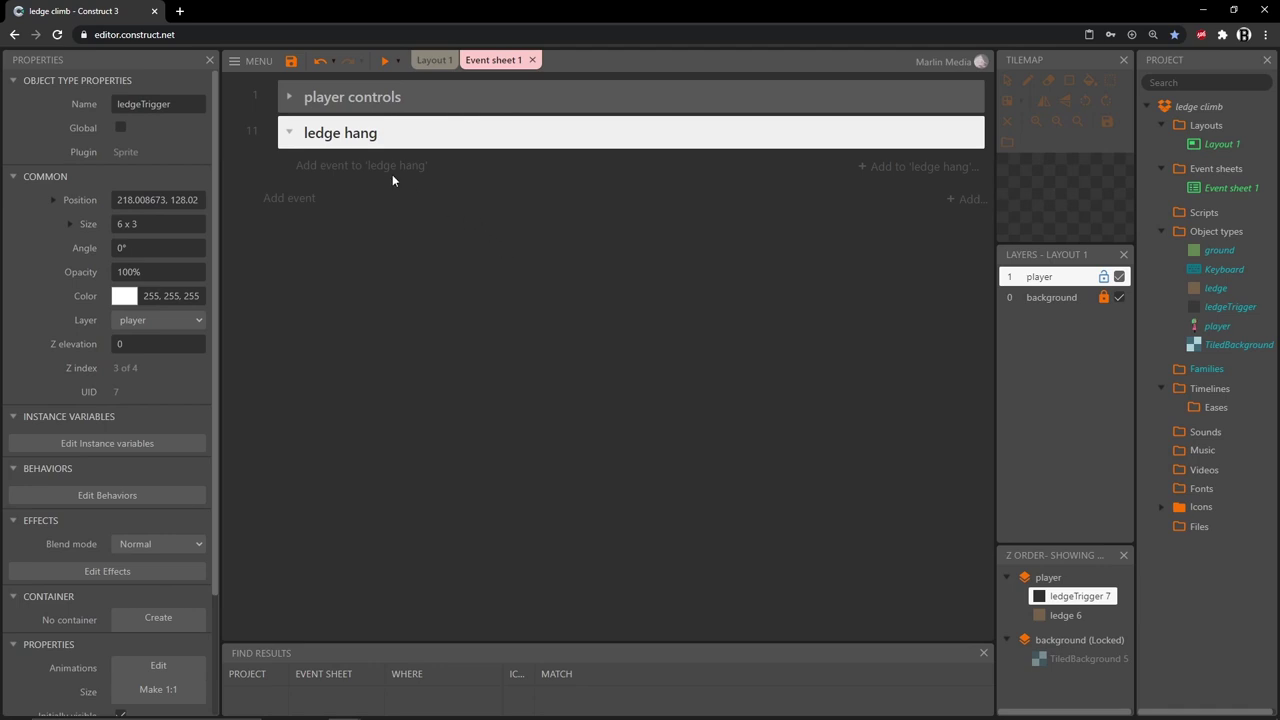
Start a new event in ledge hang using the player Is overlapping another object condition
click(419, 167)
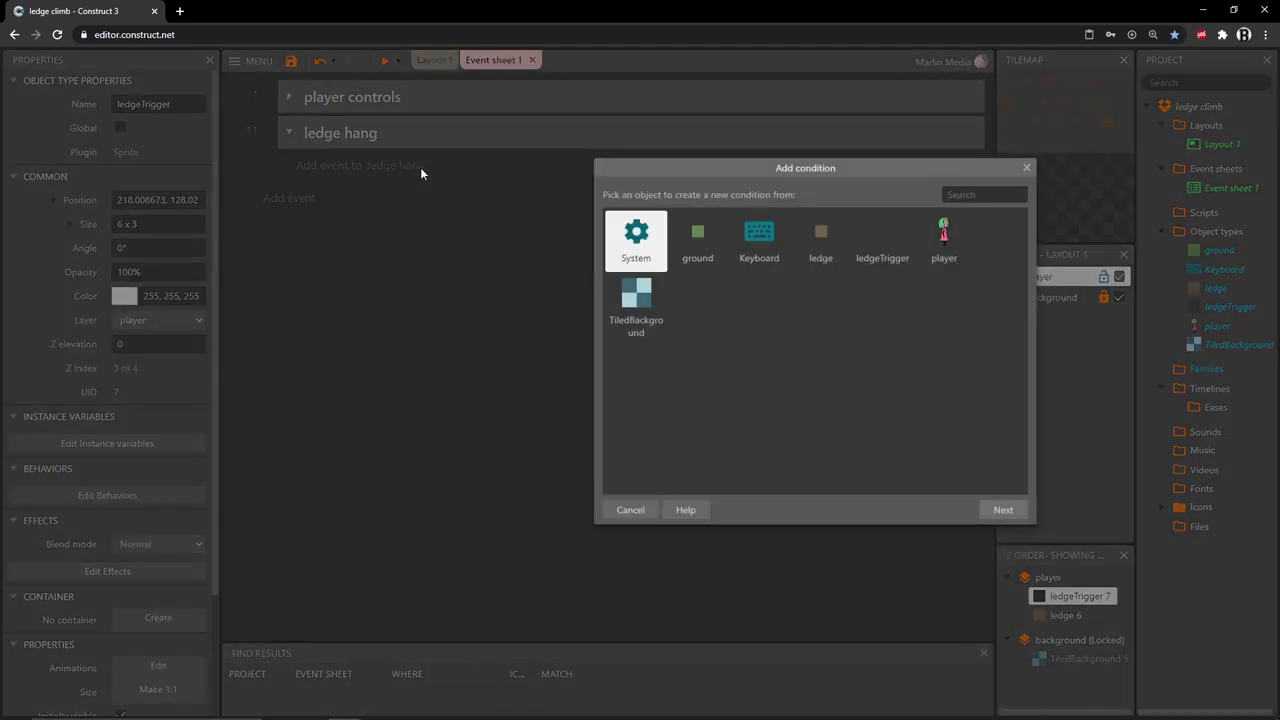
click(946, 248)
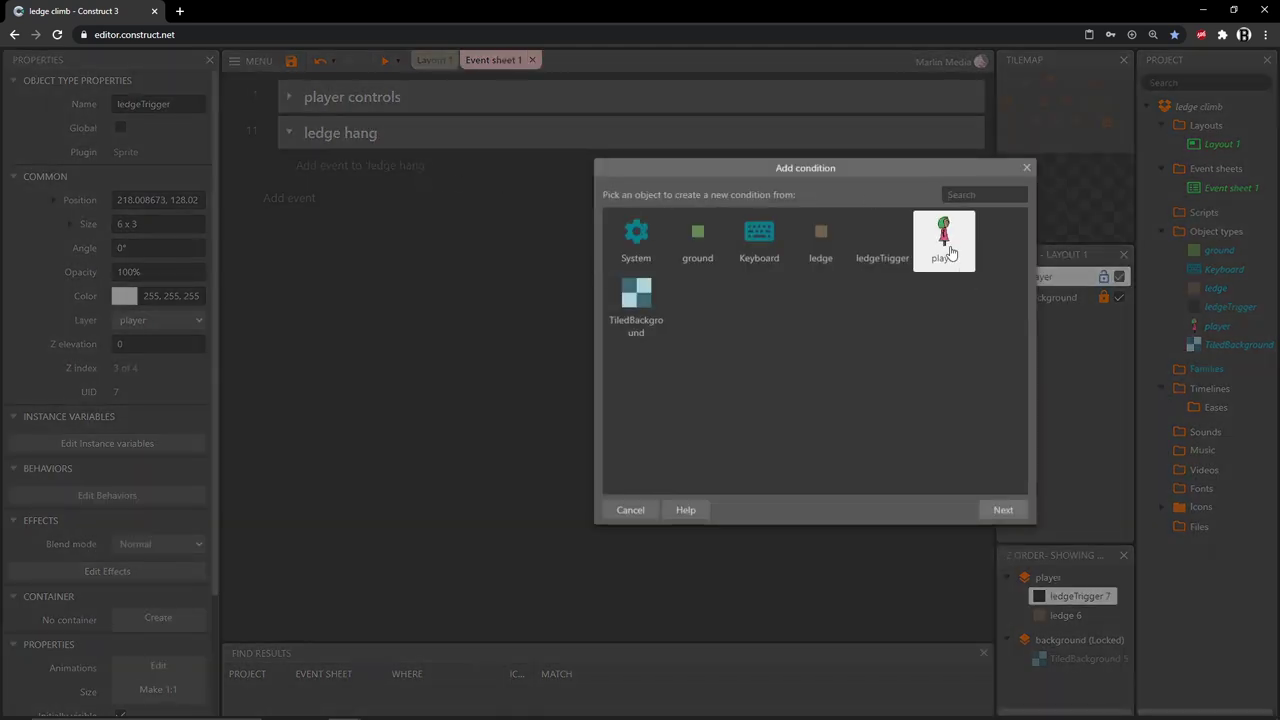
double_click(947, 248)
scroll(861, 328, down, 5)
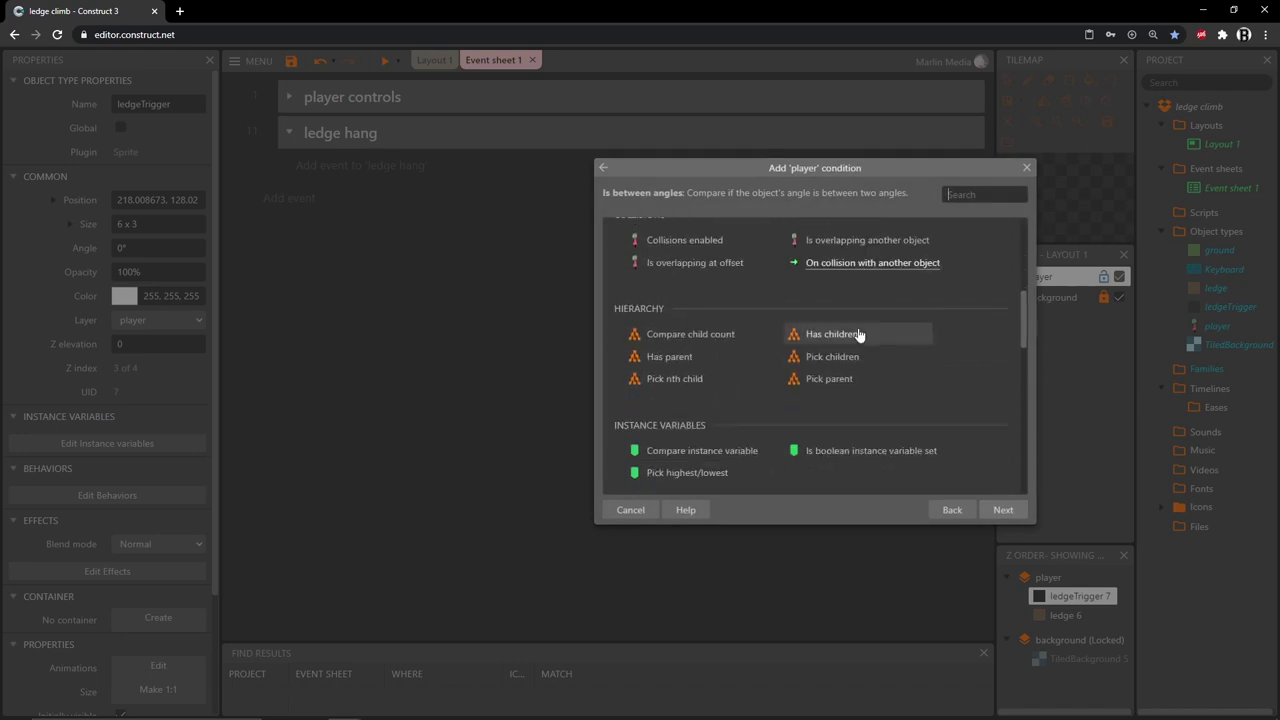
click(876, 242)
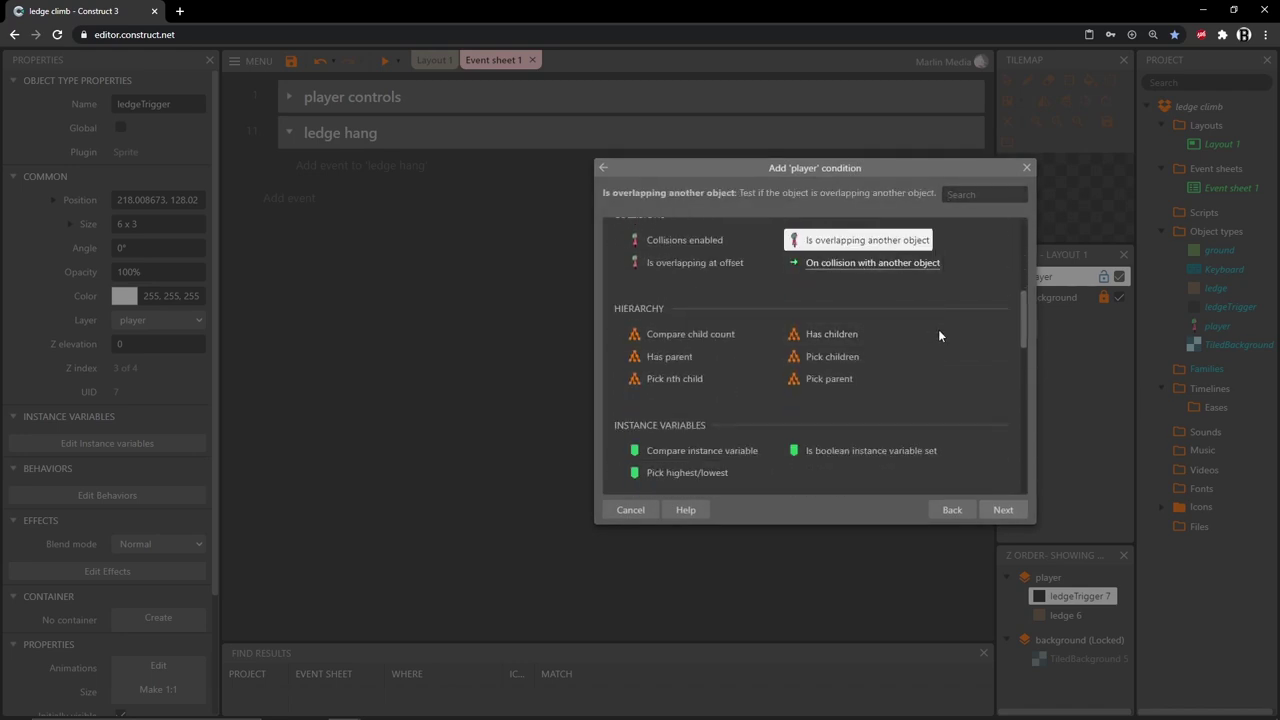
click(1003, 511)
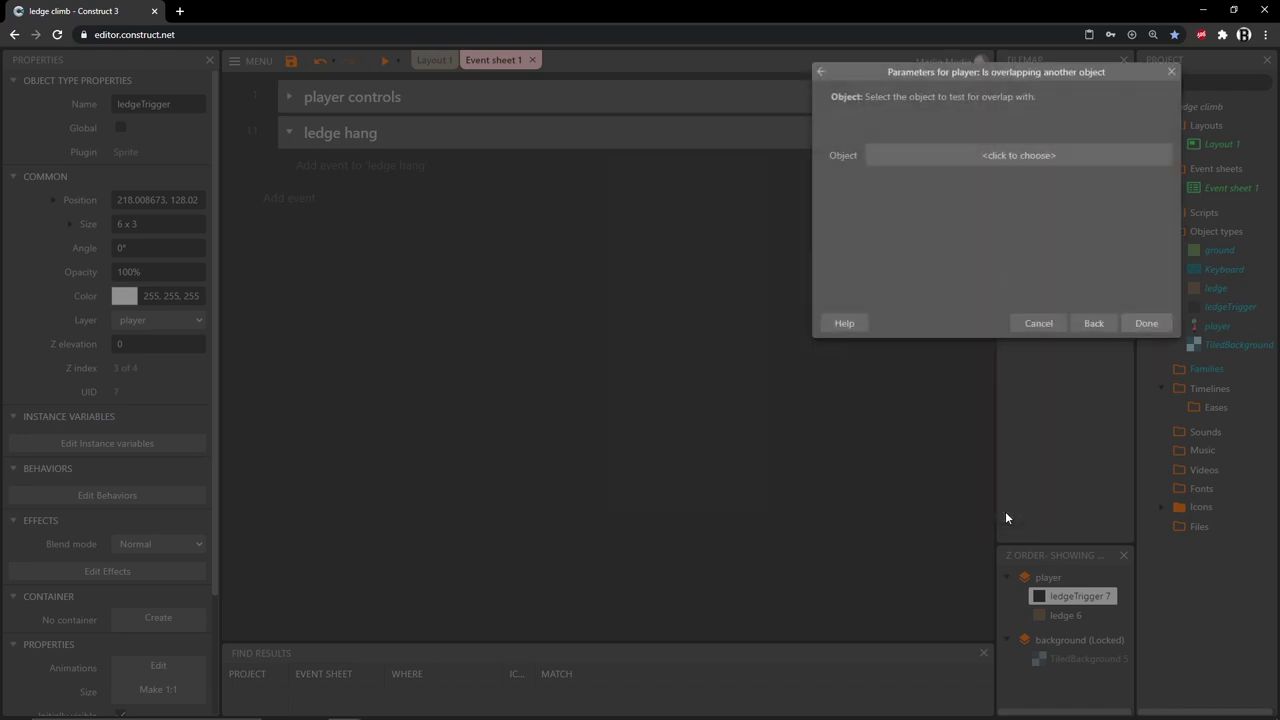
Set ledgeTrigger as the overlap object, then widen the condition column and undo it
click(992, 158)
click(532, 358)
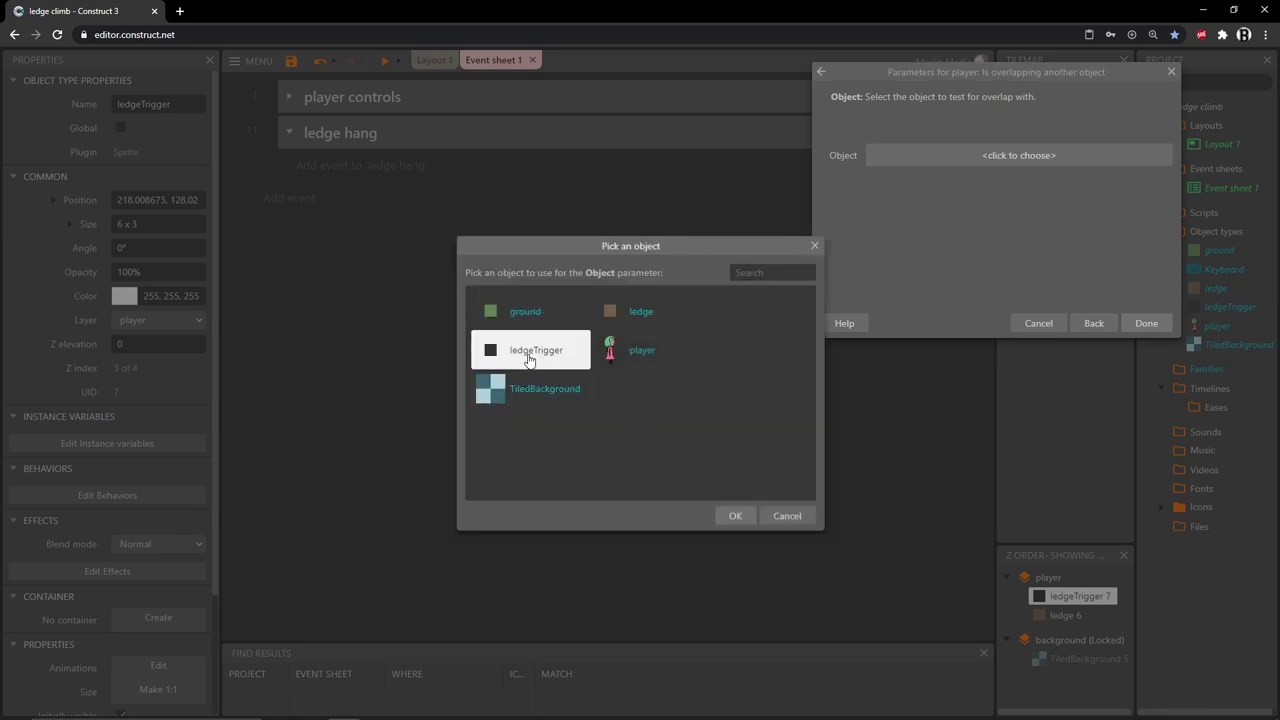
click(738, 520)
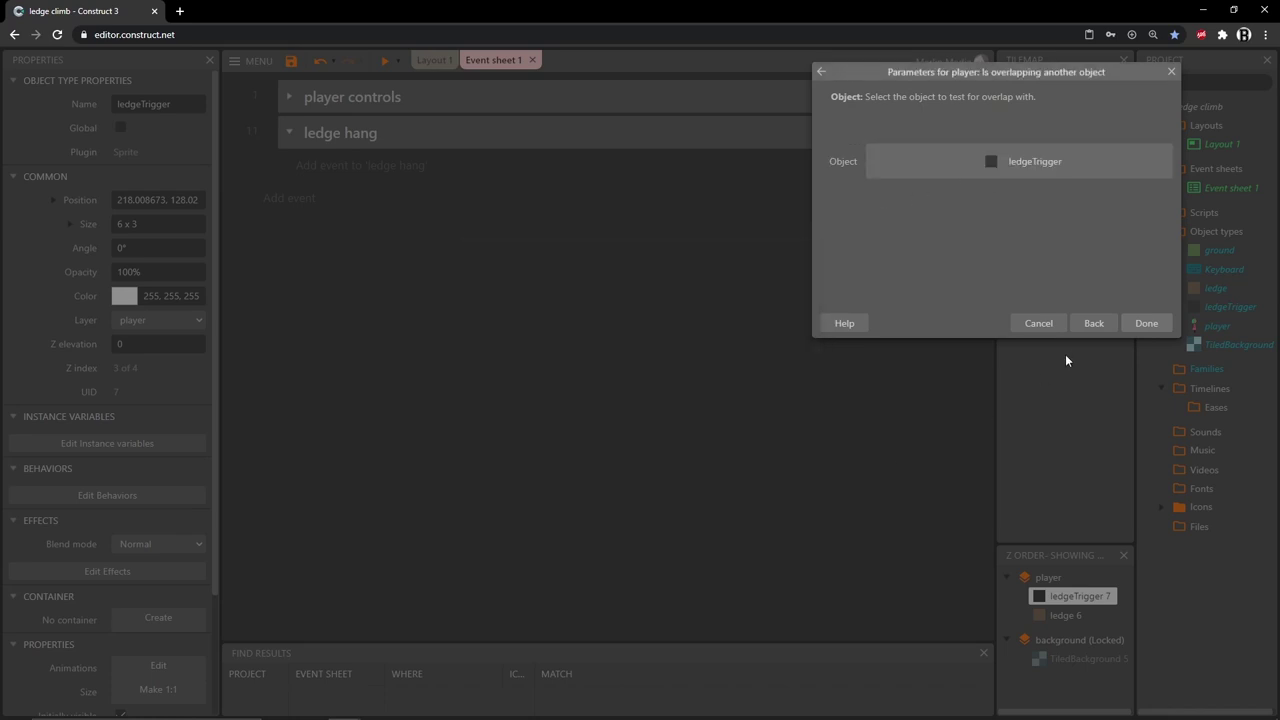
click(1145, 323)
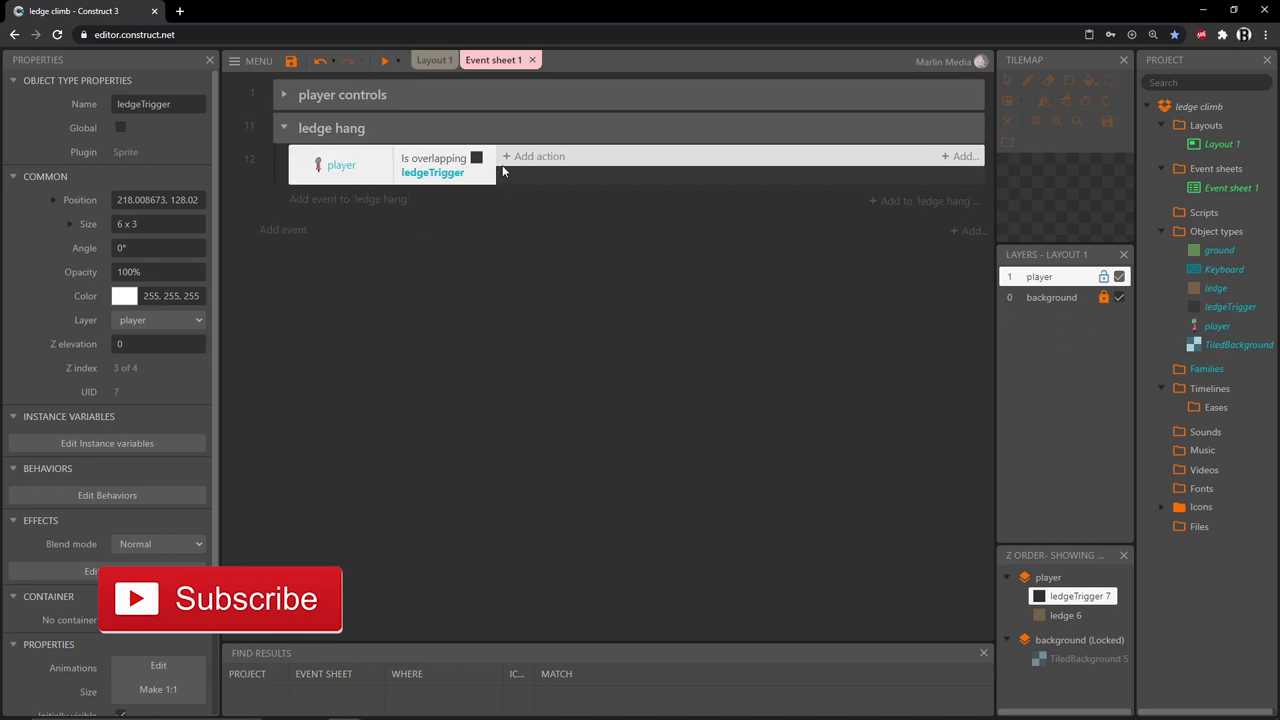
drag(496, 166, 534, 170)
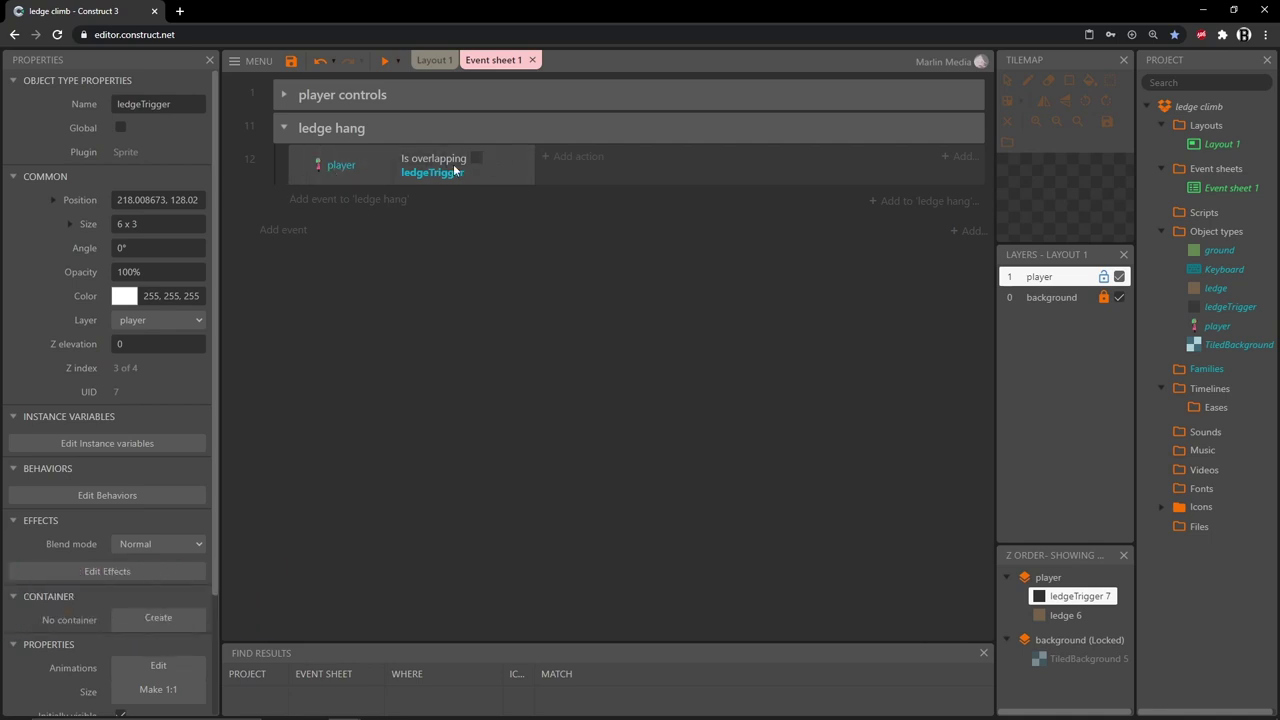
key(ctrl+z)
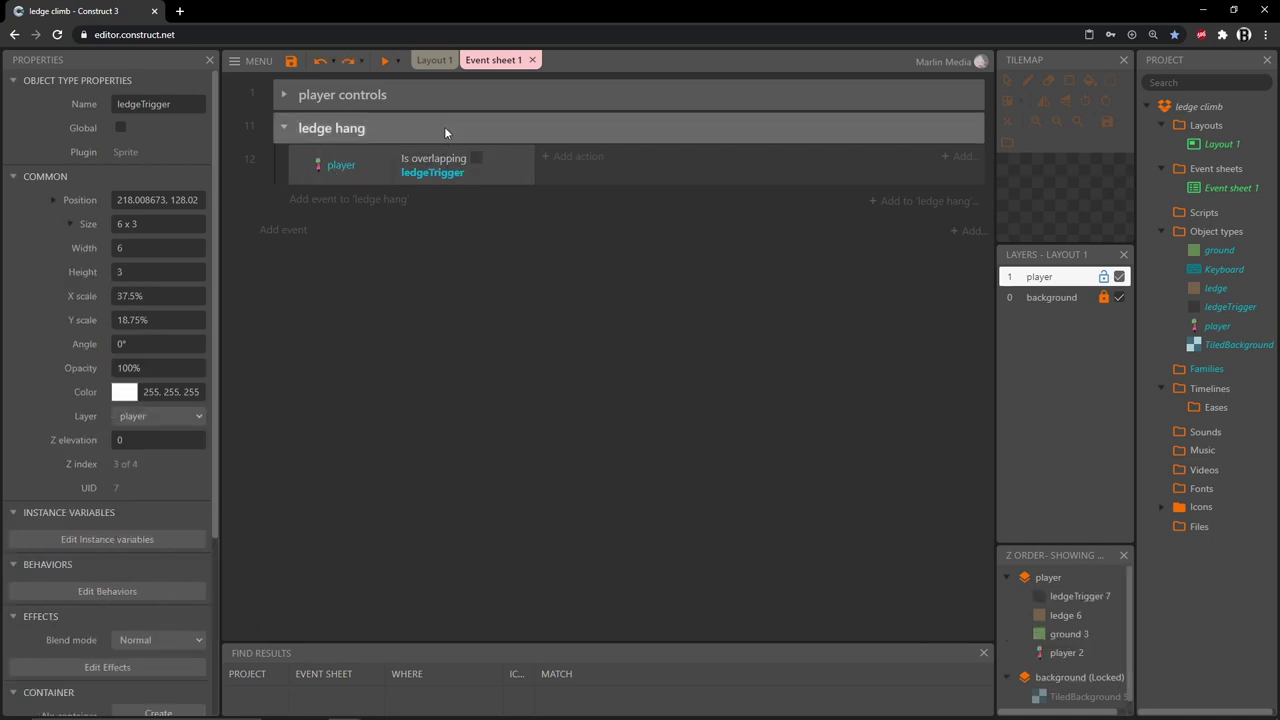
In Layout 1, place the player on the ground beside the brown ledge at 208, 256
click(435, 62)
click(530, 525)
drag(530, 524, 537, 418)
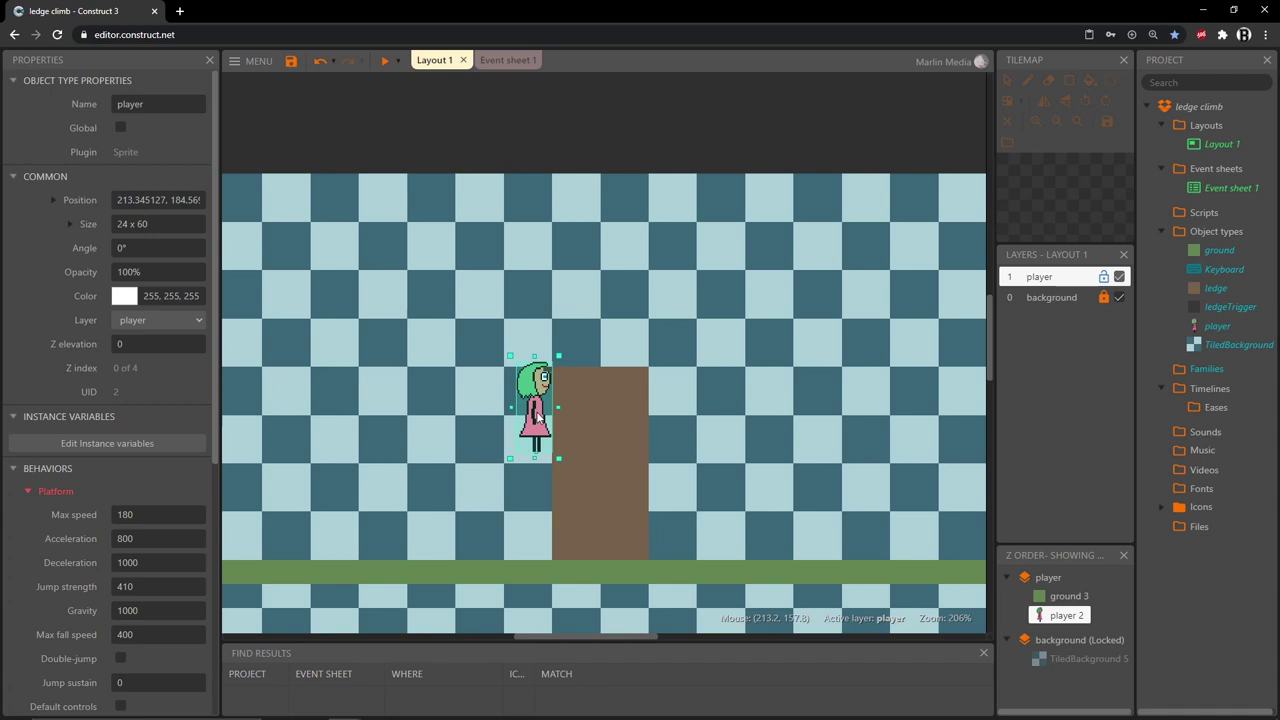
mouse_move(538, 418)
mouse_down()
mouse_move(543, 533)
mouse_move(537, 392)
mouse_move(542, 520)
mouse_move(536, 408)
mouse_up()
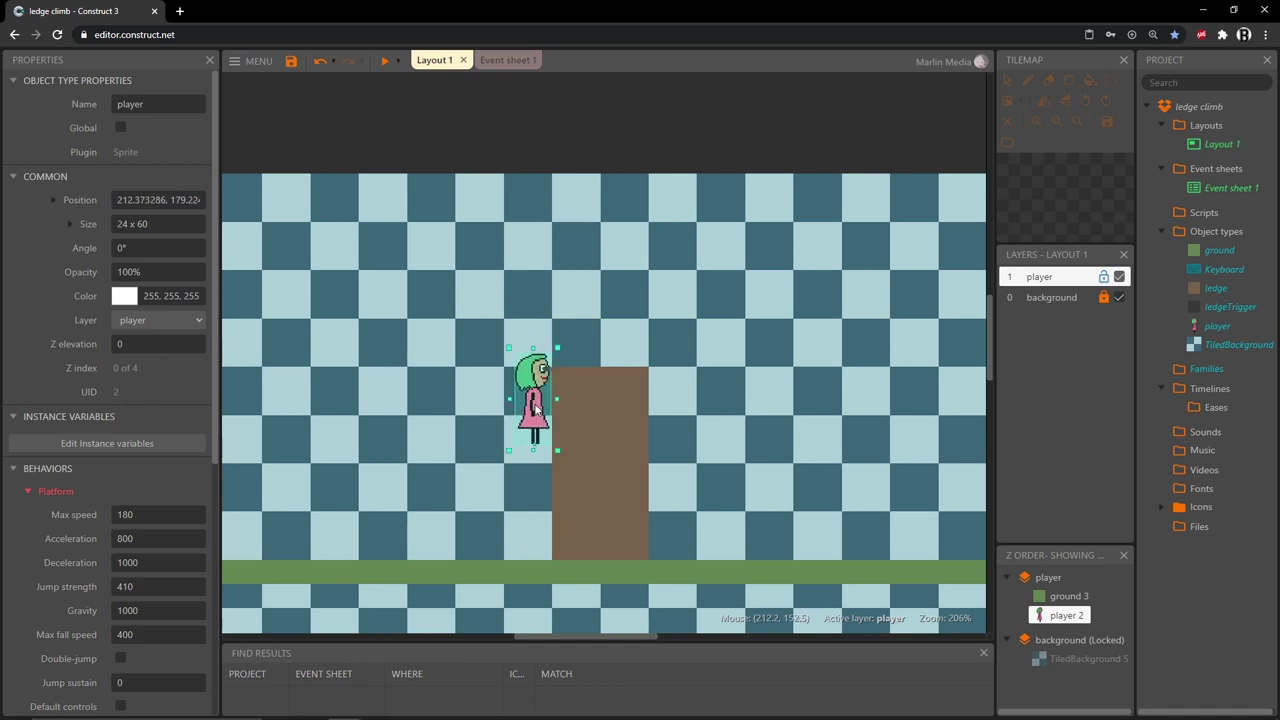
mouse_move(537, 408)
mouse_down()
mouse_move(512, 512)
mouse_move(438, 522)
mouse_move(528, 512)
mouse_move(535, 403)
mouse_up()
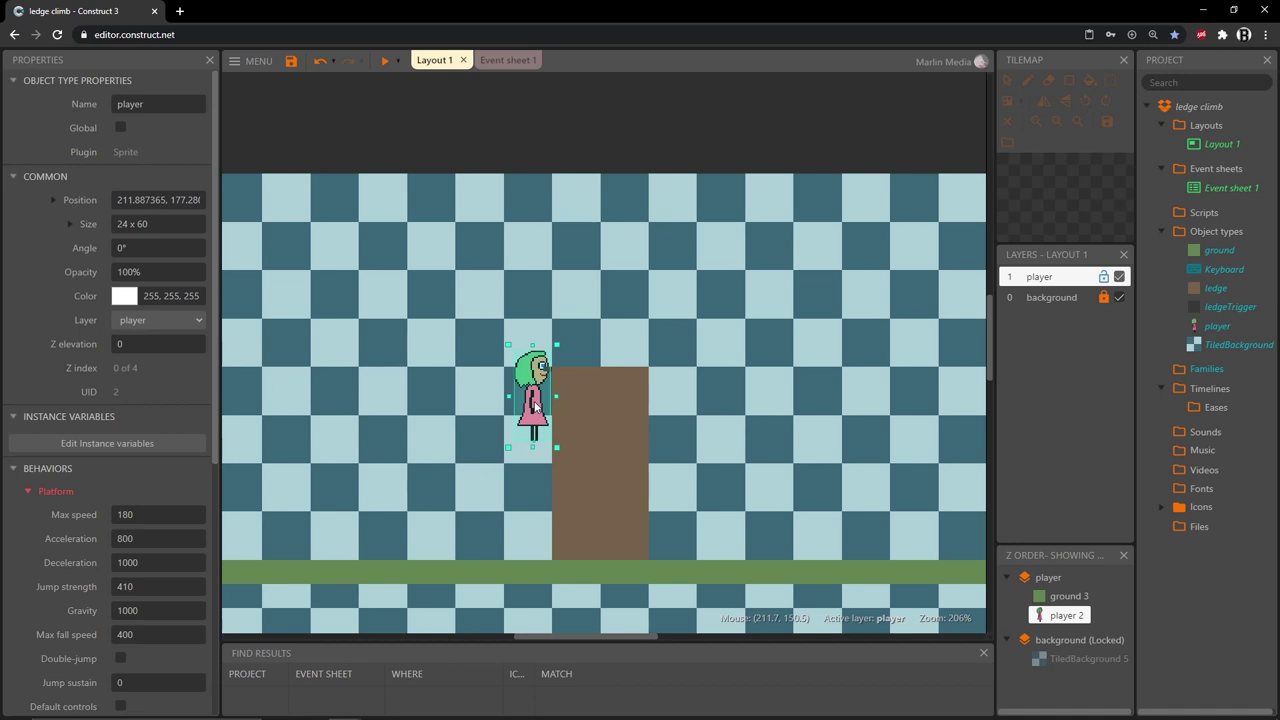
drag(535, 405, 533, 426)
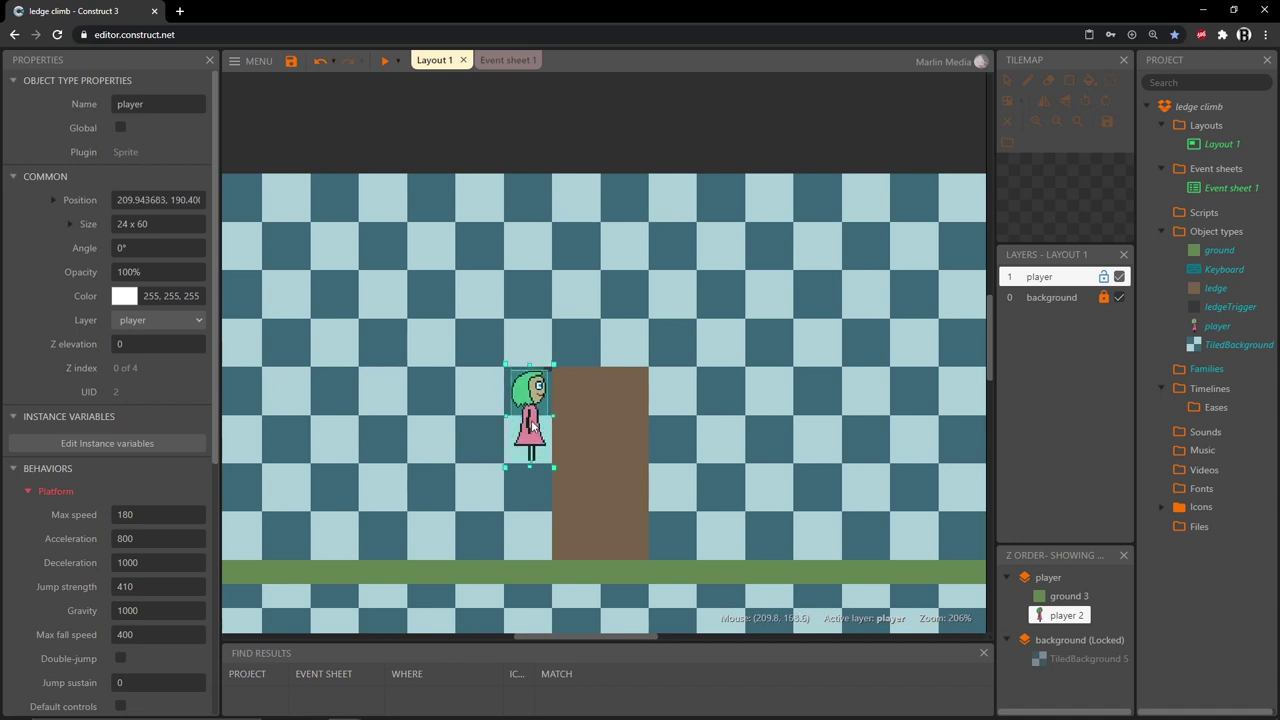
drag(533, 426, 531, 562)
click(508, 60)
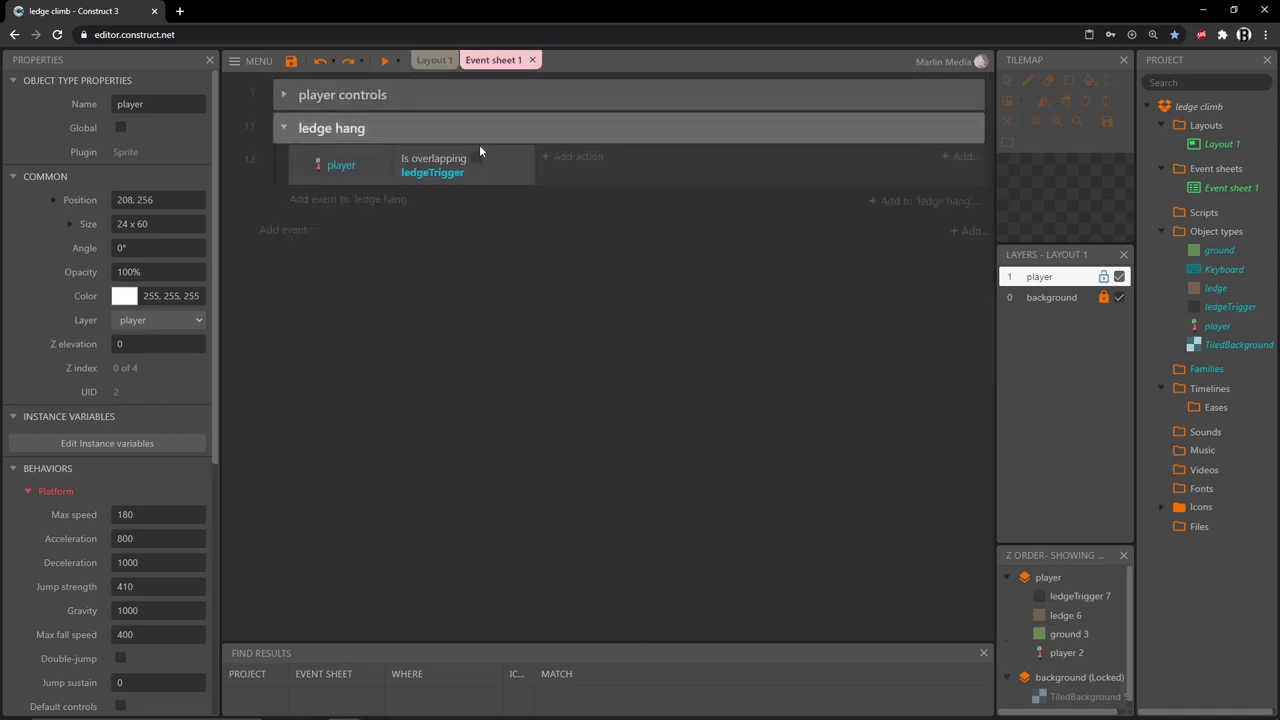
Add a sub-event under the ledgeTrigger overlap event with the condition Keyboard D is down
click(298, 165)
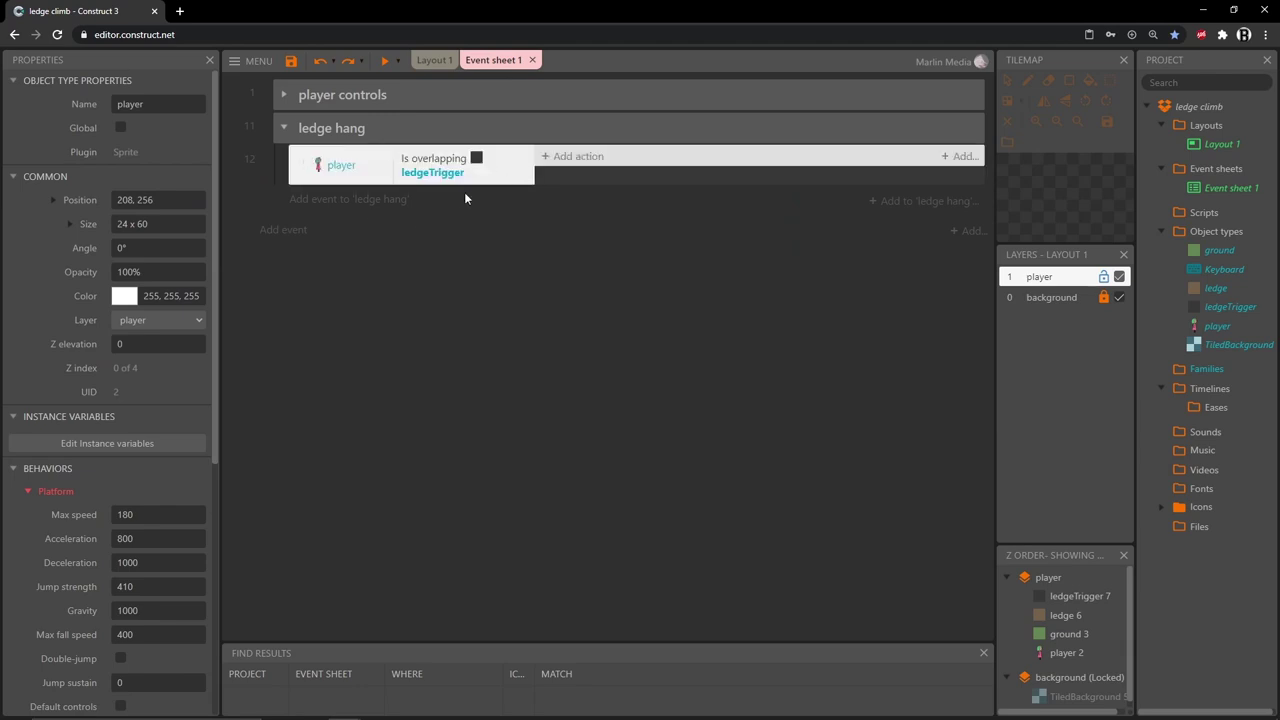
key(b)
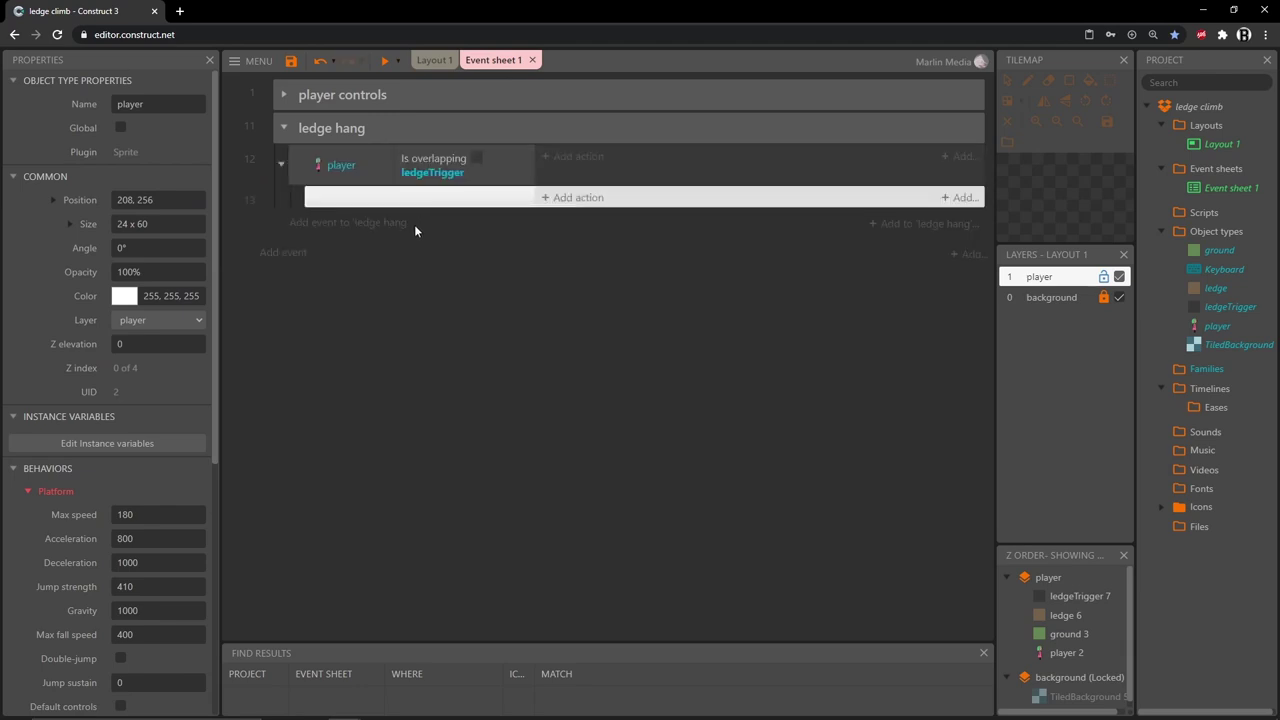
double_click(421, 204)
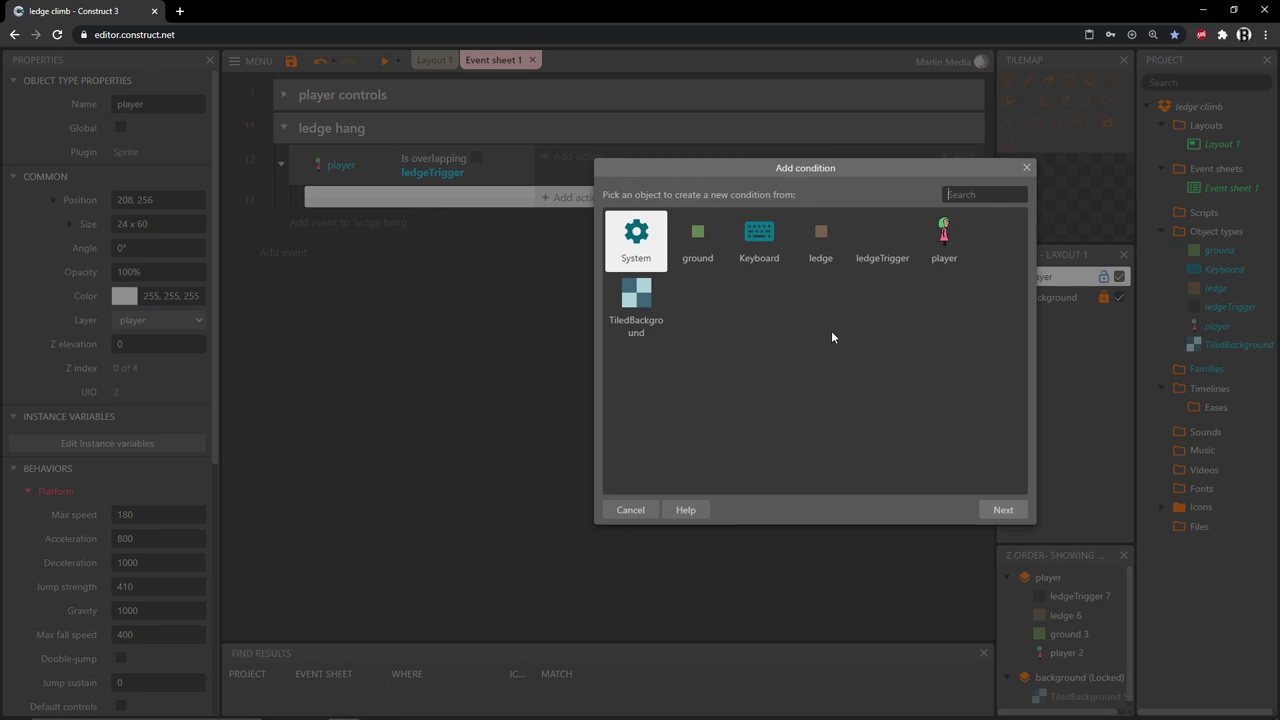
click(760, 238)
double_click(760, 238)
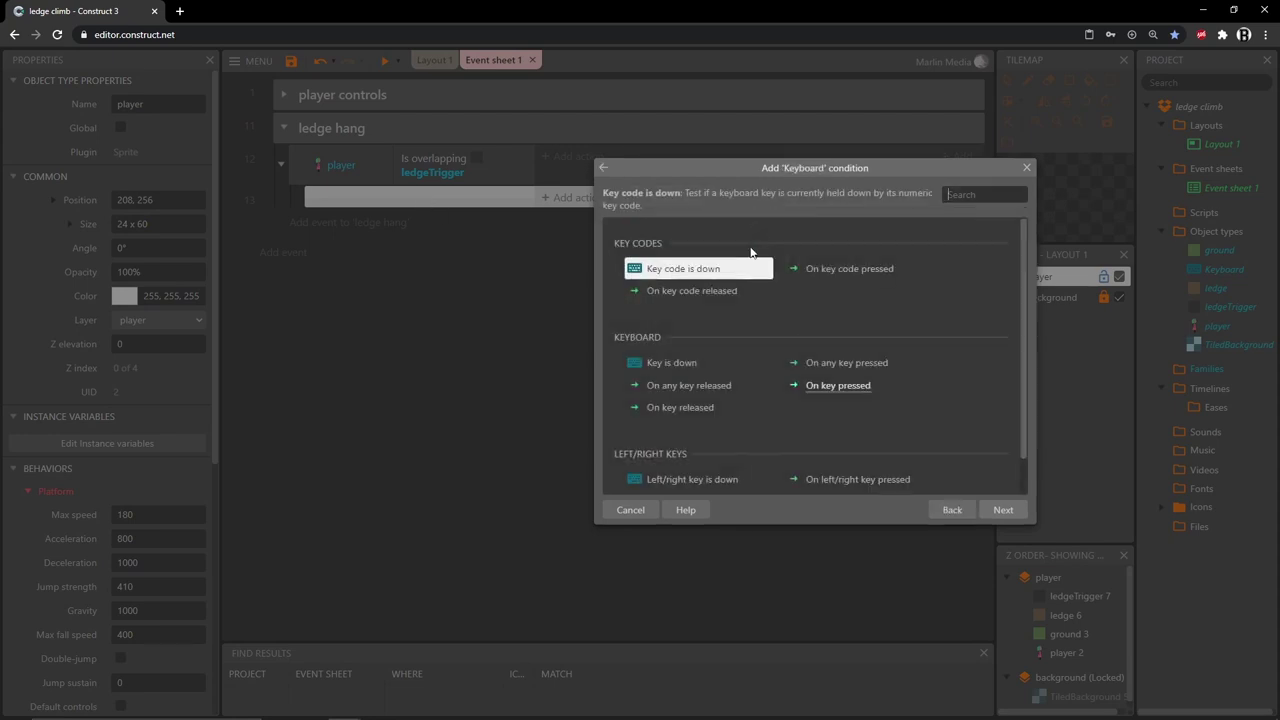
double_click(688, 364)
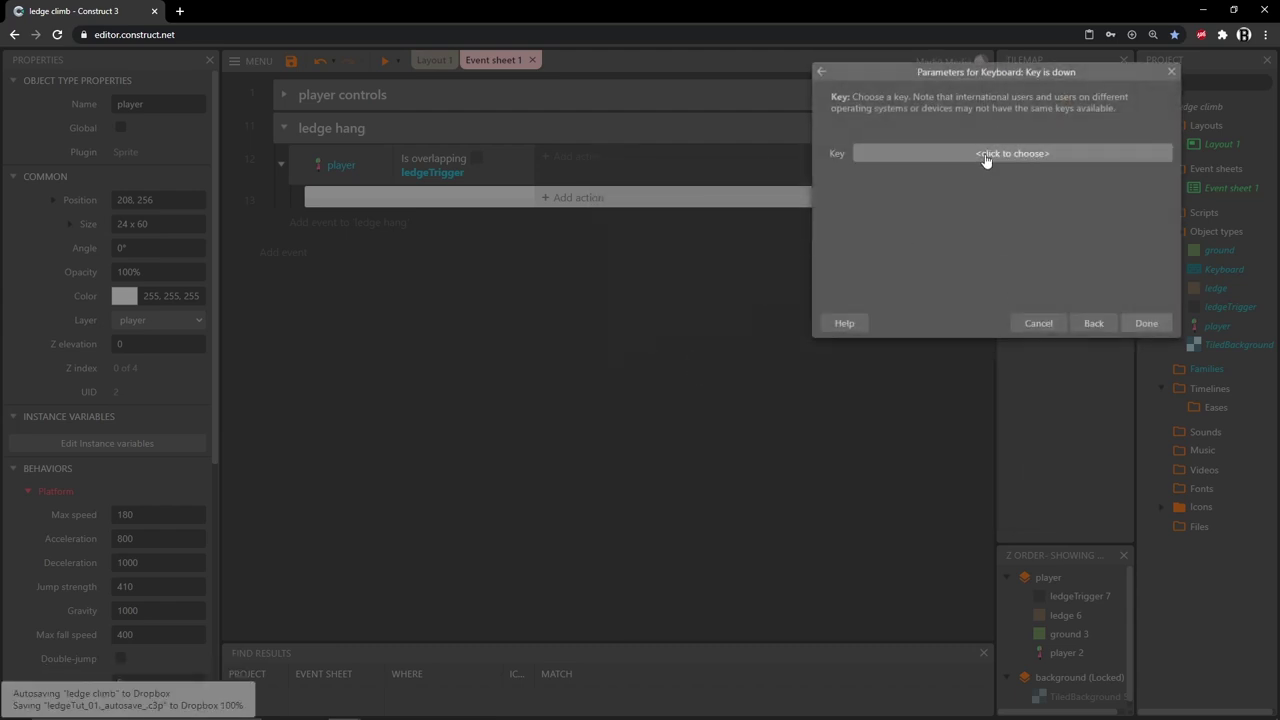
click(984, 153)
key(d)
click(678, 448)
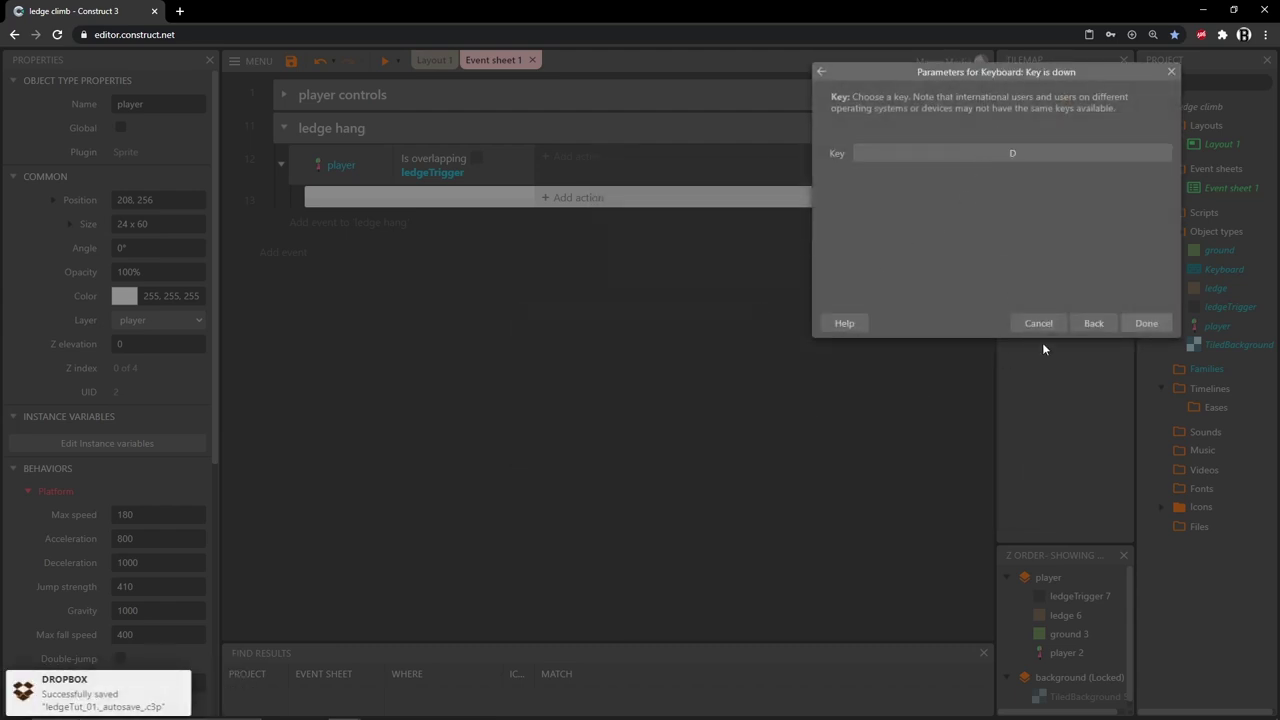
click(1148, 324)
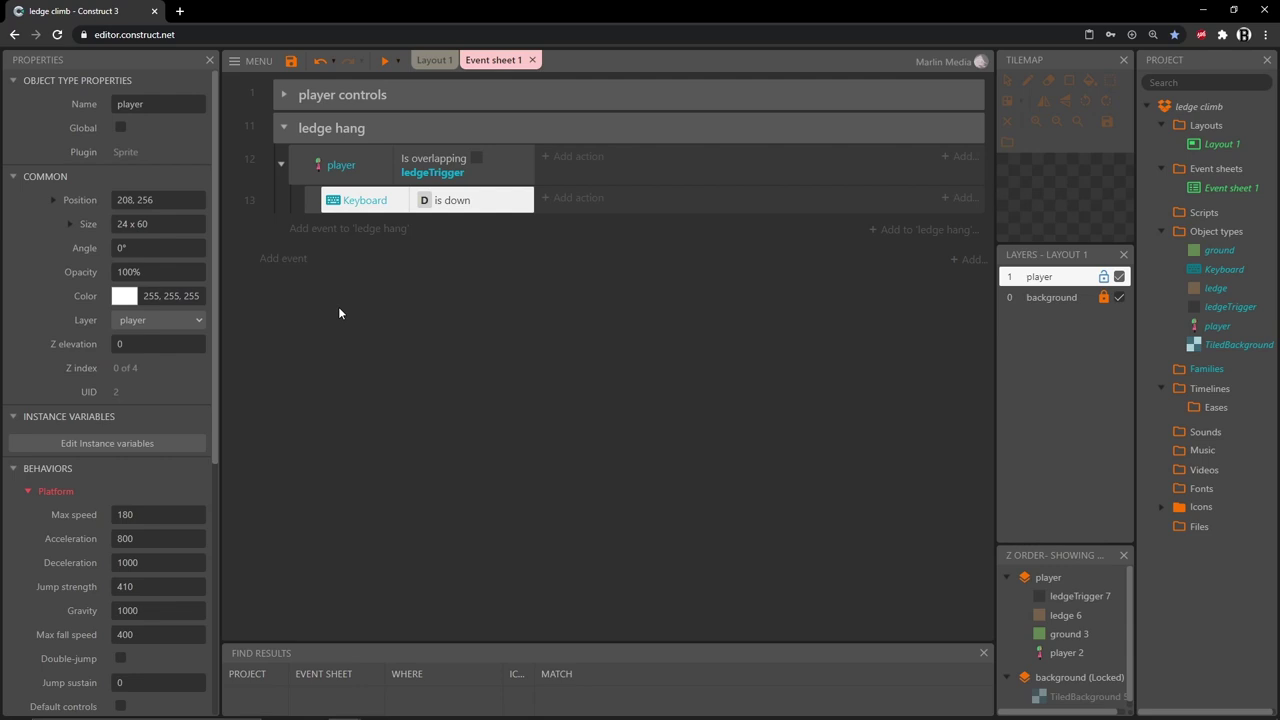
click(430, 172)
Add a String instance variable 'state' with empty initial value to the player sprite
click(440, 207)
click(1218, 326)
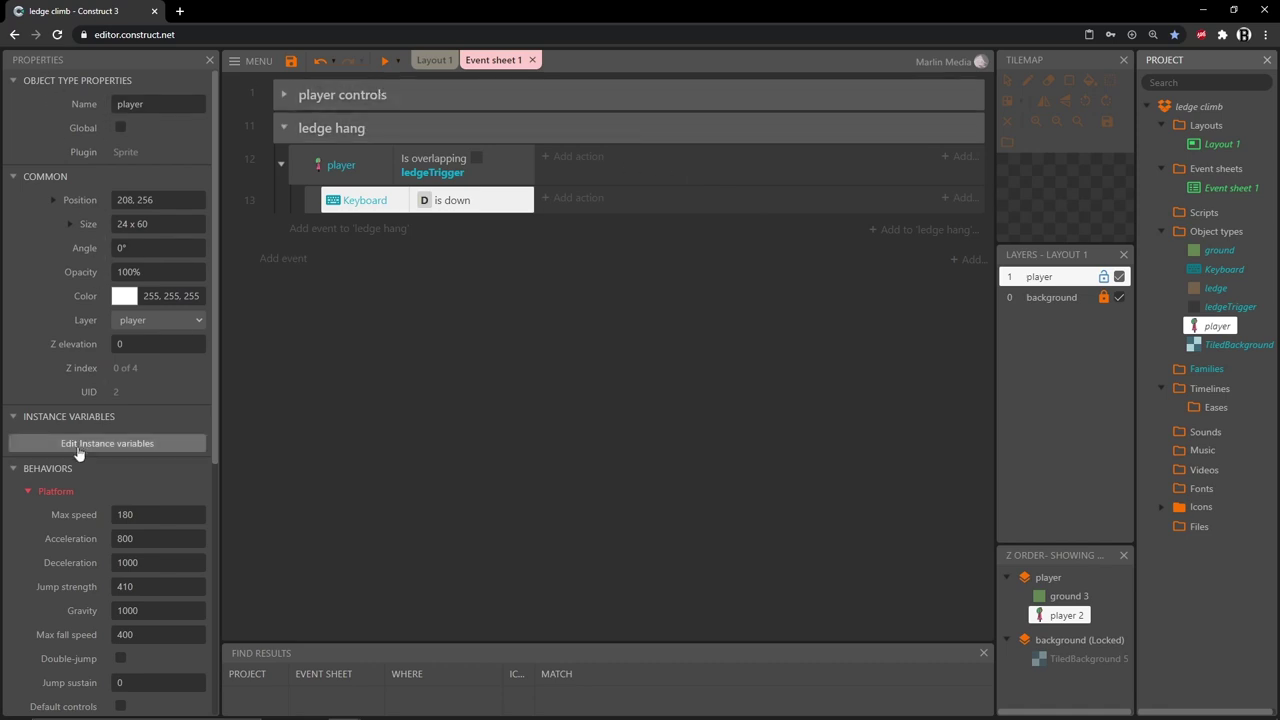
click(111, 450)
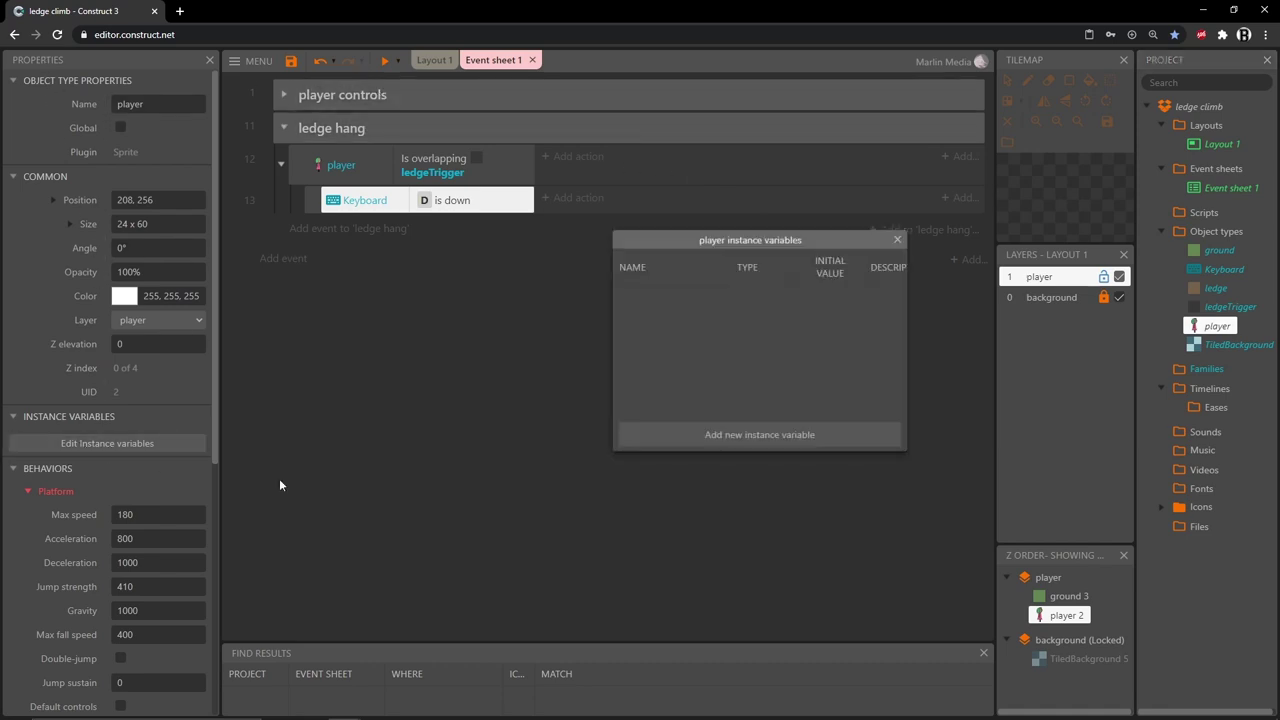
click(737, 438)
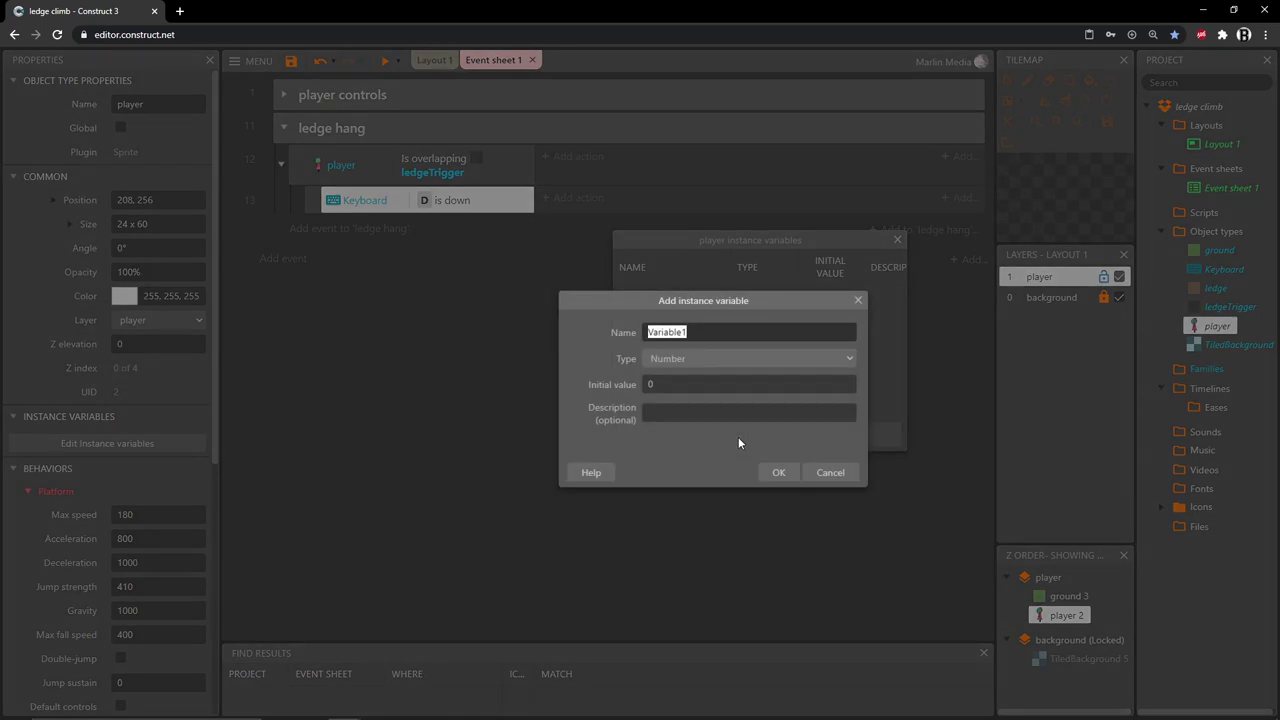
text(state)
click(692, 358)
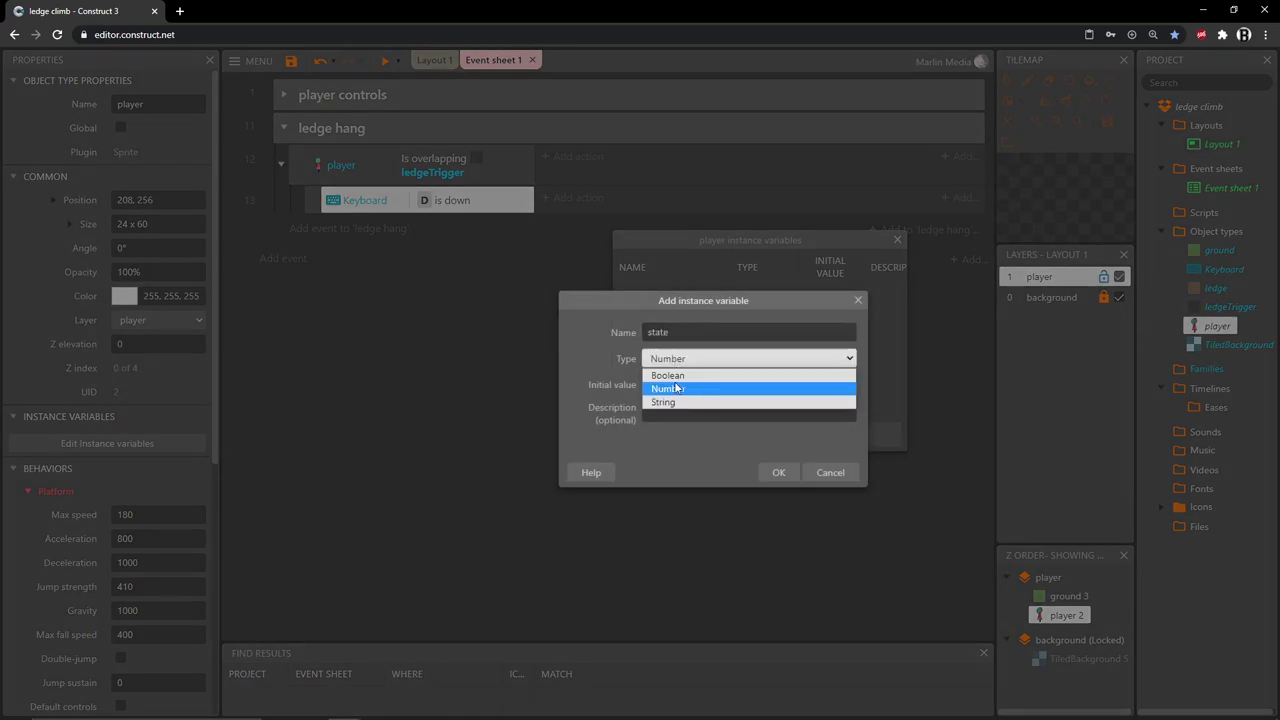
click(665, 403)
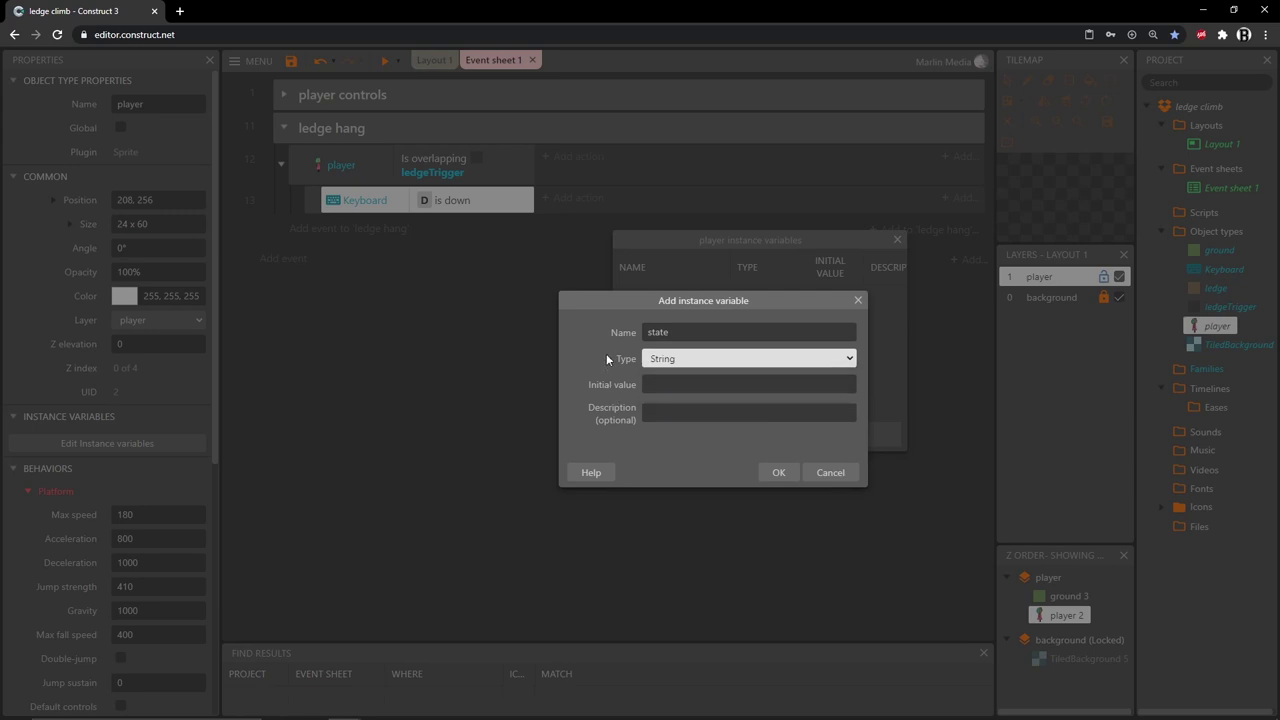
click(778, 473)
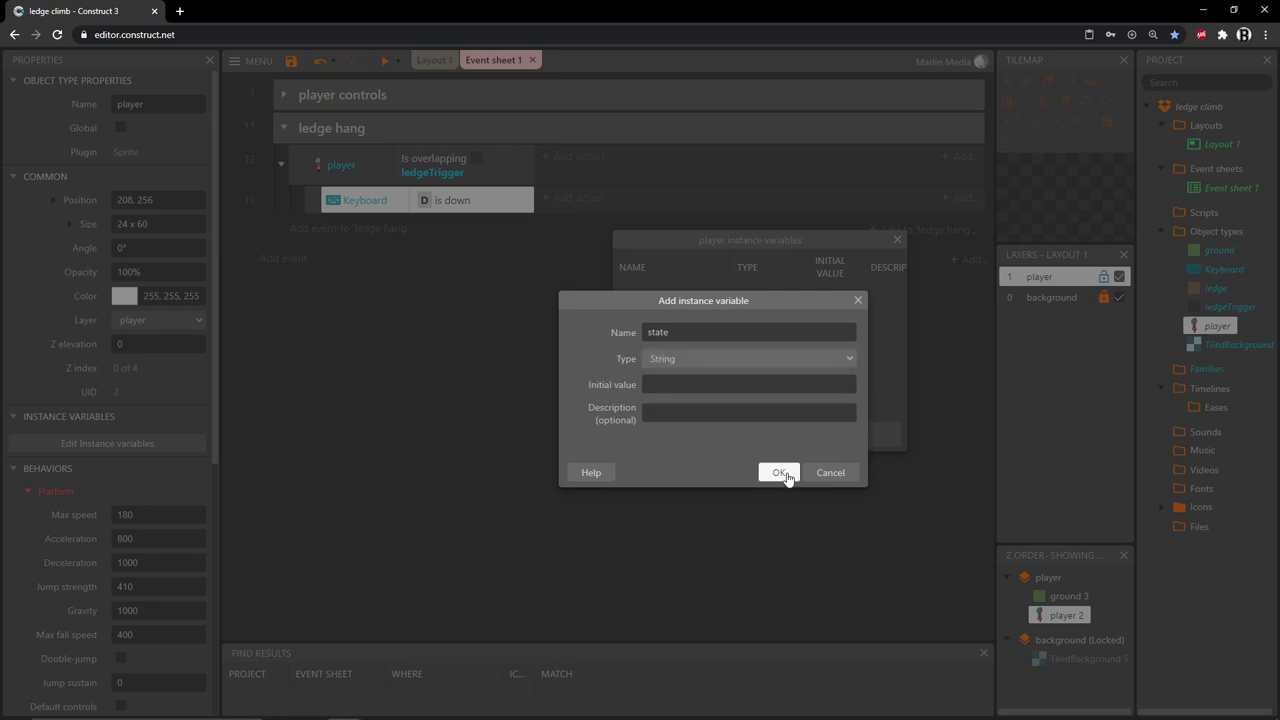
click(897, 240)
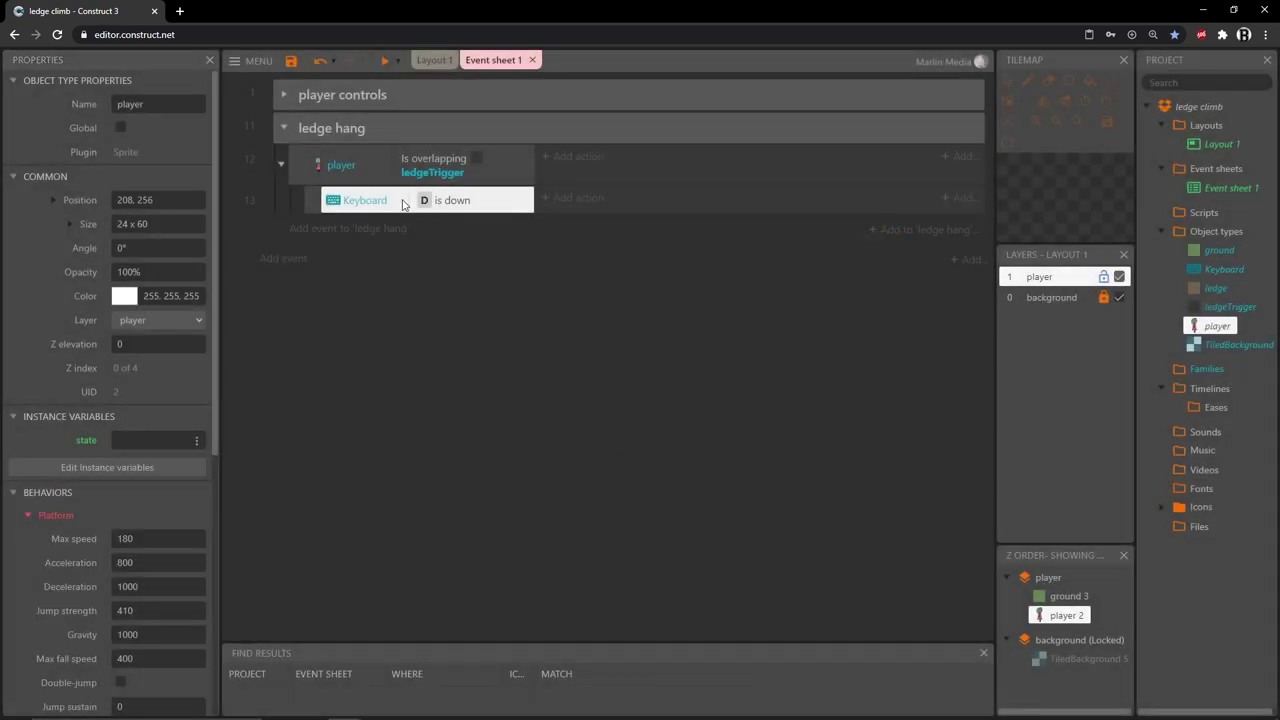
click(590, 200)
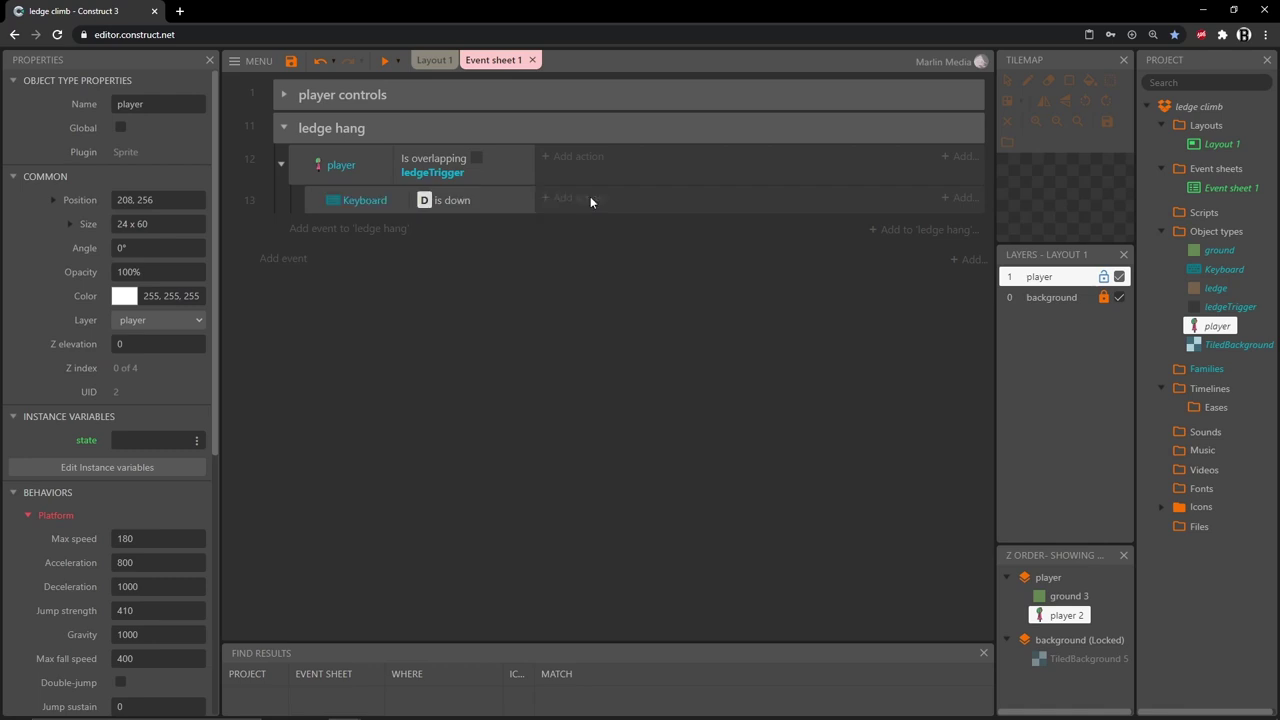
Choose the player Set value action for state and type "hanging into the Value field
double_click(883, 243)
scroll(729, 336, down, 8)
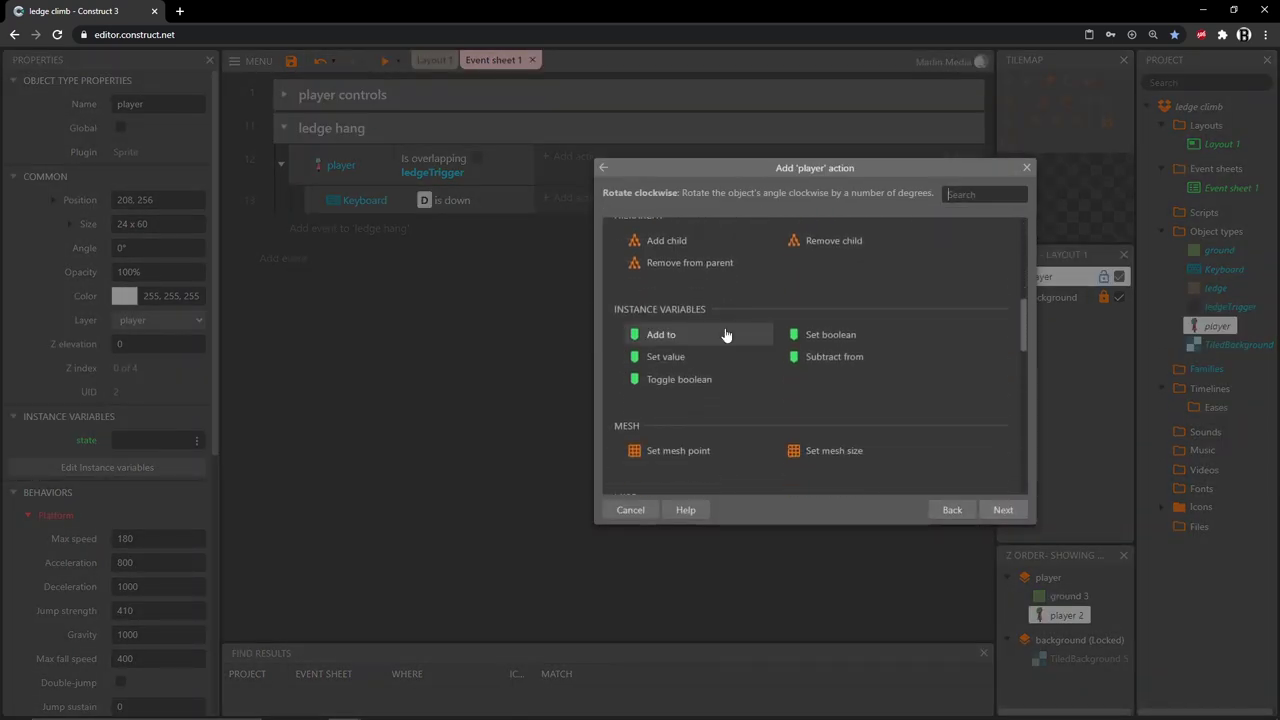
double_click(665, 358)
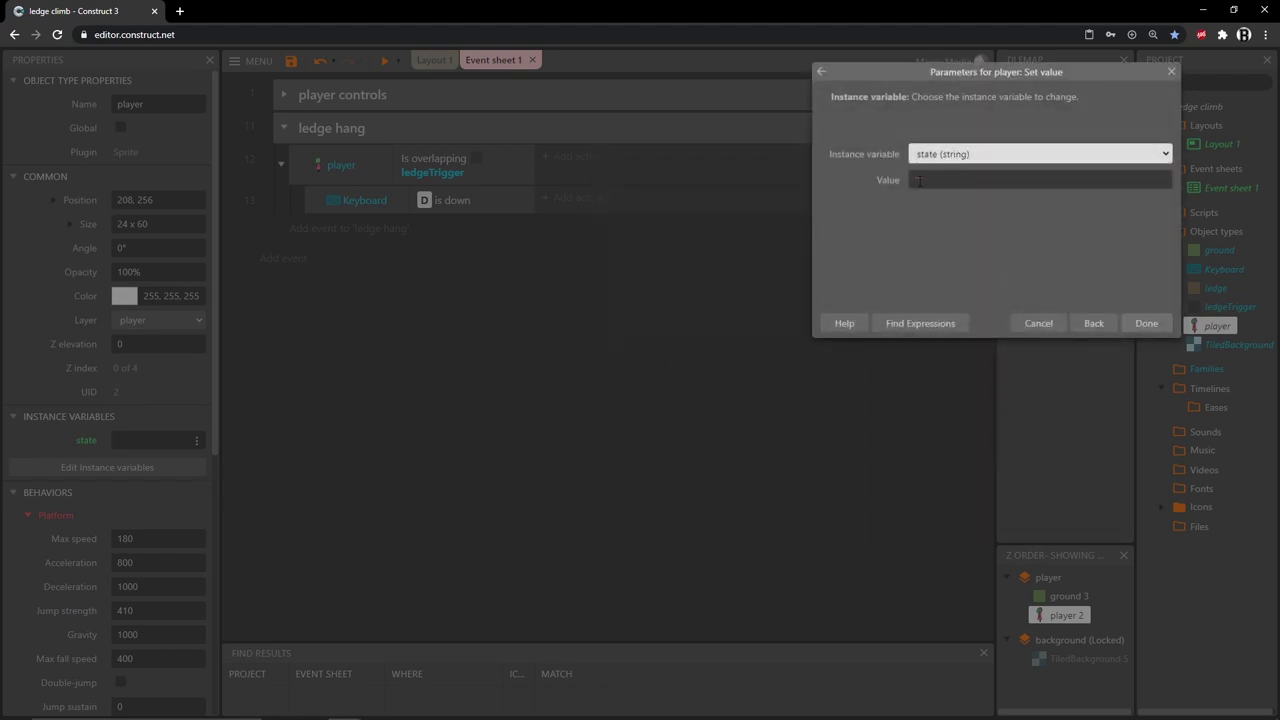
click(918, 180)
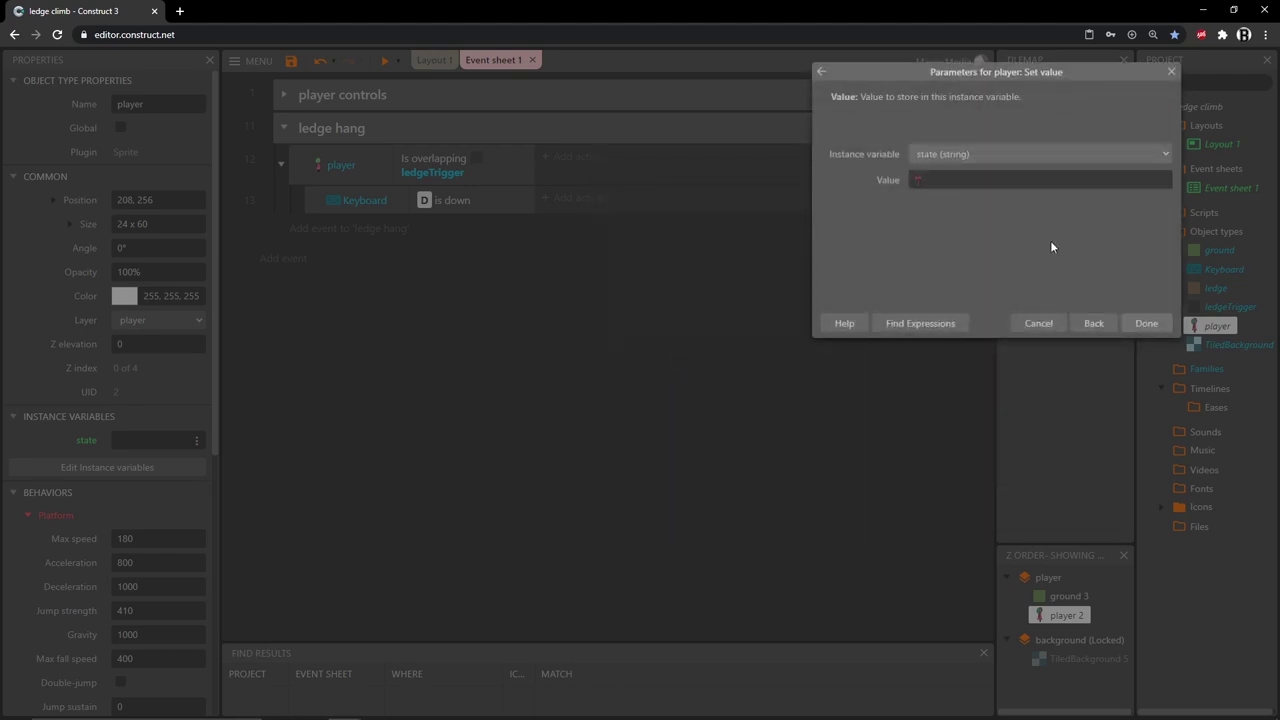
text(")
text(hanging)
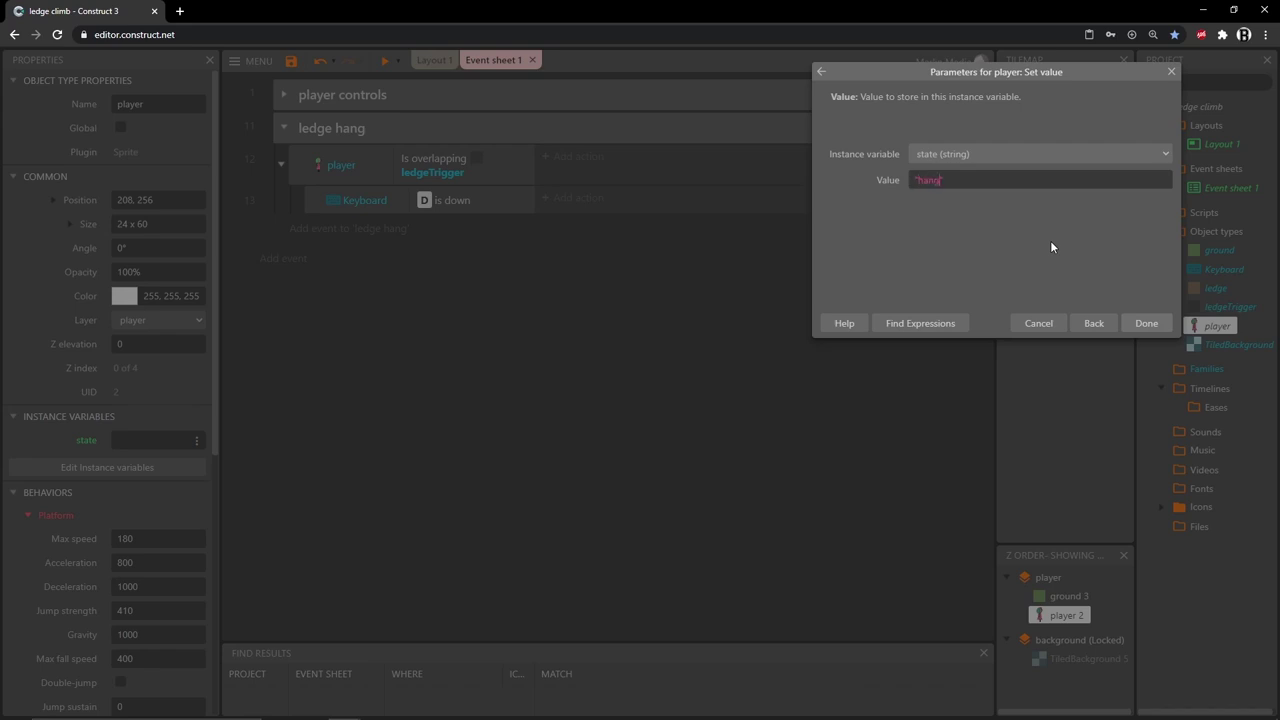